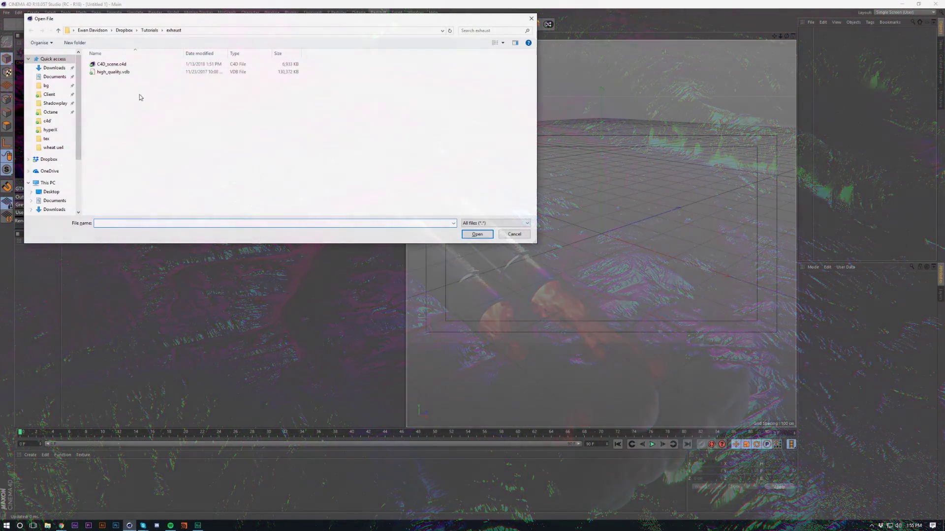
Open the C4D_scene.c4d scene from the exhaust folder and pause the Live Viewer render.
{"action": "double_click", "coordinate": [133, 65]}
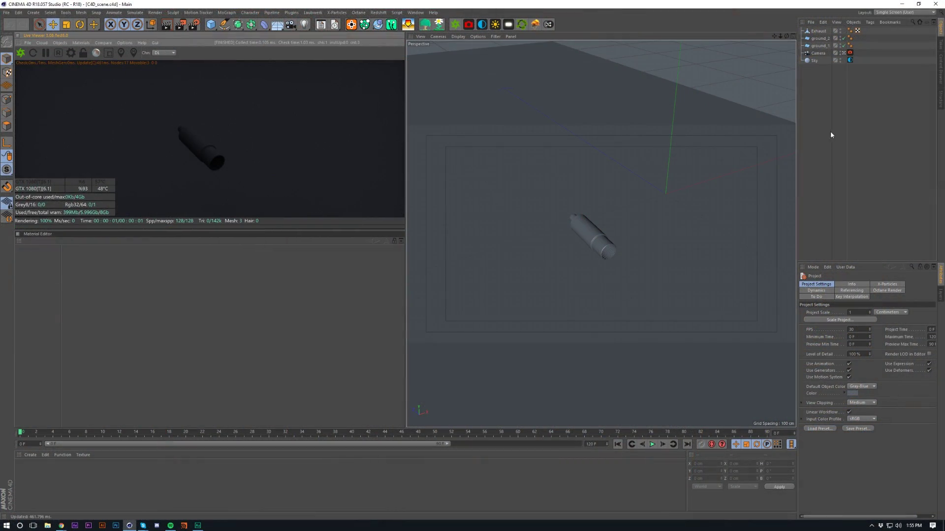
{"action": "left_click", "coordinate": [46, 53]}
Create an Octane Material and assign it to the Exhaust object.
{"action": "left_click", "coordinate": [30, 455]}
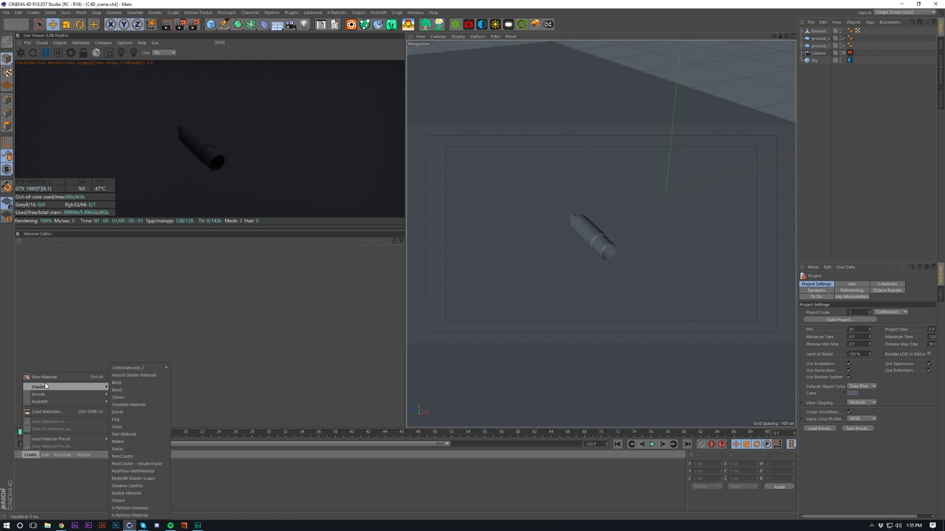
{"action": "mouse_move", "coordinate": [49, 389]}
{"action": "mouse_move", "coordinate": [156, 367]}
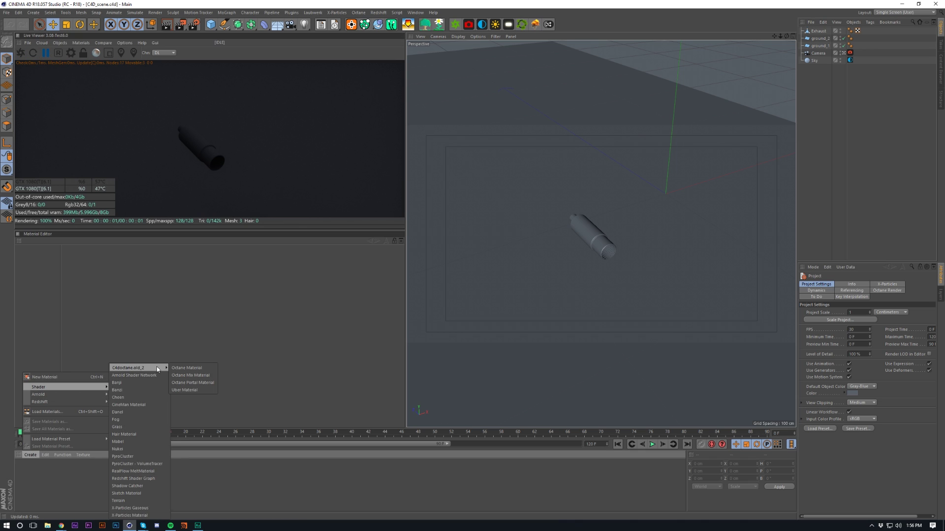
{"action": "left_click", "coordinate": [192, 369]}
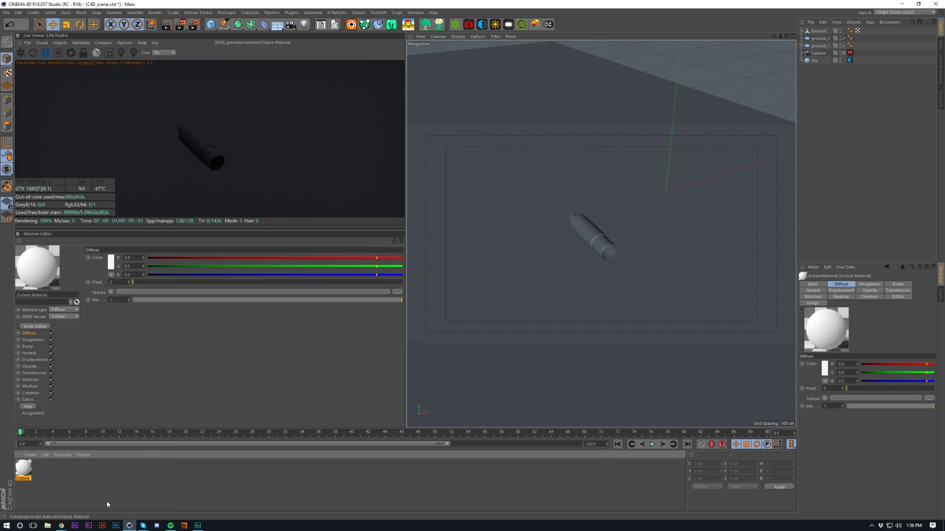
{"action": "left_click_drag", "start_coordinate": [20, 473], "coordinate": [821, 31]}
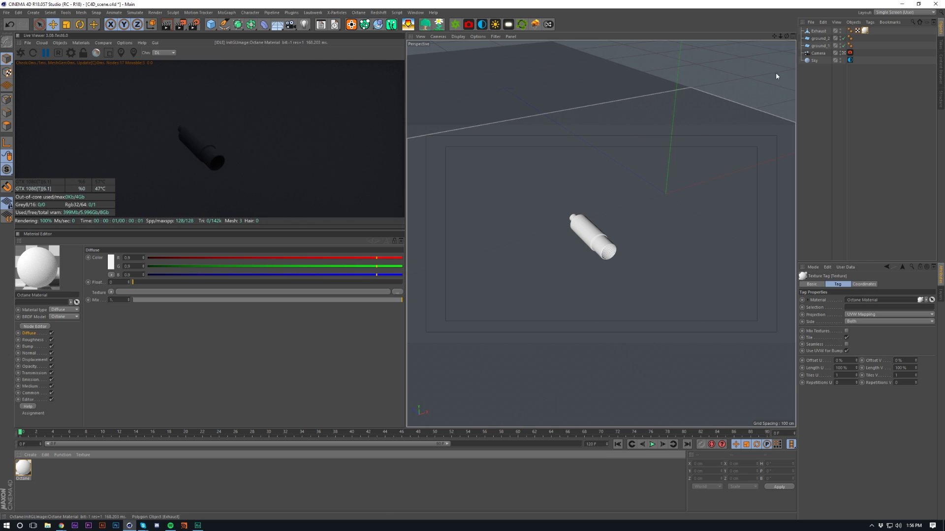
Change the material type to Glossy and set its index to 1.
{"action": "left_click", "coordinate": [65, 313]}
{"action": "left_click", "coordinate": [62, 327]}
{"action": "left_click", "coordinate": [32, 400]}
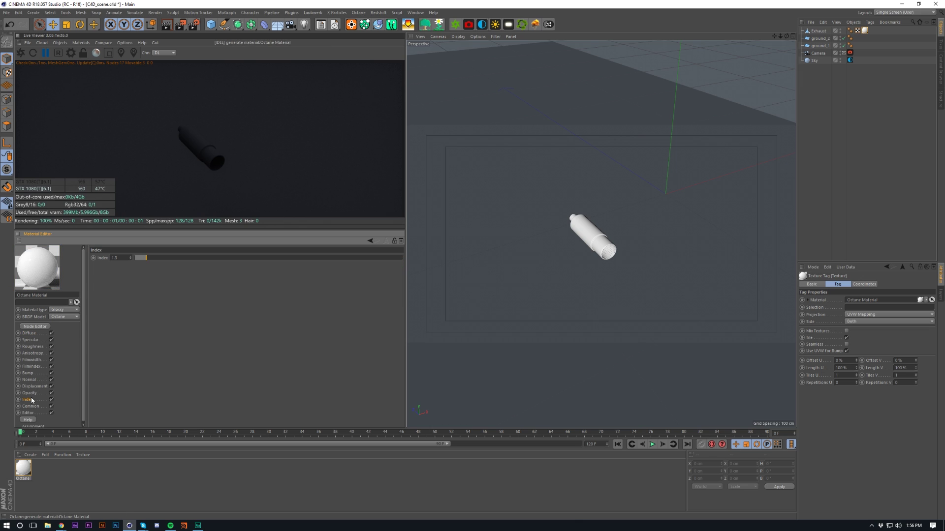
{"action": "left_click_drag", "start_coordinate": [141, 260], "coordinate": [99, 261]}
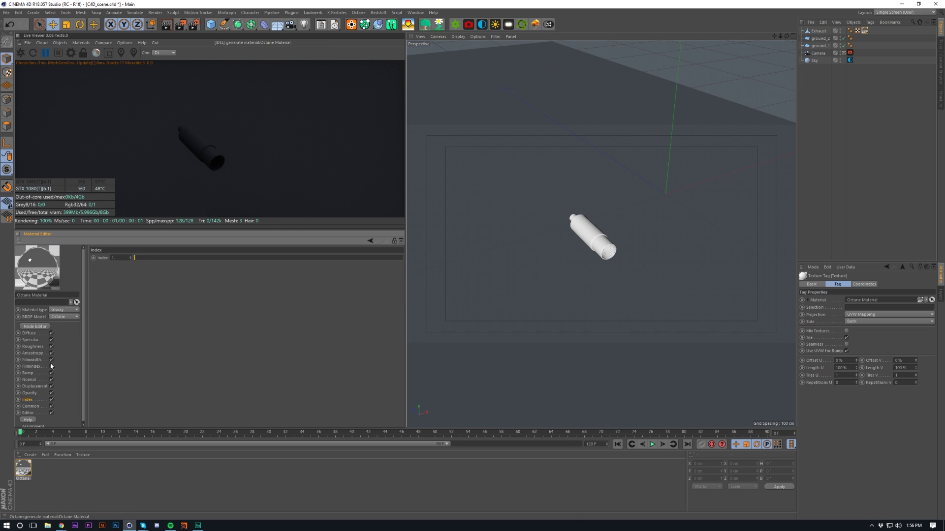
Add a Gradient node in the Octane Node Editor and connect it to the material's Diffuse and Specular inputs.
{"action": "left_click", "coordinate": [35, 327]}
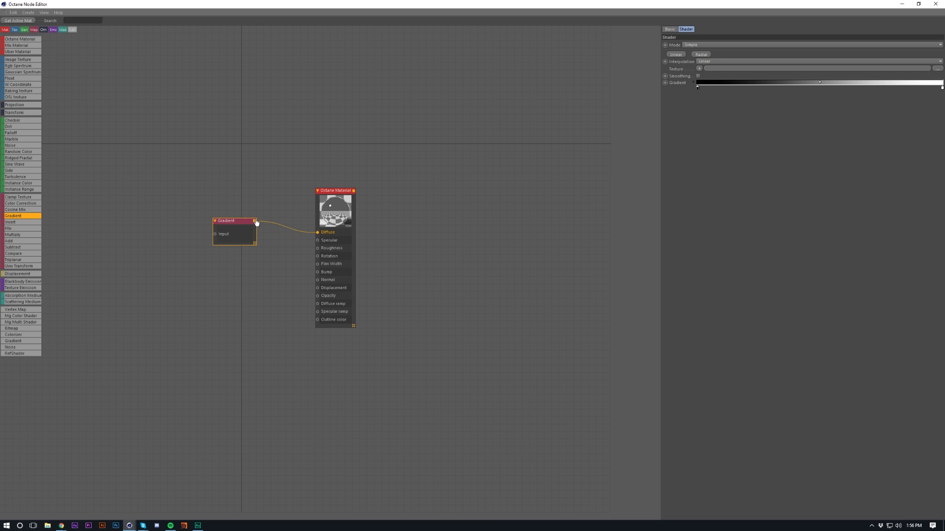
{"action": "mouse_move", "coordinate": [254, 221]}
{"action": "left_mouse_down"}
{"action": "mouse_move", "coordinate": [320, 250]}
{"action": "mouse_move", "coordinate": [318, 241]}
{"action": "mouse_move", "coordinate": [267, 234]}
{"action": "left_mouse_up"}
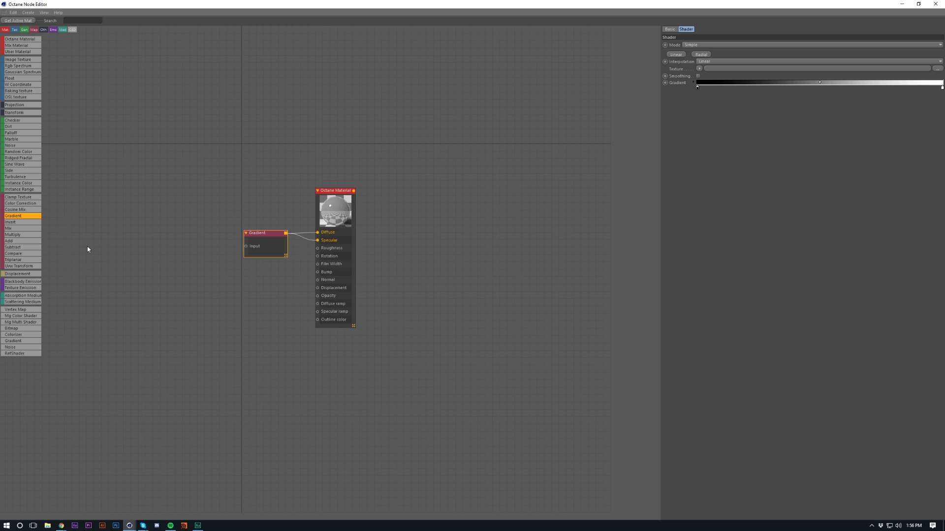
Feed the Gradient node's input with a Sine Wave node that has its own UVW Transform node.
{"action": "left_click", "coordinate": [675, 54]}
{"action": "left_click_drag", "start_coordinate": [215, 210], "coordinate": [203, 235]}
{"action": "left_click", "coordinate": [228, 212]}
{"action": "left_click", "coordinate": [153, 234]}
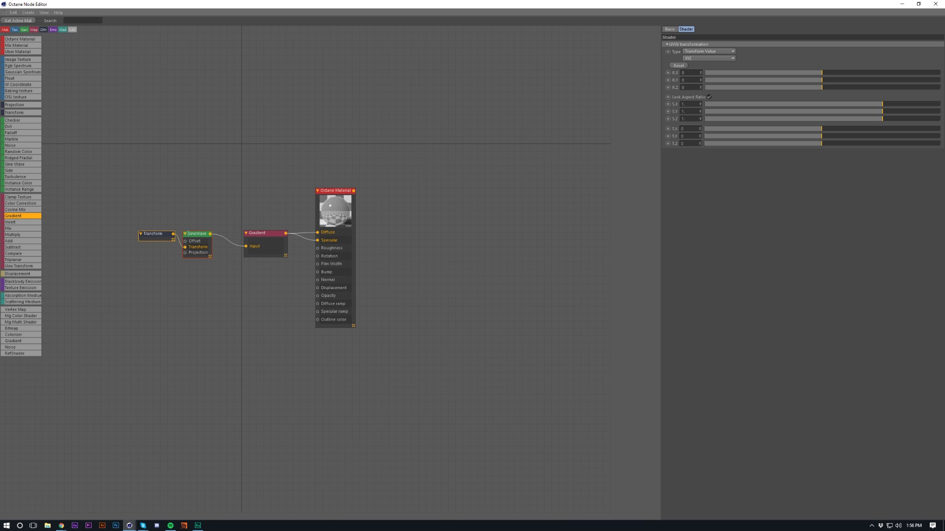
{"action": "left_click", "coordinate": [190, 256]}
Move the gradient's black starting knot to 5.72% and make it white.
{"action": "left_click", "coordinate": [265, 249]}
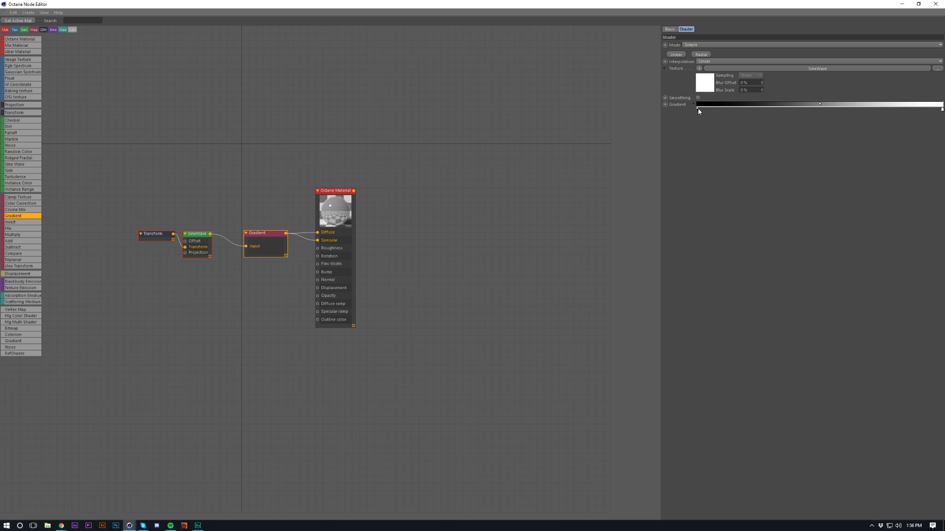
{"action": "left_click_drag", "start_coordinate": [698, 110], "coordinate": [710, 109]}
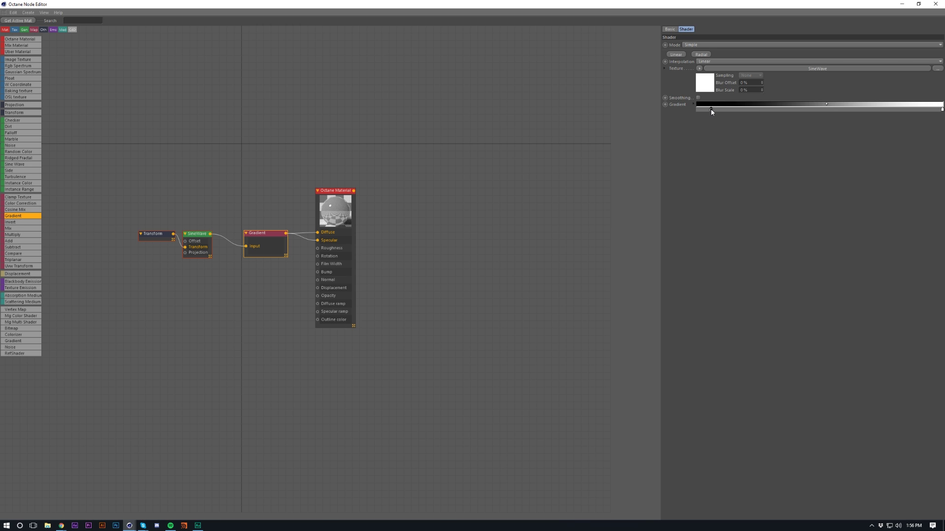
{"action": "left_click", "coordinate": [694, 105]}
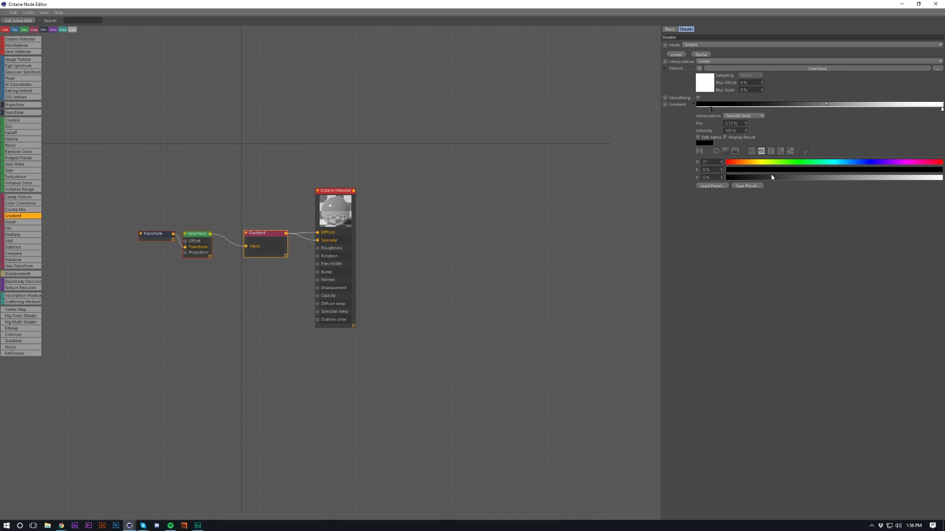
{"action": "left_click_drag", "start_coordinate": [772, 177], "coordinate": [942, 178]}
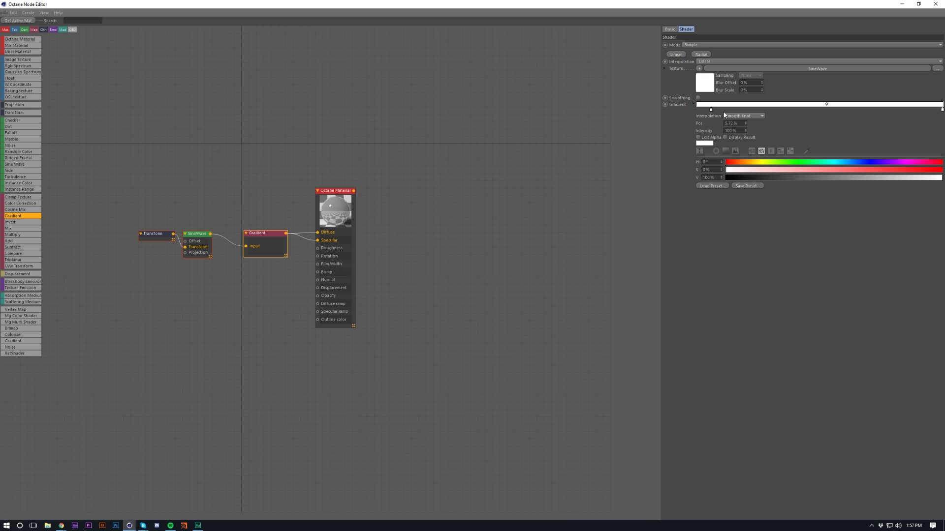
Add a gradient knot at 22.29% and colour it yellow with hue 64°, saturation 55% and value 91%.
{"action": "left_click", "coordinate": [750, 109]}
{"action": "left_click_drag", "start_coordinate": [760, 111], "coordinate": [751, 109]}
{"action": "left_click", "coordinate": [764, 161]}
{"action": "left_click_drag", "start_coordinate": [780, 170], "coordinate": [928, 179]}
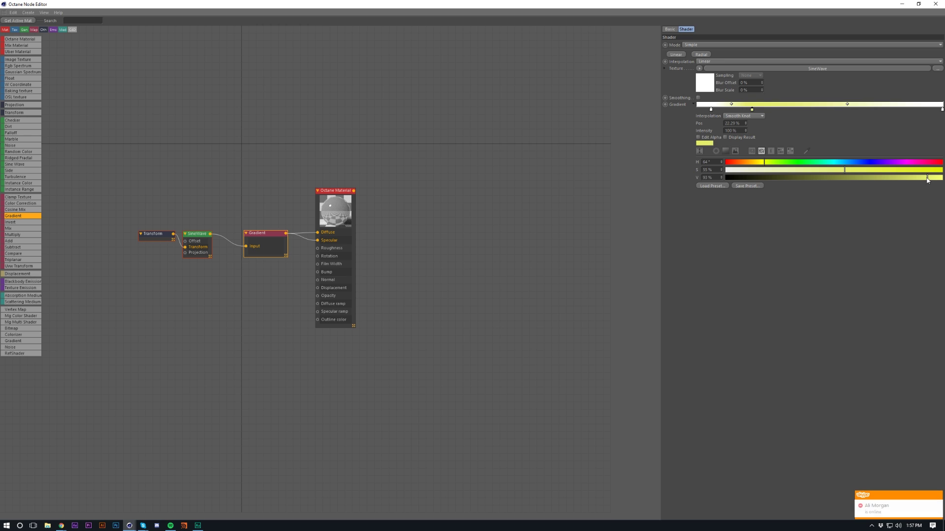
{"action": "left_click", "coordinate": [922, 178]}
Move the gradient's end knot to 34.64% and colour it pink with hue 312° and saturation 65%.
{"action": "left_click_drag", "start_coordinate": [940, 110], "coordinate": [782, 111]}
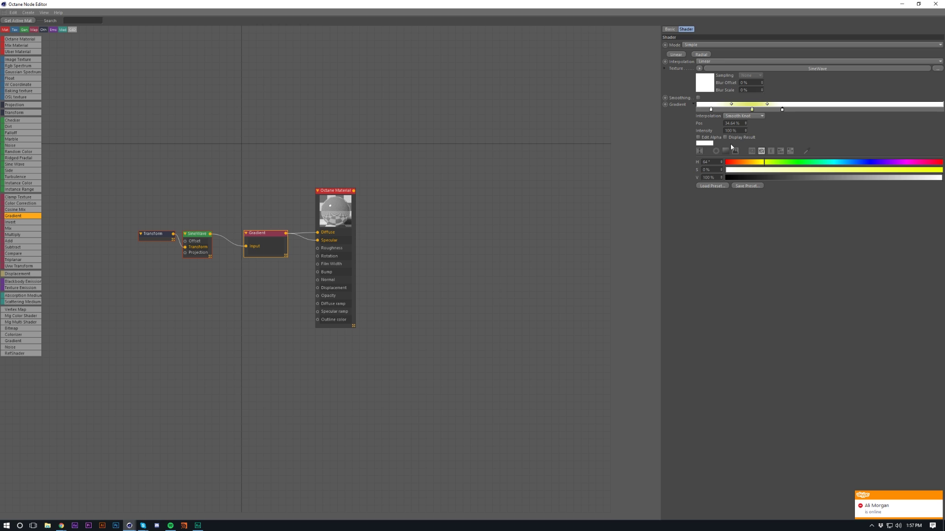
{"action": "left_click", "coordinate": [914, 162]}
{"action": "left_click_drag", "start_coordinate": [837, 171], "coordinate": [867, 171]}
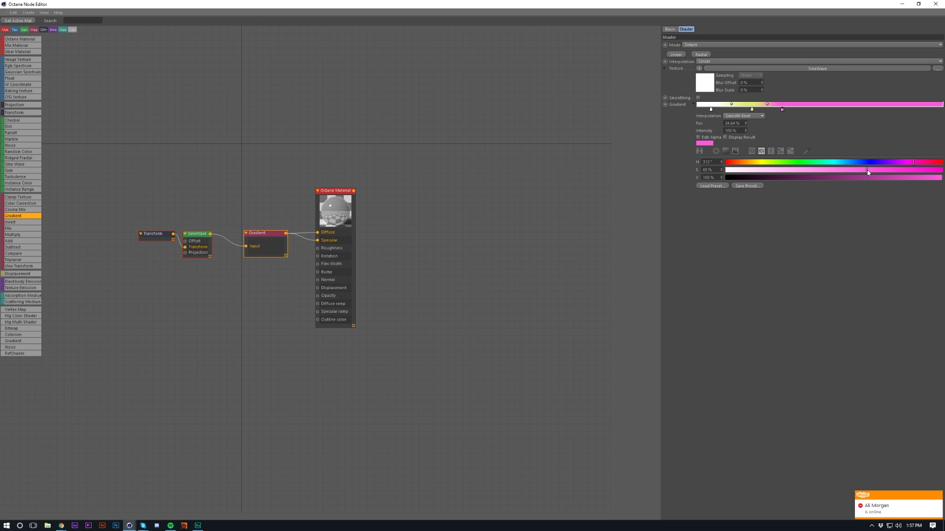
Recolour the yellow gradient knot to orange with hue 37°, saturation 68% and value 82%.
{"action": "left_click", "coordinate": [751, 109]}
{"action": "left_click", "coordinate": [745, 162]}
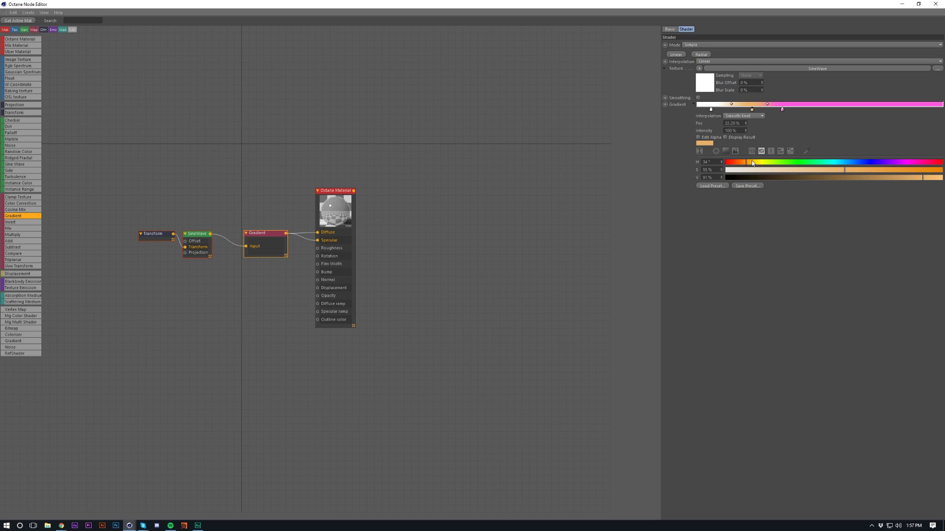
{"action": "left_click_drag", "start_coordinate": [752, 163], "coordinate": [747, 163]}
{"action": "left_click", "coordinate": [896, 177]}
{"action": "left_click", "coordinate": [903, 178]}
{"action": "left_click", "coordinate": [873, 170]}
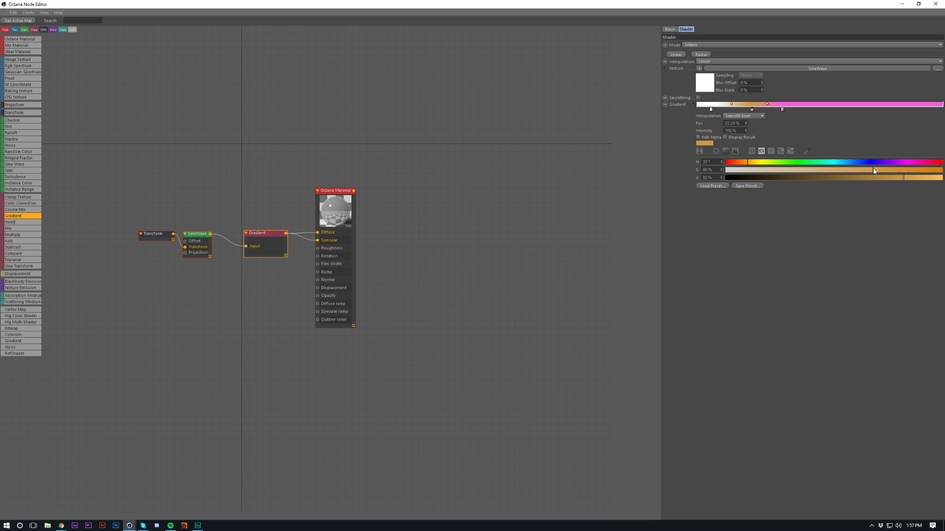
Add a blue gradient knot at 42.32% with hue 241°, saturation 75% and value 85%, and copy the white knot to about 55%.
{"action": "left_click_drag", "start_coordinate": [782, 110], "coordinate": [800, 110]}
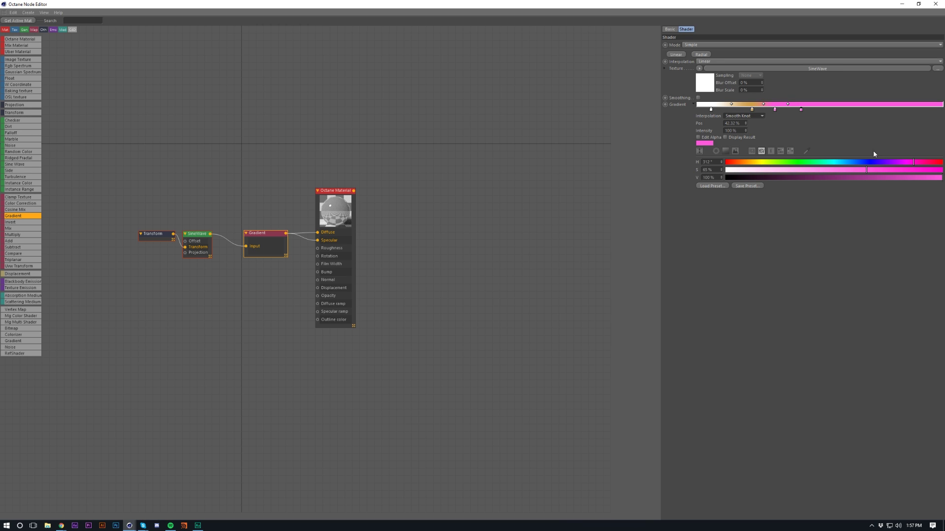
{"action": "left_click", "coordinate": [871, 162]}
{"action": "left_click", "coordinate": [910, 178]}
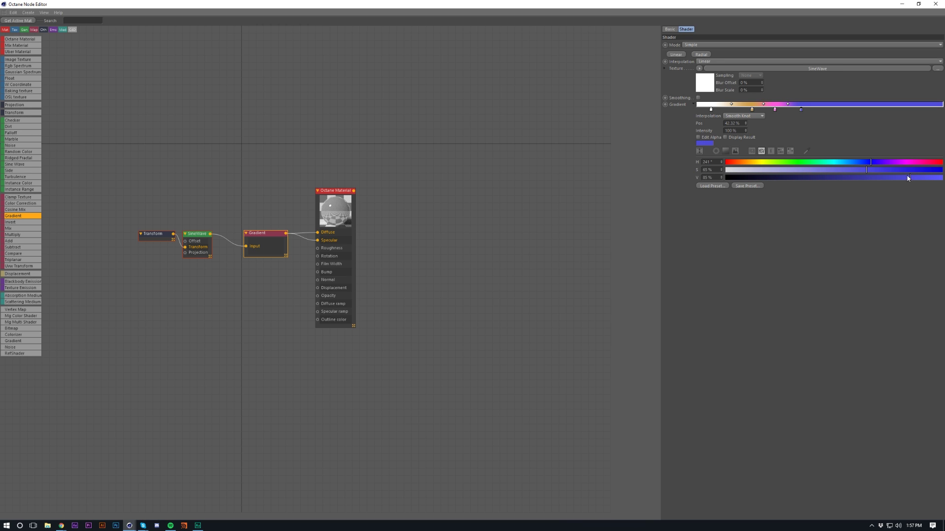
{"action": "left_click", "coordinate": [888, 170]}
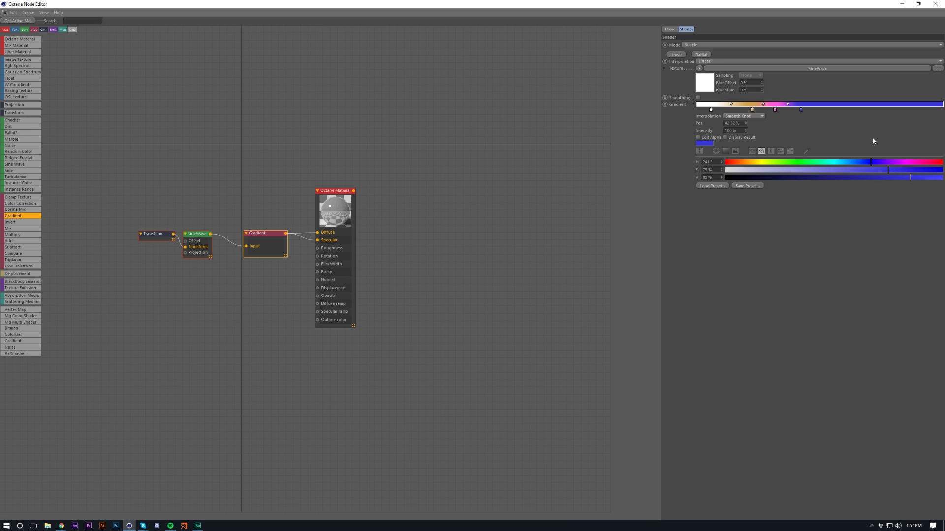
{"action": "left_click_drag", "start_coordinate": [710, 110], "coordinate": [833, 112], "text": "ctrl"}
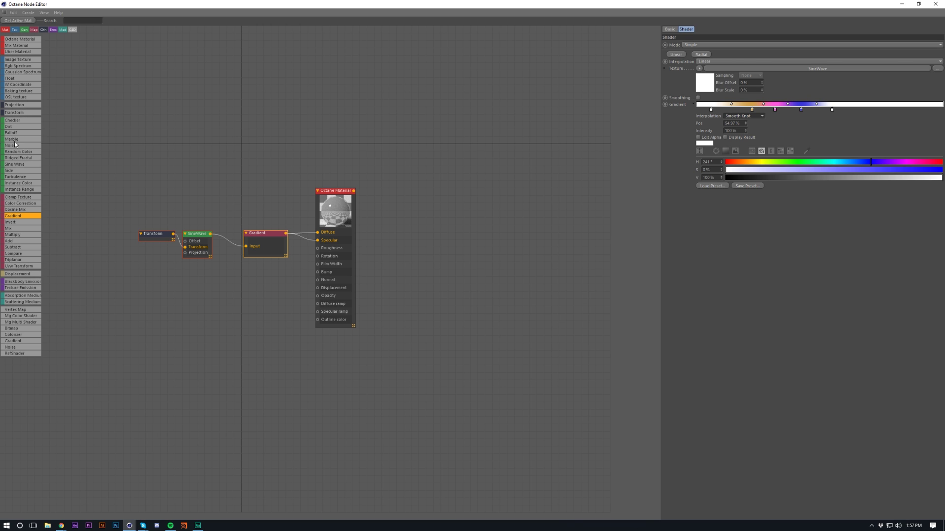
Add a Noise node with 16 octaves and a gamma of about 4.57.
{"action": "left_click_drag", "start_coordinate": [14, 145], "coordinate": [250, 291]}
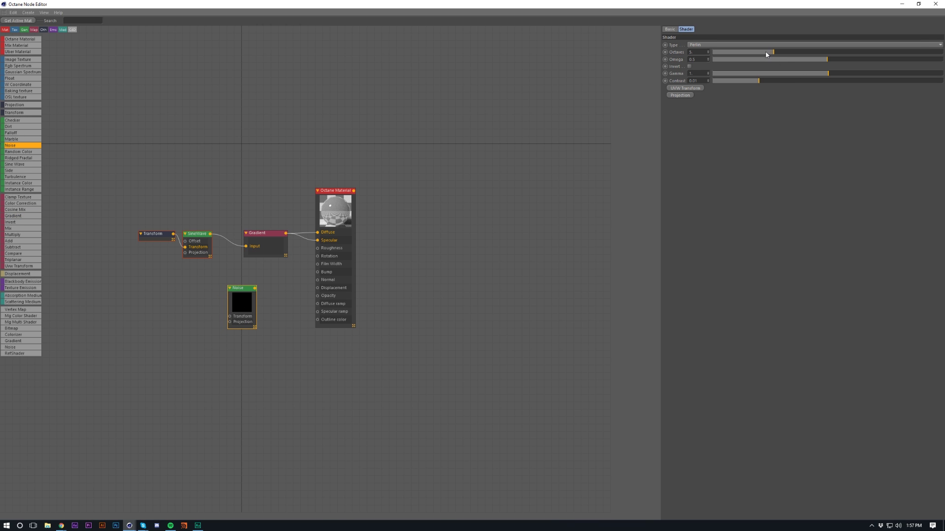
{"action": "left_click_drag", "start_coordinate": [766, 54], "coordinate": [942, 53]}
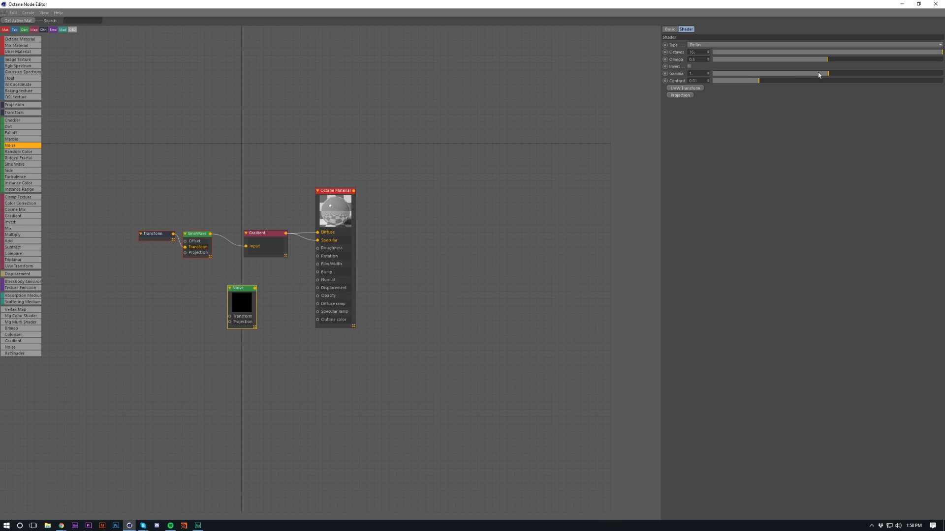
{"action": "left_click_drag", "start_coordinate": [819, 75], "coordinate": [868, 74]}
Resume the Live Viewer render and raise the Sky environment's power to about 3.18.
{"action": "left_click_drag", "start_coordinate": [708, 4], "coordinate": [660, 197]}
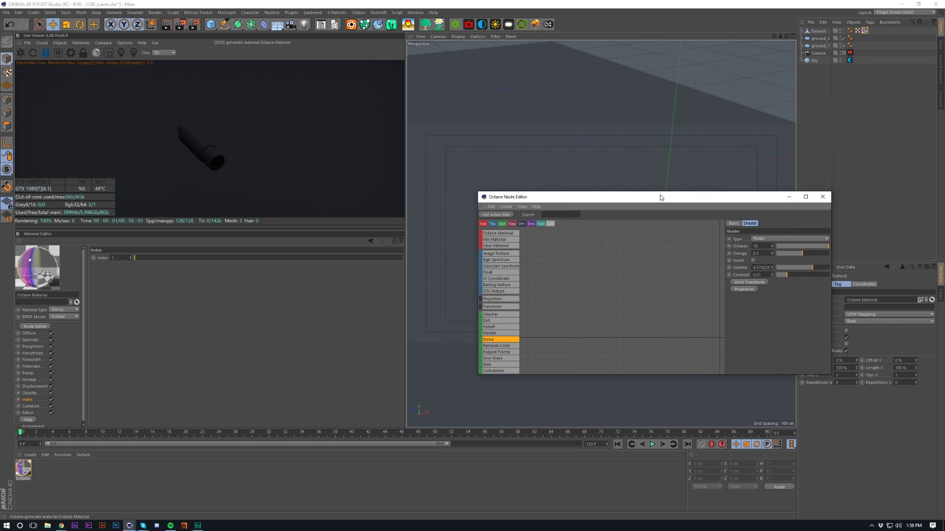
{"action": "left_click", "coordinate": [26, 53]}
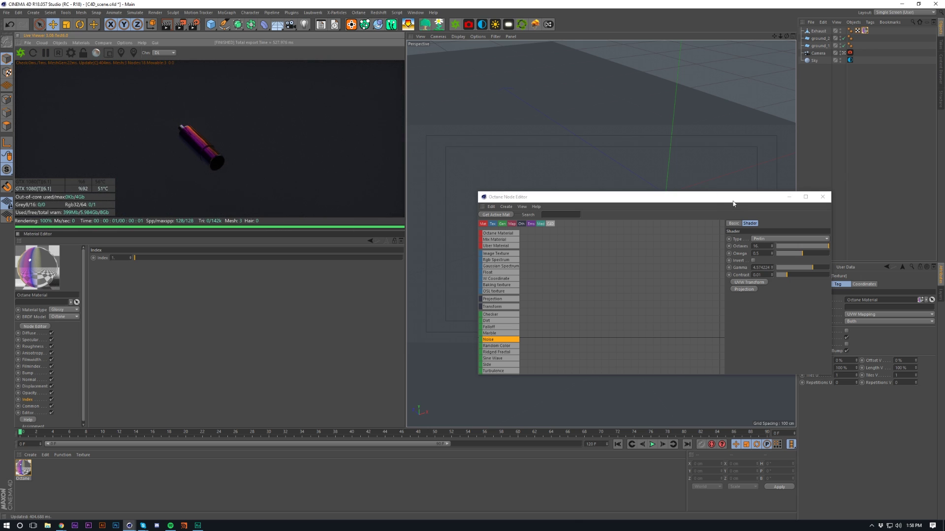
{"action": "left_click_drag", "start_coordinate": [728, 202], "coordinate": [668, 185]}
{"action": "left_click", "coordinate": [850, 60]}
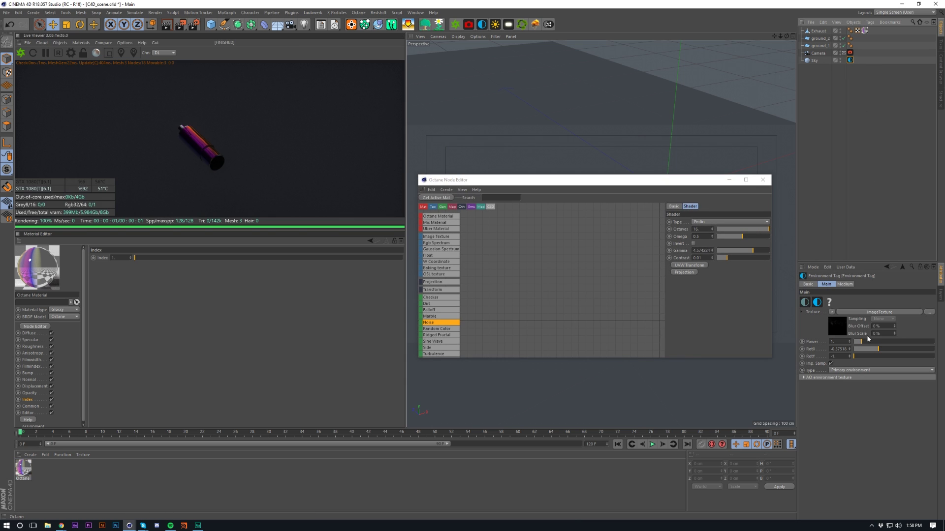
{"action": "left_click_drag", "start_coordinate": [873, 342], "coordinate": [880, 341]}
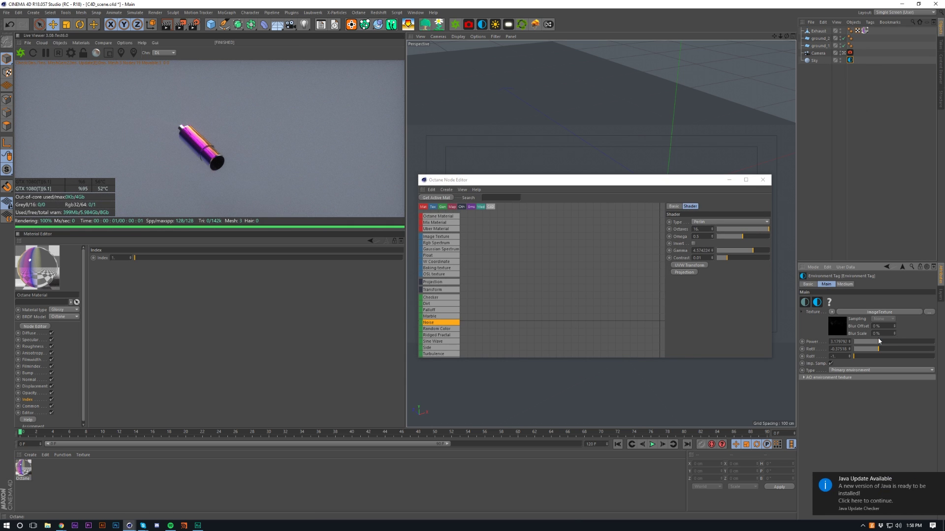
{"action": "left_click", "coordinate": [939, 479]}
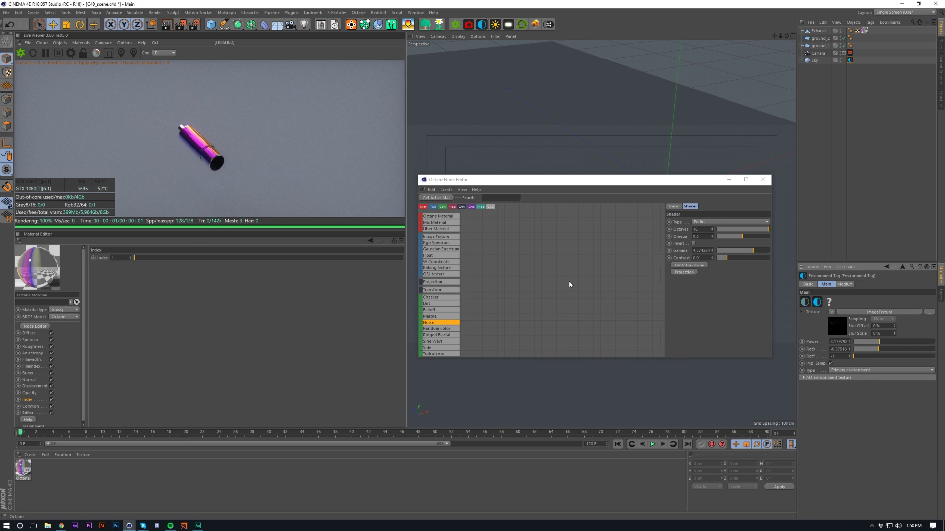
Connect the Noise node to the material's Roughness and add a UVW Transform node beside it.
{"action": "mouse_move", "coordinate": [571, 186]}
{"action": "left_mouse_down"}
{"action": "mouse_move", "coordinate": [652, 276]}
{"action": "mouse_move", "coordinate": [582, 187]}
{"action": "left_mouse_up"}
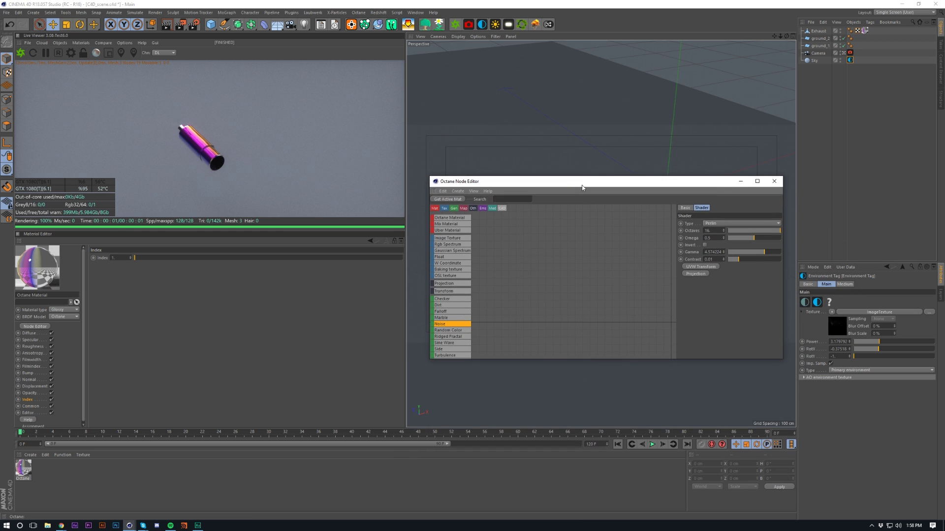
{"action": "double_click", "coordinate": [582, 187]}
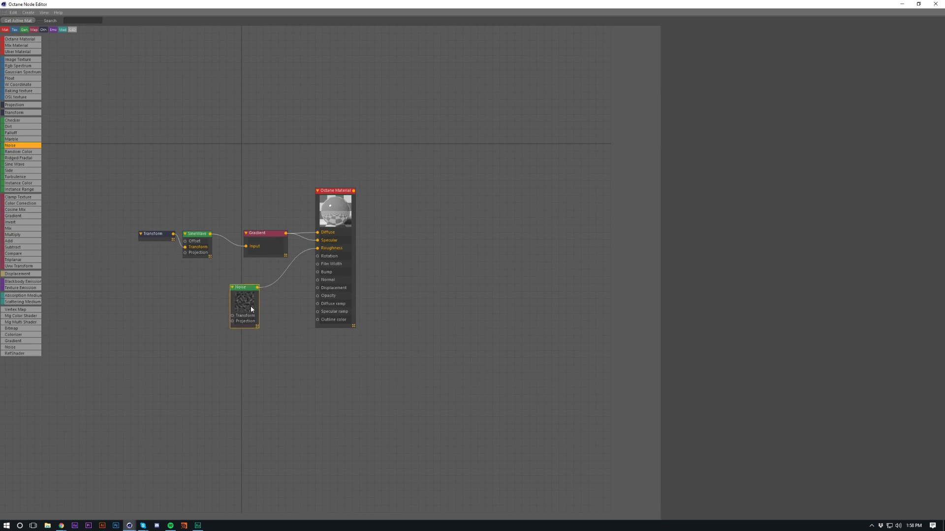
{"action": "left_click_drag", "start_coordinate": [246, 308], "coordinate": [274, 297]}
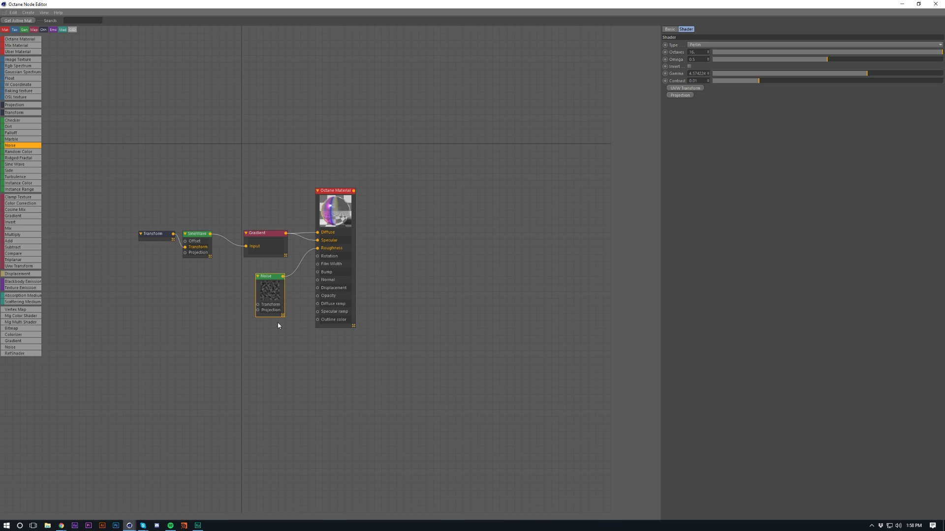
{"action": "left_click", "coordinate": [686, 91]}
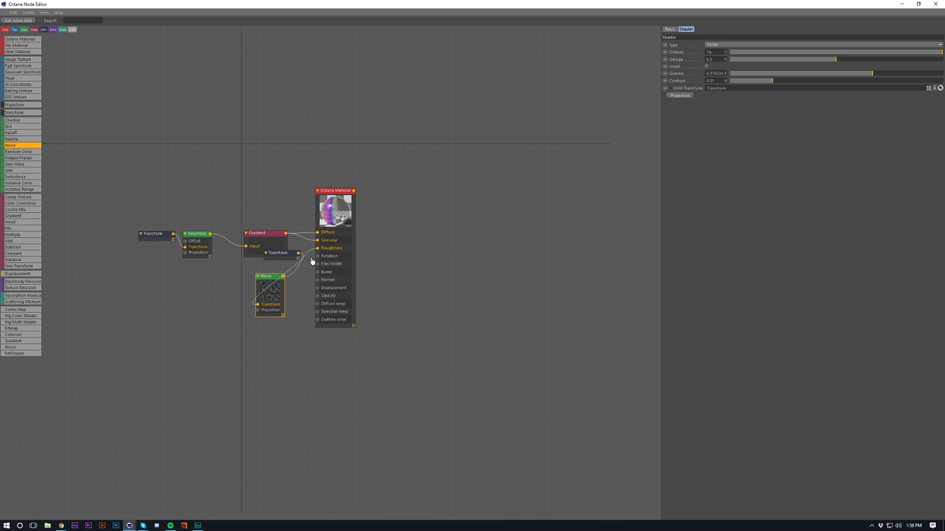
{"action": "left_click_drag", "start_coordinate": [285, 255], "coordinate": [234, 298]}
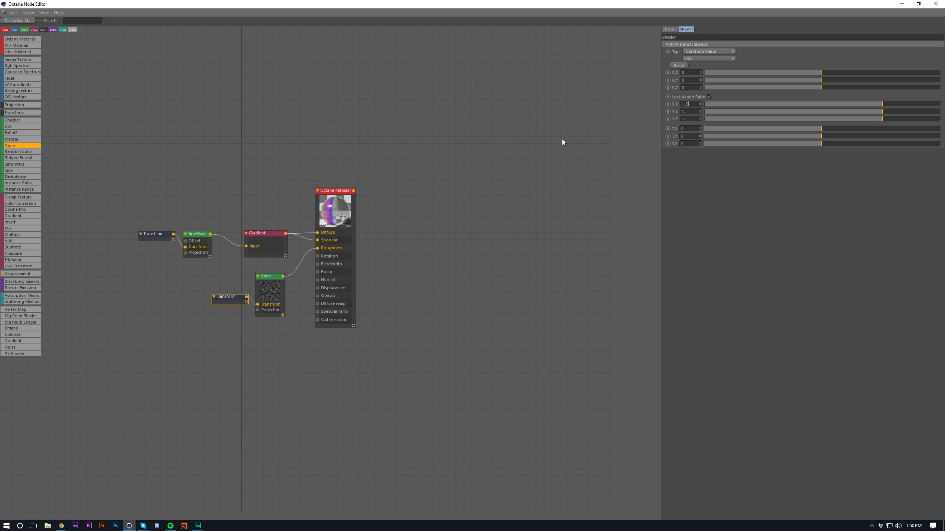
Set the scale of the Noise's UVW Transform to 0.5 and open the Noise node's settings.
{"action": "type", "text": "0.5"}
{"action": "key", "text": "Return"}
{"action": "left_click", "coordinate": [263, 290]}
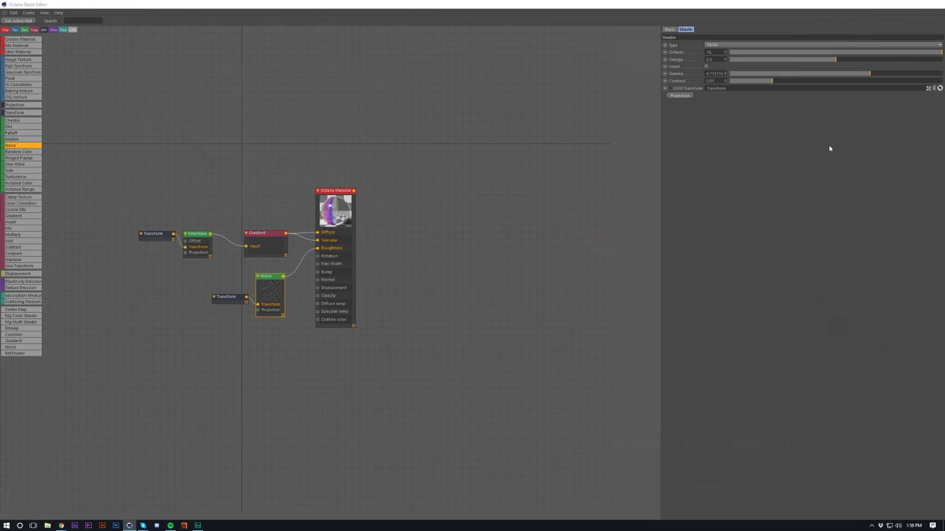
Return to the main scene window and set the Exhaust texture tag's projection to Flat.
{"action": "key", "text": "alt+Tab"}
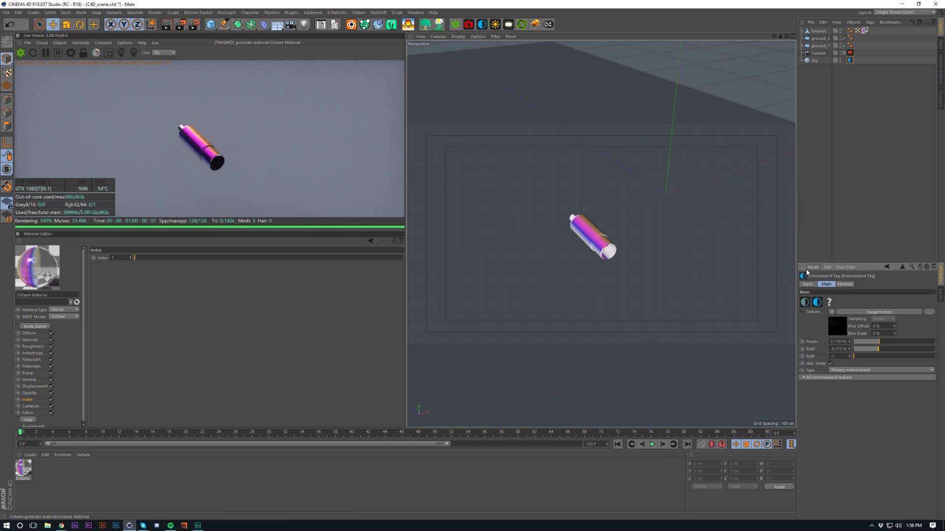
{"action": "left_click", "coordinate": [865, 31]}
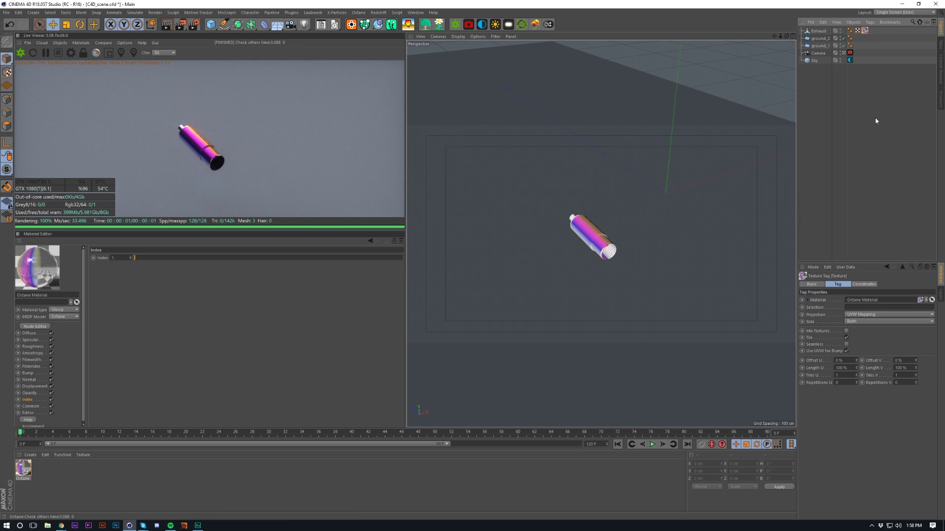
{"action": "left_click", "coordinate": [865, 314]}
{"action": "left_click", "coordinate": [866, 338]}
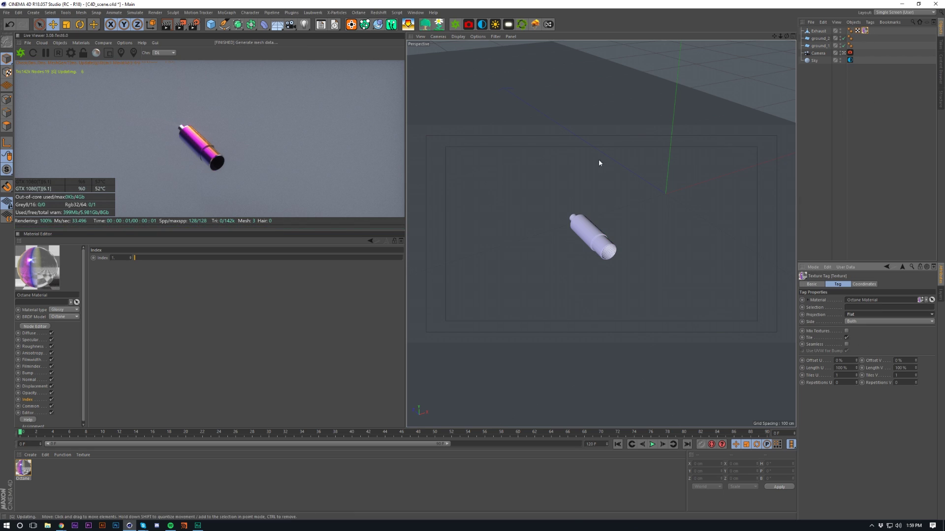
Raise the camera's focal length to about 104.1 mm to frame the exhaust more tightly.
{"action": "left_click", "coordinate": [818, 53]}
{"action": "mouse_move", "coordinate": [879, 322]}
{"action": "left_mouse_down"}
{"action": "mouse_move", "coordinate": [913, 313]}
{"action": "mouse_move", "coordinate": [880, 323]}
{"action": "left_mouse_up"}
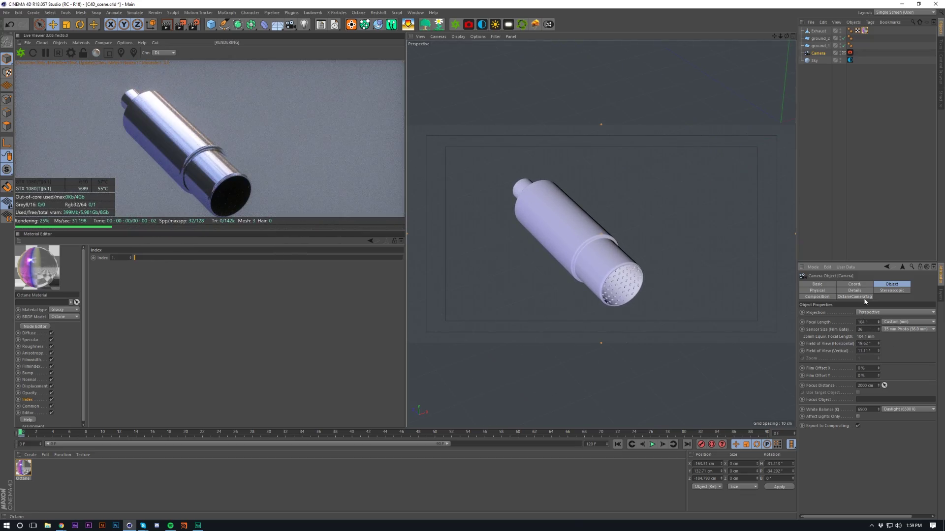
Select the Exhaust's texture projection in texture mode and rotate its flat plane so the colours run along the pipe.
{"action": "left_click", "coordinate": [865, 31]}
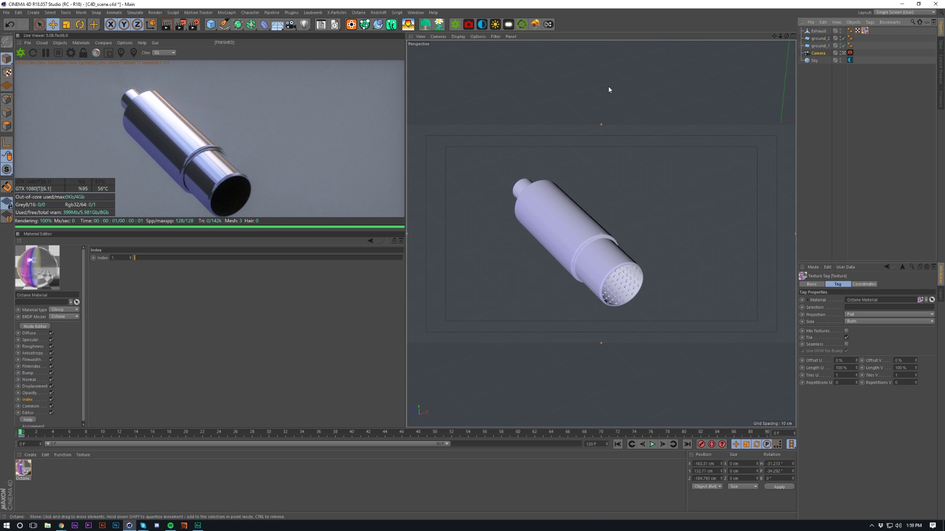
{"action": "left_click", "coordinate": [826, 31]}
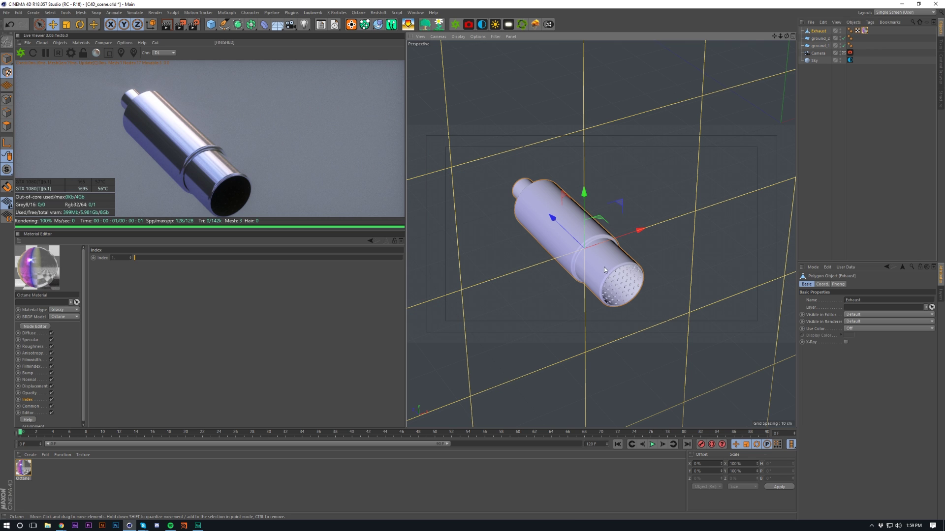
{"action": "key", "text": "r"}
{"action": "left_click_drag", "start_coordinate": [563, 276], "coordinate": [631, 247]}
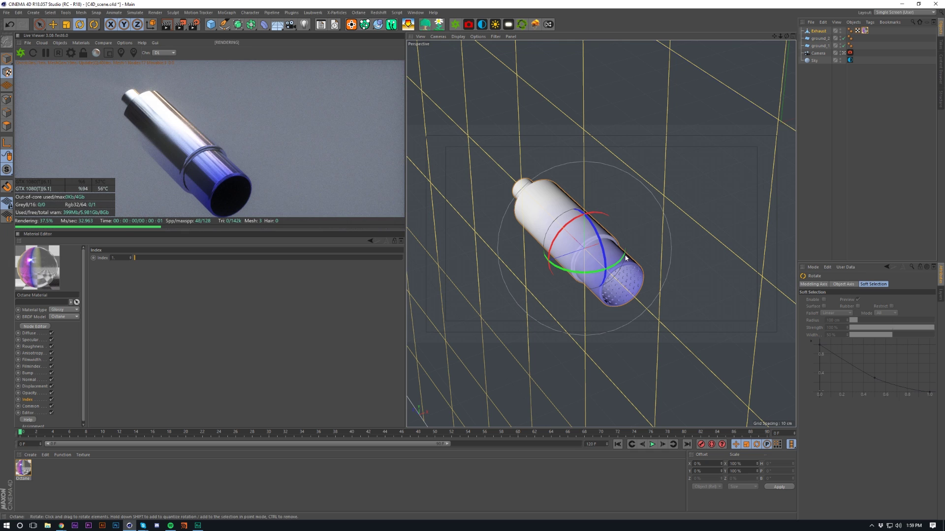
Try stretching the flat texture projection along its X axis and undo the last adjustment.
{"action": "key", "text": "t"}
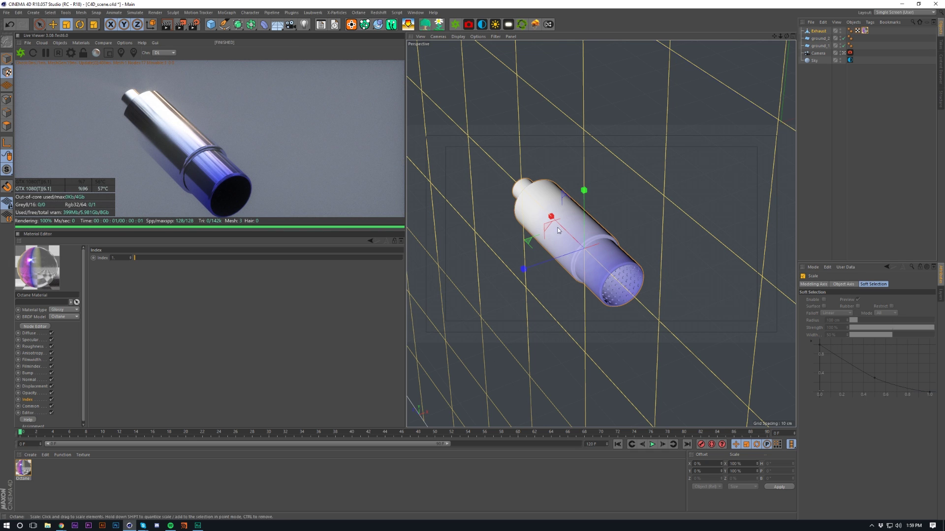
{"action": "left_click_drag", "start_coordinate": [558, 230], "coordinate": [599, 342]}
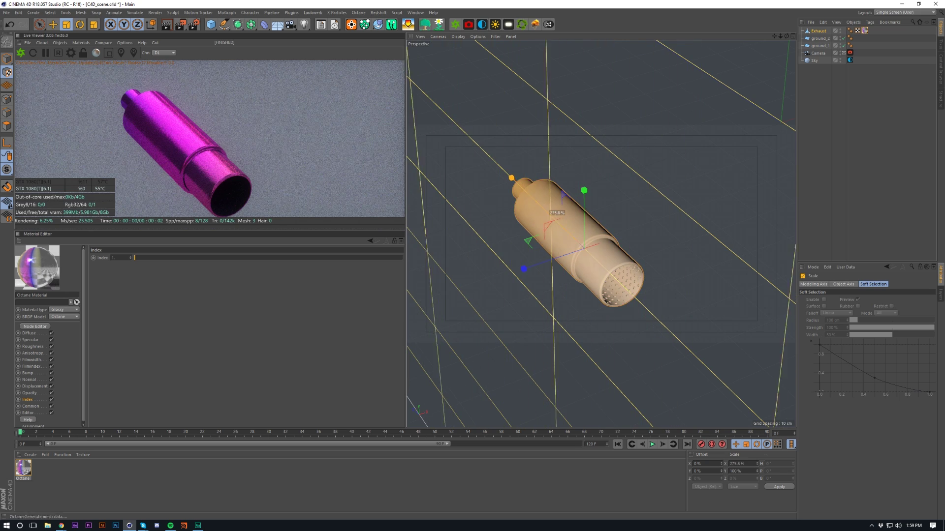
{"action": "left_click_drag", "start_coordinate": [511, 178], "coordinate": [501, 166]}
{"action": "left_click_drag", "start_coordinate": [642, 177], "coordinate": [433, 187]}
{"action": "key", "text": "ctrl+z"}
Stretch the texture projection along its X axis to a scale of about 951%.
{"action": "left_click_drag", "start_coordinate": [552, 215], "coordinate": [379, 86]}
{"action": "key", "text": "e"}
{"action": "key", "text": "t"}
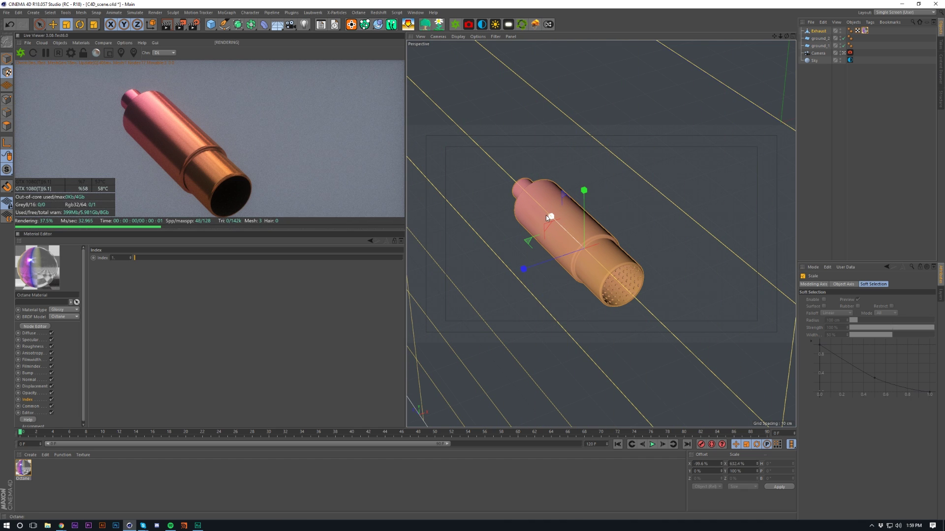
{"action": "left_click_drag", "start_coordinate": [545, 214], "coordinate": [699, 309]}
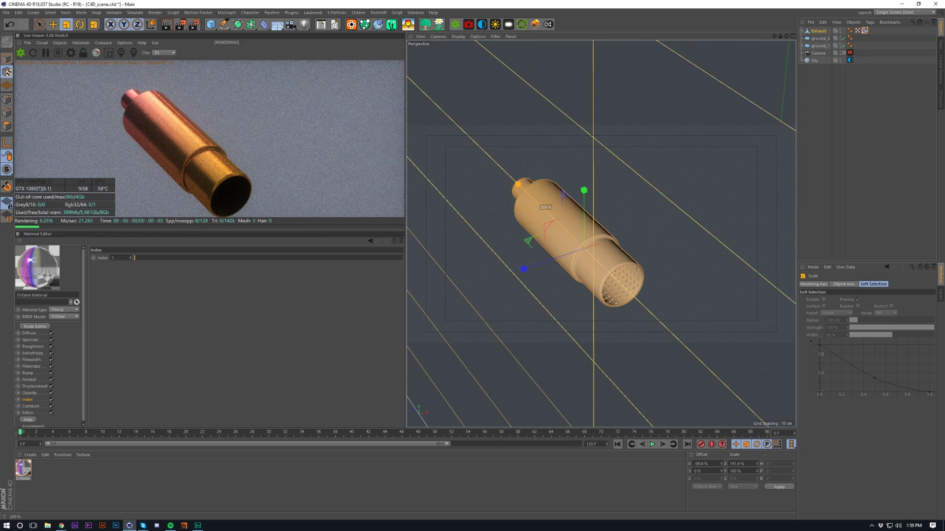
{"action": "left_click_drag", "start_coordinate": [517, 185], "coordinate": [446, 117]}
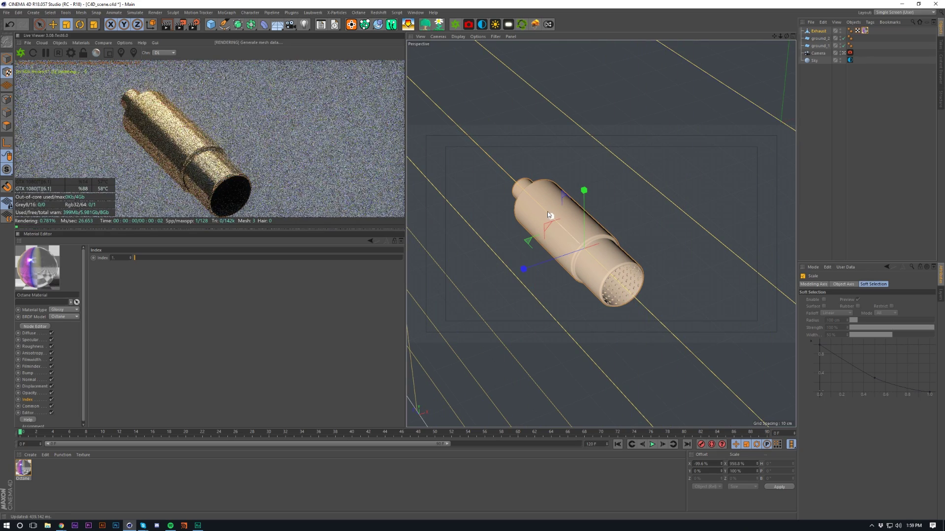
Leave the camera view, narrow the texture projection along X and shift it to an X offset of about -41%.
{"action": "left_click", "coordinate": [841, 52]}
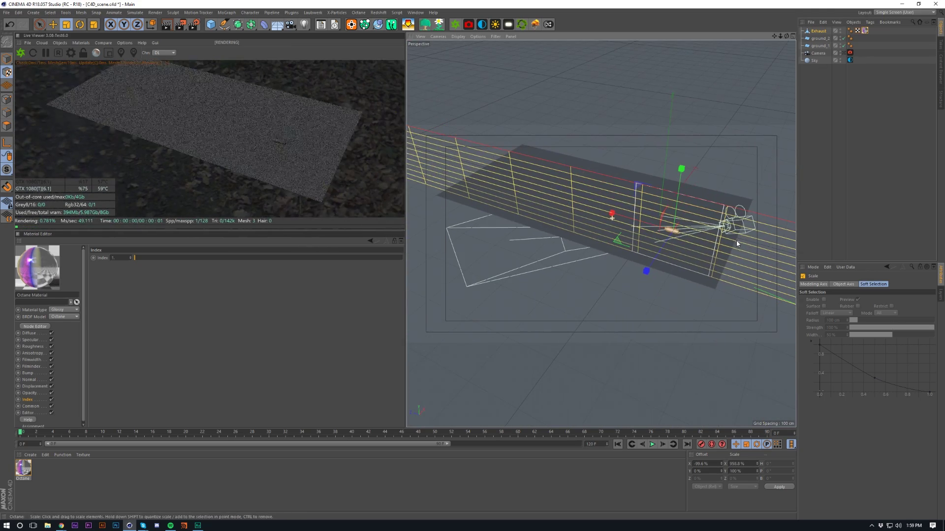
{"action": "left_click_drag", "start_coordinate": [612, 213], "coordinate": [940, 309]}
{"action": "middle_click_drag", "start_coordinate": [659, 230], "coordinate": [594, 222], "text": "alt"}
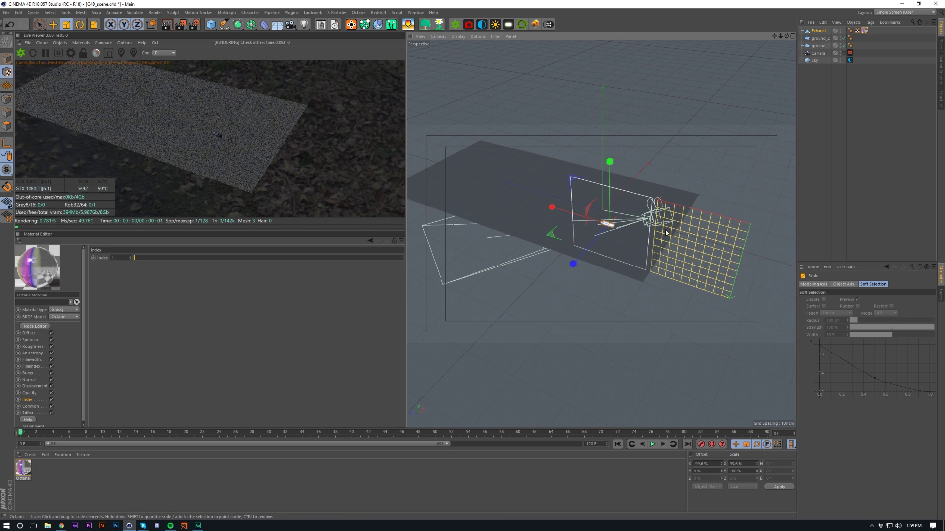
{"action": "key", "text": "e"}
{"action": "left_click_drag", "start_coordinate": [602, 215], "coordinate": [602, 231]}
{"action": "key", "text": "o"}
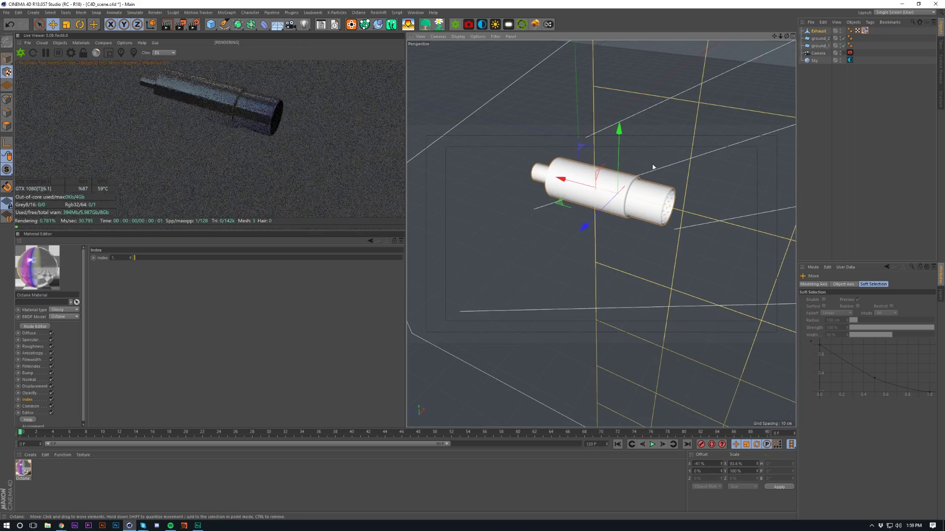
Scale the texture projection along X to about 31.2% and shift it to an X offset of about -59.4%.
{"action": "key", "text": "t"}
{"action": "left_click_drag", "start_coordinate": [554, 210], "coordinate": [531, 215]}
{"action": "key", "text": "h"}
{"action": "key", "text": "e"}
{"action": "key", "text": "o"}
Select the Exhaust's texture tag, rotate its projection plane to reverse direction and move it to an X offset of about -20.6%.
{"action": "left_click", "coordinate": [862, 32]}
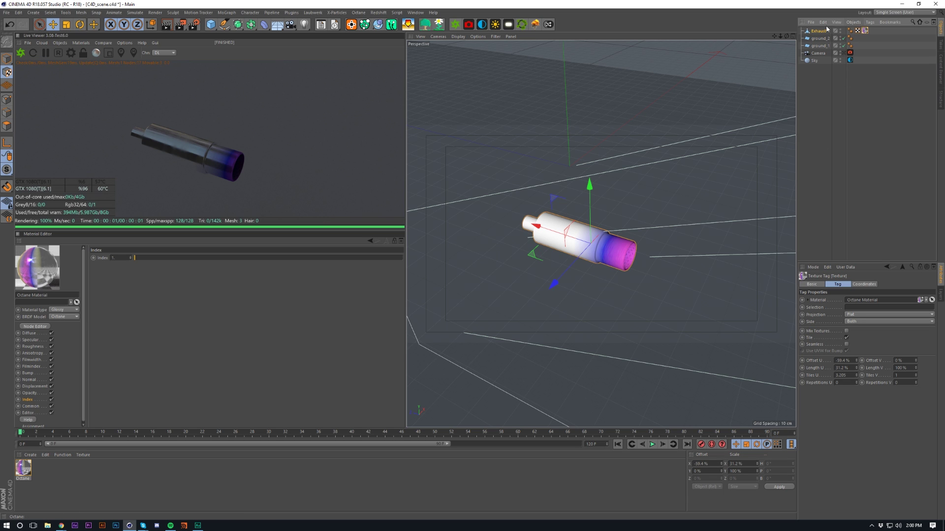
{"action": "left_click", "coordinate": [819, 31]}
{"action": "left_click", "coordinate": [865, 31]}
{"action": "scroll", "coordinate": [632, 184], "scroll_direction": "down", "scroll_amount": 10}
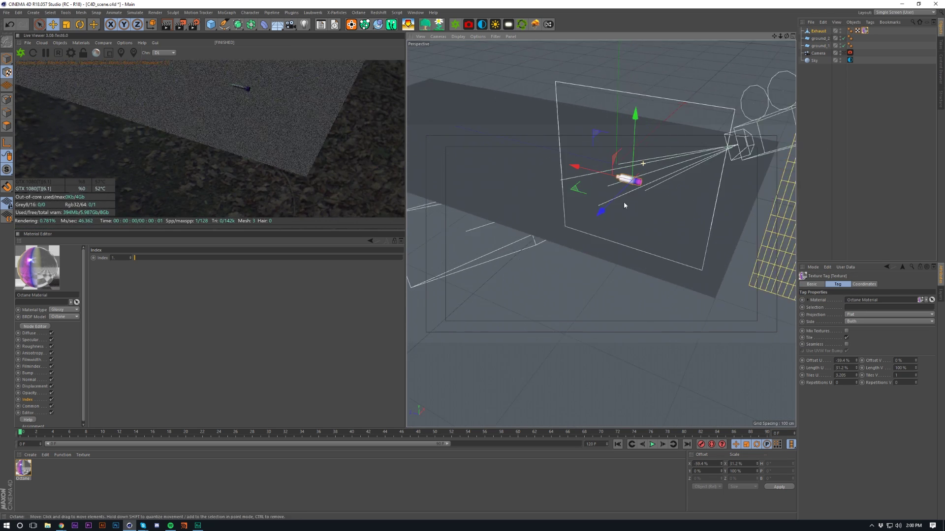
{"action": "scroll", "coordinate": [624, 203], "scroll_direction": "up", "scroll_amount": 1}
{"action": "middle_click_drag", "start_coordinate": [624, 203], "coordinate": [598, 225], "text": "alt"}
{"action": "key", "text": "r"}
{"action": "left_click_drag", "start_coordinate": [610, 228], "coordinate": [587, 151]}
{"action": "key", "text": "e"}
{"action": "left_click_drag", "start_coordinate": [656, 221], "coordinate": [730, 228]}
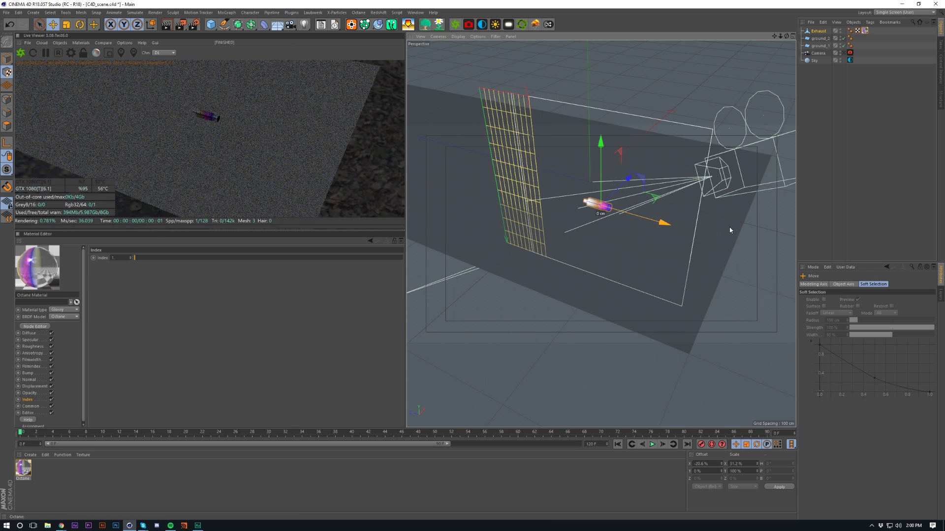
Scale the texture projection along X to about 9.2%, move it to an X offset of about -11.6%, and inspect the bands closely.
{"action": "key", "text": "t"}
{"action": "left_click_drag", "start_coordinate": [673, 226], "coordinate": [622, 214]}
{"action": "key", "text": "e"}
{"action": "scroll", "coordinate": [633, 217], "scroll_direction": "up", "scroll_amount": 5}
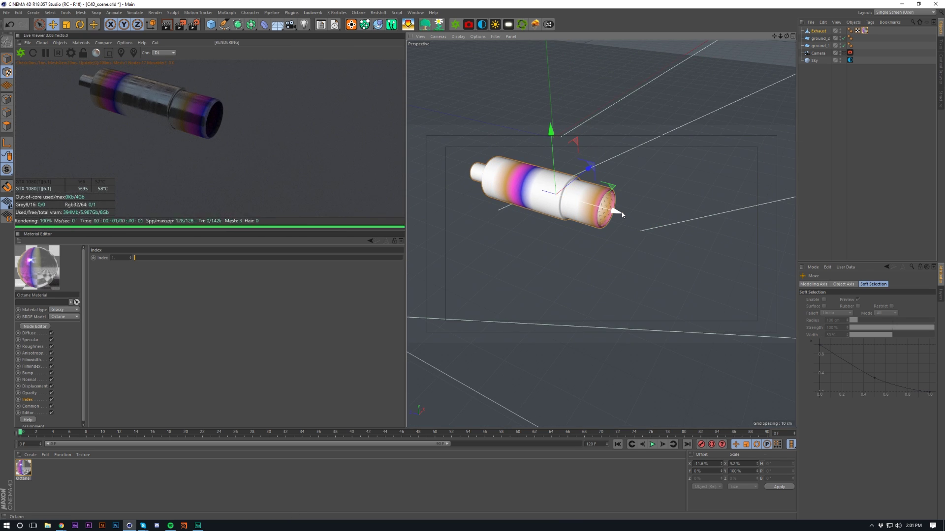
{"action": "scroll", "coordinate": [605, 200], "scroll_direction": "up", "scroll_amount": 5}
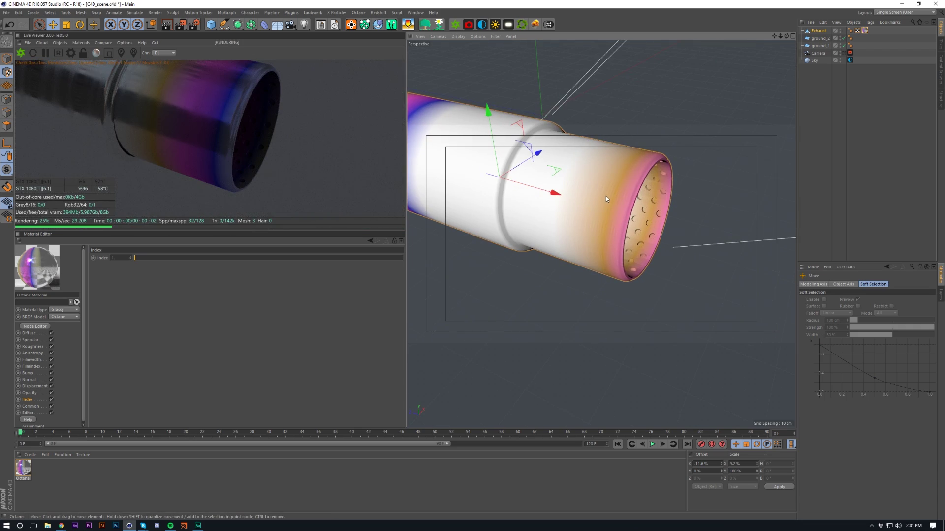
{"action": "left_click_drag", "start_coordinate": [607, 191], "coordinate": [691, 262], "text": "alt"}
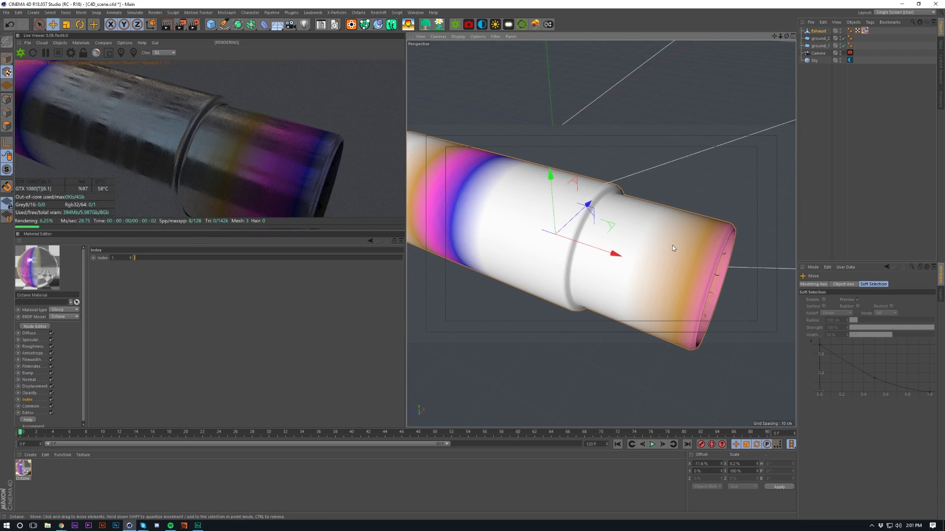
{"action": "scroll", "coordinate": [672, 245], "scroll_direction": "down", "scroll_amount": 5}
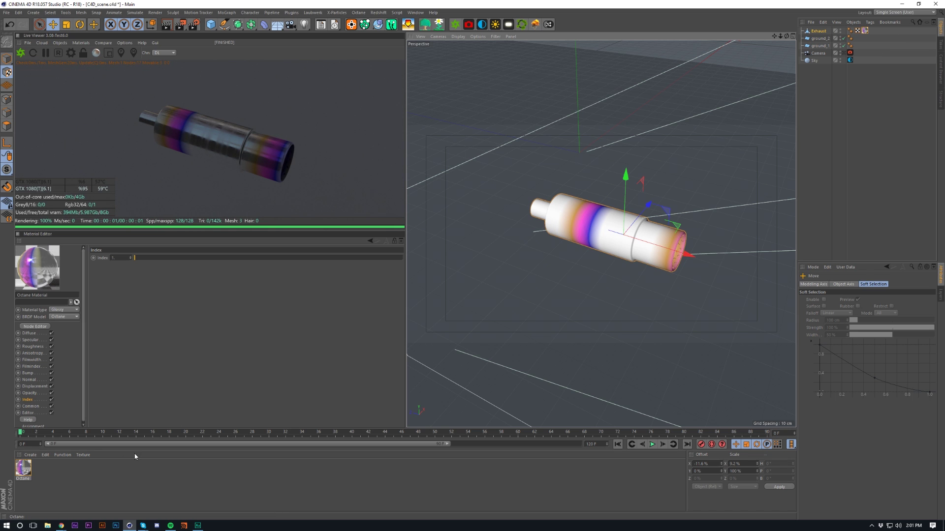
Reopen the material's node editor, then shrink and reposition its window so the live render stays visible.
{"action": "left_click", "coordinate": [35, 326]}
{"action": "left_click_drag", "start_coordinate": [288, 13], "coordinate": [357, 168]}
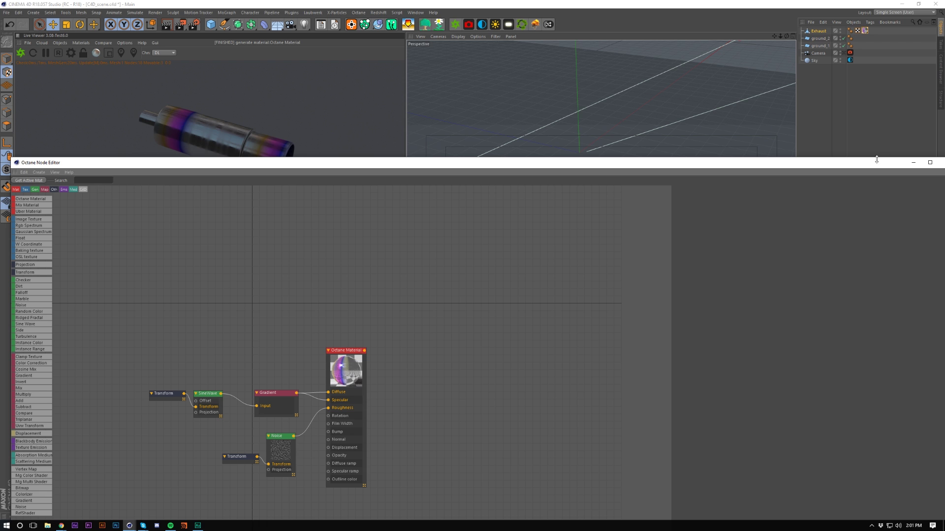
{"action": "left_click_drag", "start_coordinate": [826, 163], "coordinate": [684, 144]}
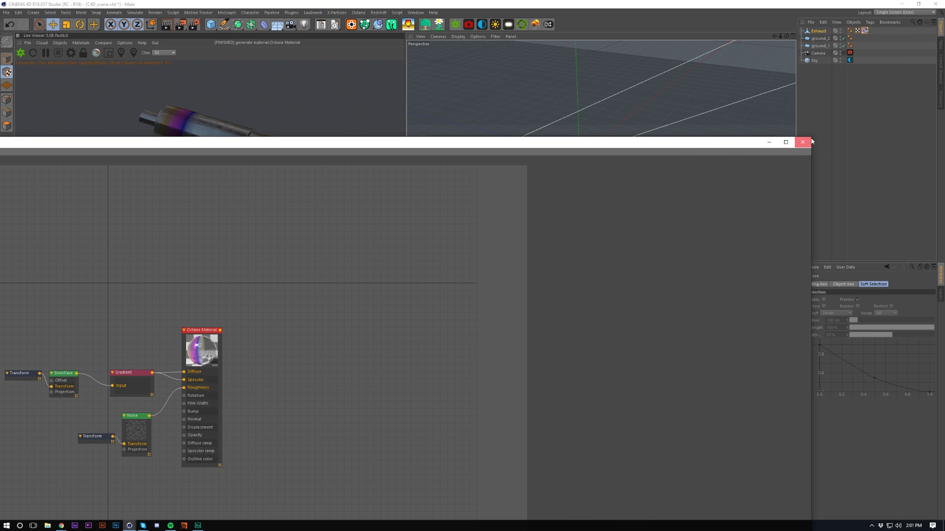
{"action": "left_click_drag", "start_coordinate": [813, 136], "coordinate": [415, 264]}
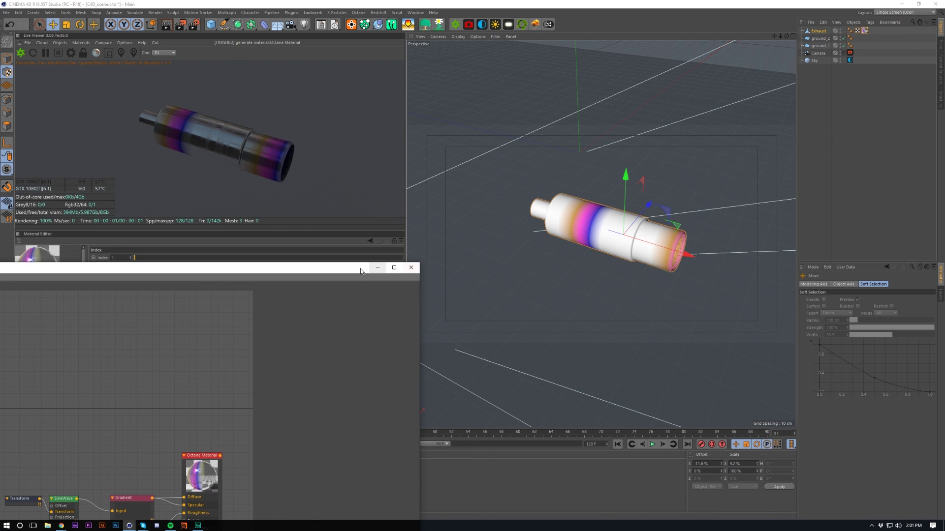
{"action": "left_click_drag", "start_coordinate": [344, 270], "coordinate": [561, 187]}
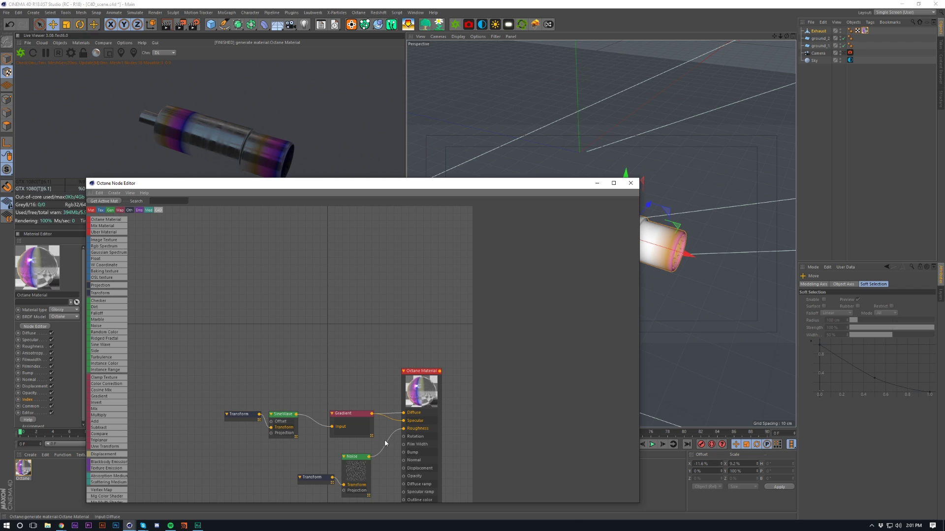
Try a lower scale on the Noise node's Transform.
{"action": "left_click", "coordinate": [316, 483]}
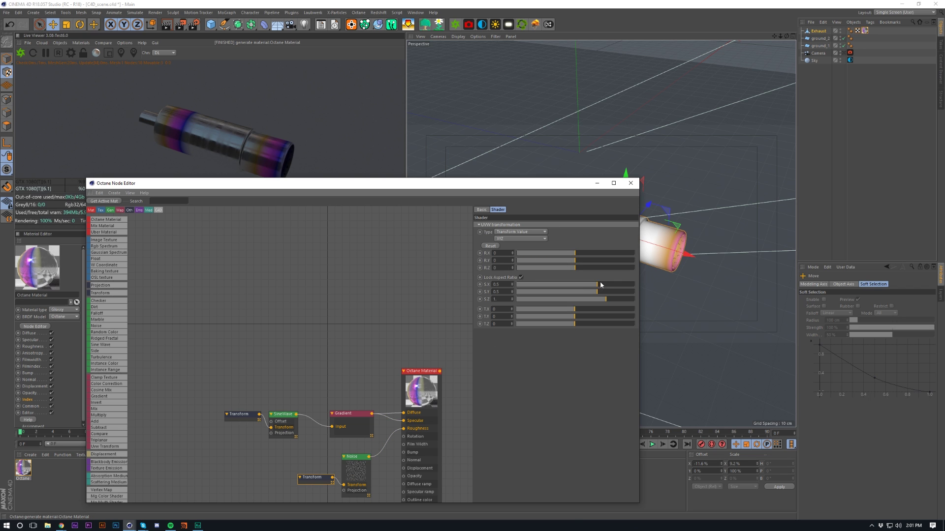
{"action": "left_click_drag", "start_coordinate": [601, 285], "coordinate": [594, 287]}
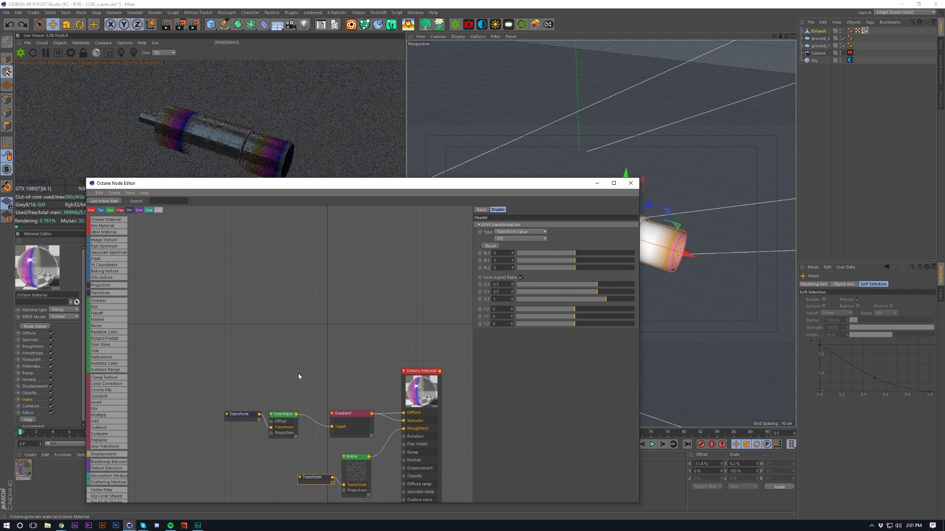
Set the Sine Wave Transform's scale to about 1.22 and move the gradient's first white knot closer to the orange one.
{"action": "left_click", "coordinate": [294, 415]}
{"action": "left_click", "coordinate": [346, 417]}
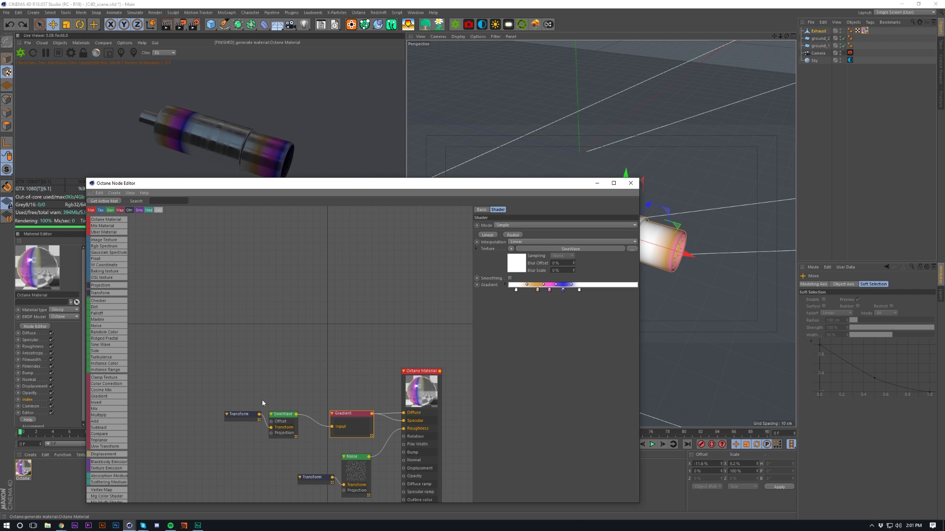
{"action": "left_click", "coordinate": [242, 415]}
{"action": "left_click_drag", "start_coordinate": [605, 285], "coordinate": [609, 285]}
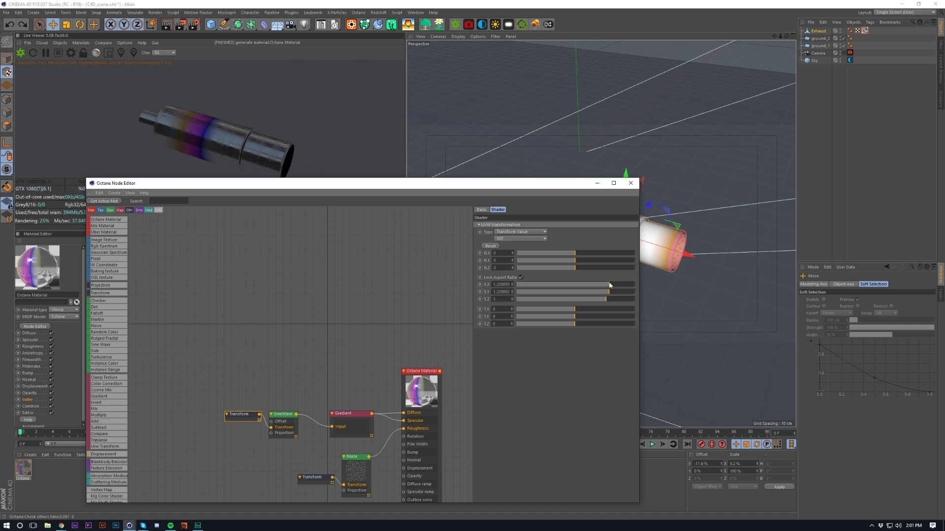
{"action": "left_click", "coordinate": [348, 415]}
{"action": "left_click_drag", "start_coordinate": [516, 291], "coordinate": [525, 290]}
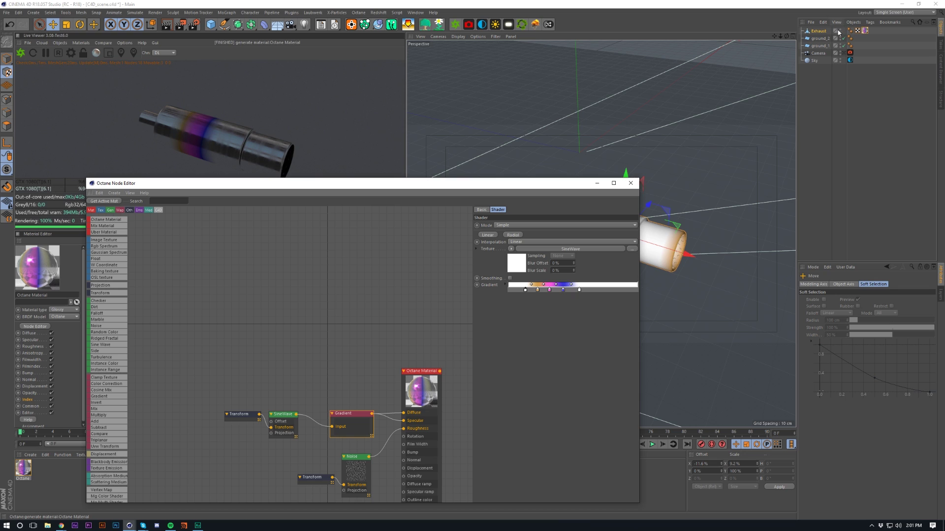
Uncover the view by moving the node editor and shift the Exhaust's texture projection to a U offset of about -4.8%.
{"action": "left_click", "coordinate": [818, 30]}
{"action": "left_click_drag", "start_coordinate": [344, 187], "coordinate": [261, 309]}
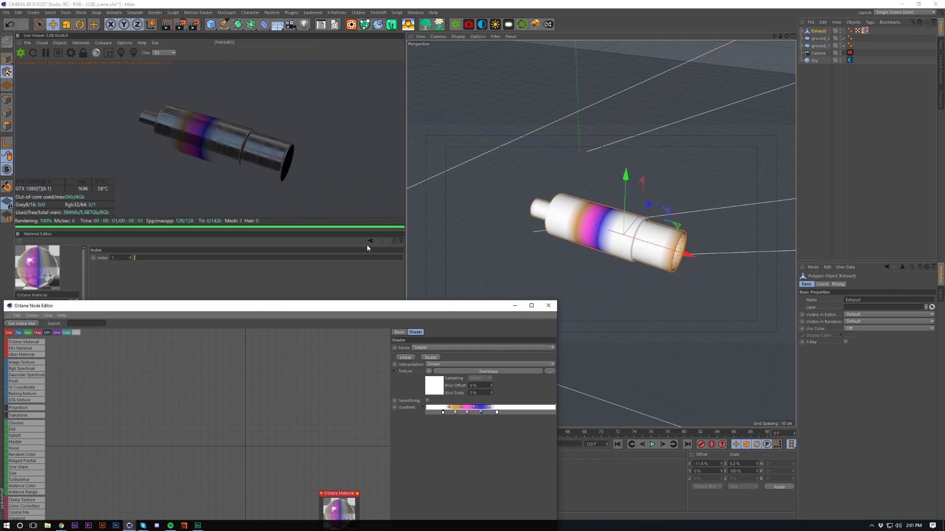
{"action": "left_click", "coordinate": [865, 30]}
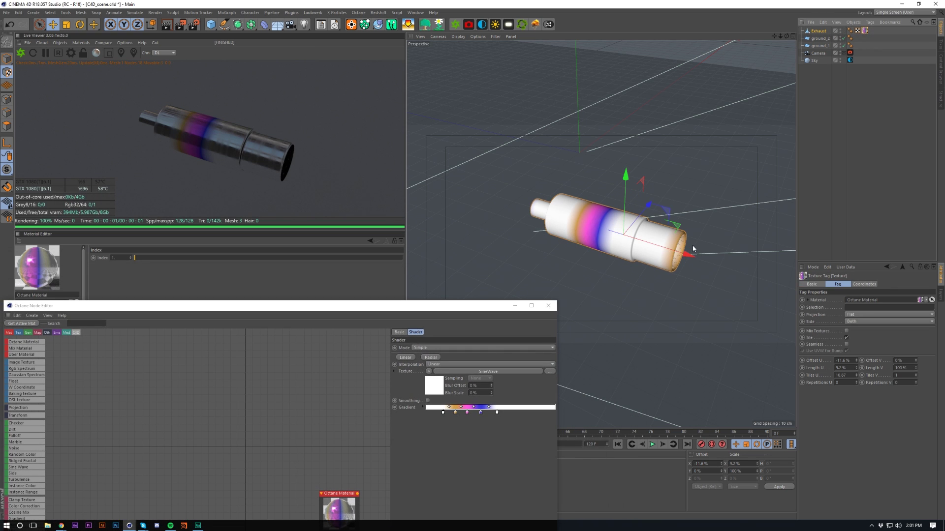
{"action": "left_click_drag", "start_coordinate": [693, 250], "coordinate": [635, 256]}
{"action": "scroll", "coordinate": [630, 235], "scroll_direction": "down", "scroll_amount": 10}
{"action": "right_click_drag", "start_coordinate": [677, 261], "coordinate": [695, 240], "text": "alt"}
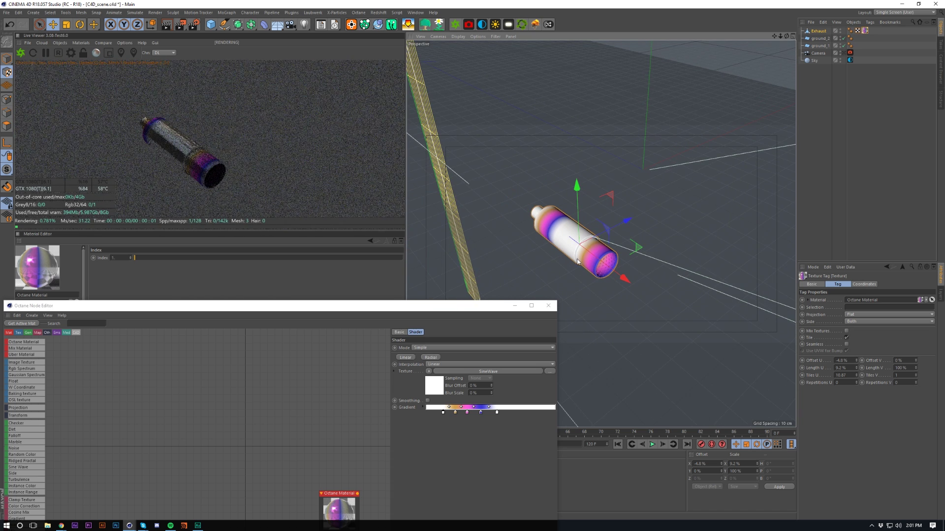
Close the node editor and duplicate the heat-tinted Octane material.
{"action": "left_click_drag", "start_coordinate": [581, 261], "coordinate": [584, 266], "text": "alt"}
{"action": "scroll", "coordinate": [584, 266], "scroll_direction": "up", "scroll_amount": 1}
{"action": "left_click", "coordinate": [548, 305]}
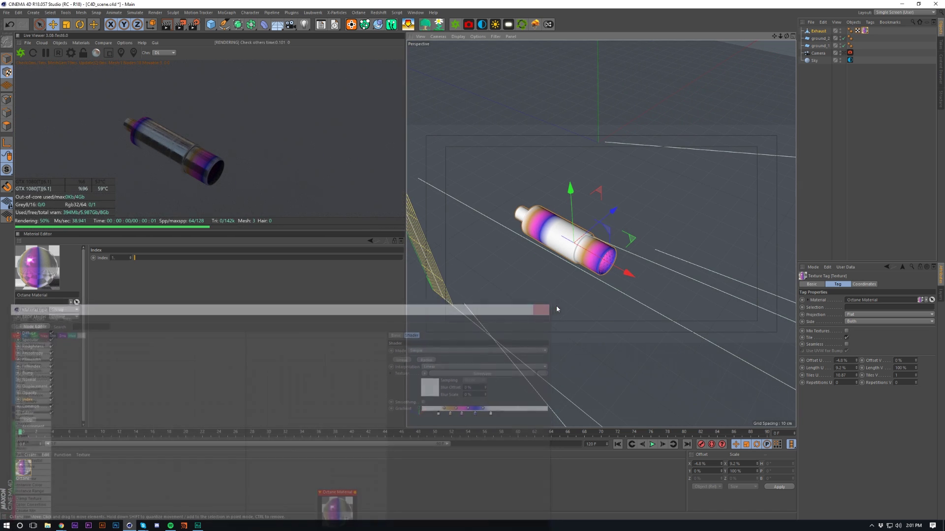
{"action": "left_click", "coordinate": [22, 471]}
{"action": "key", "text": "ctrl+c"}
{"action": "key", "text": "ctrl+v"}
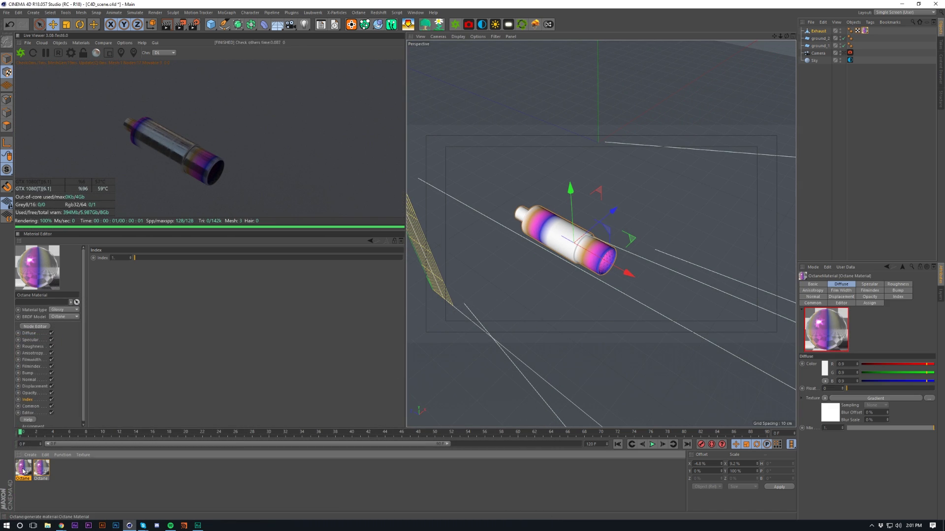
Delete the Transform, Sine Wave and Gradient nodes from the copied material to leave a plain metal, keeping the roughness Noise.
{"action": "left_click", "coordinate": [39, 333]}
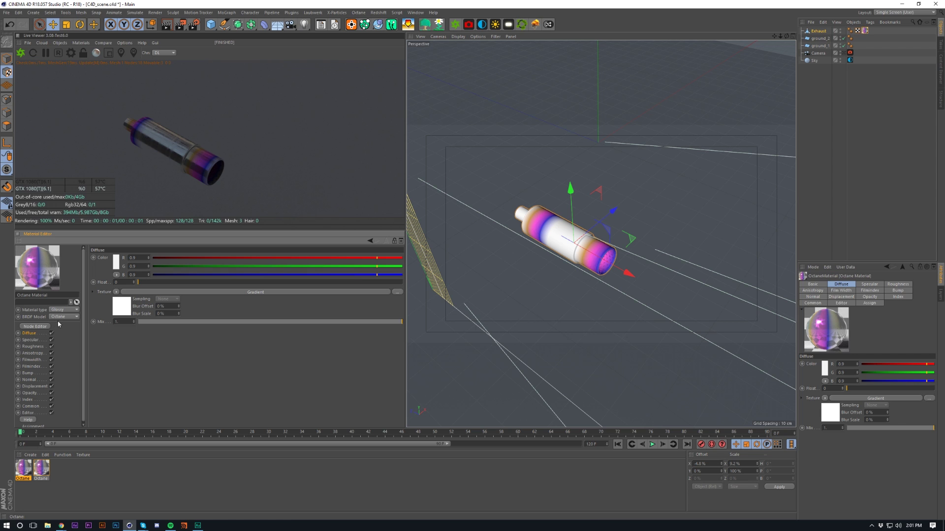
{"action": "left_click", "coordinate": [32, 325]}
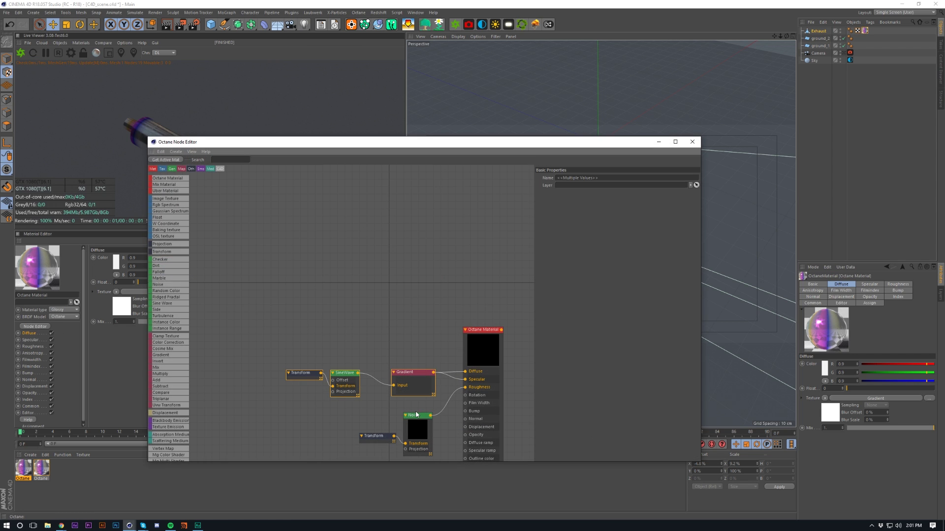
{"action": "key", "text": "Delete"}
{"action": "key", "text": "Escape"}
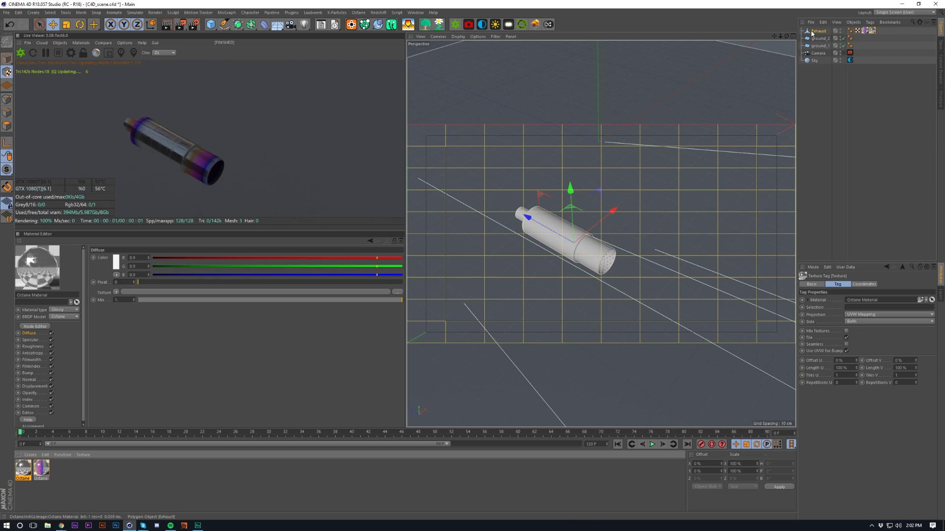
Replace the Exhaust's UVW-mapped texture tag with a copy of its flat-projection tag carrying the plain metal material.
{"action": "left_click", "coordinate": [866, 314]}
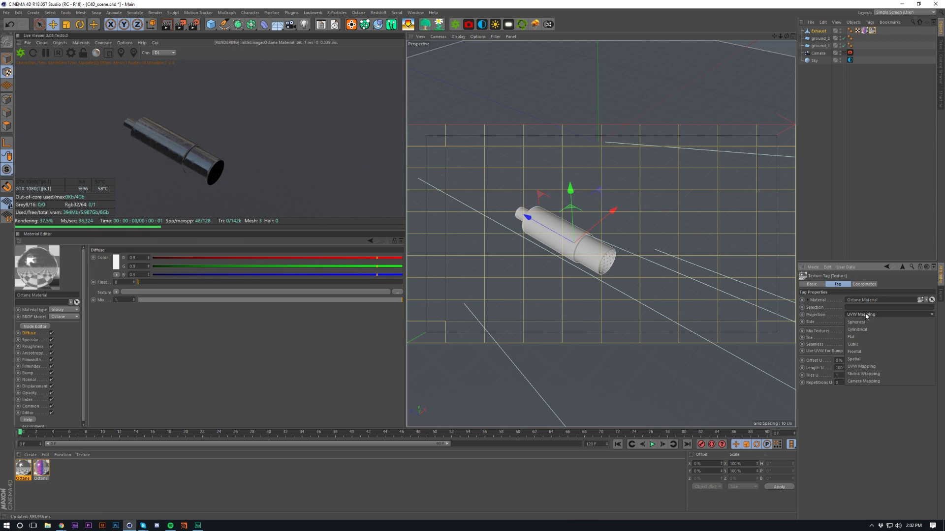
{"action": "left_click", "coordinate": [891, 94]}
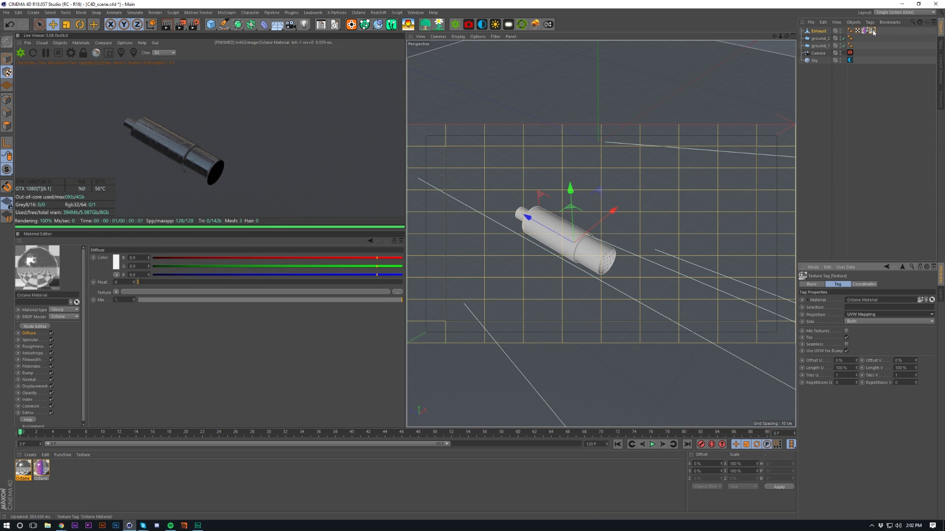
{"action": "key", "text": "Delete"}
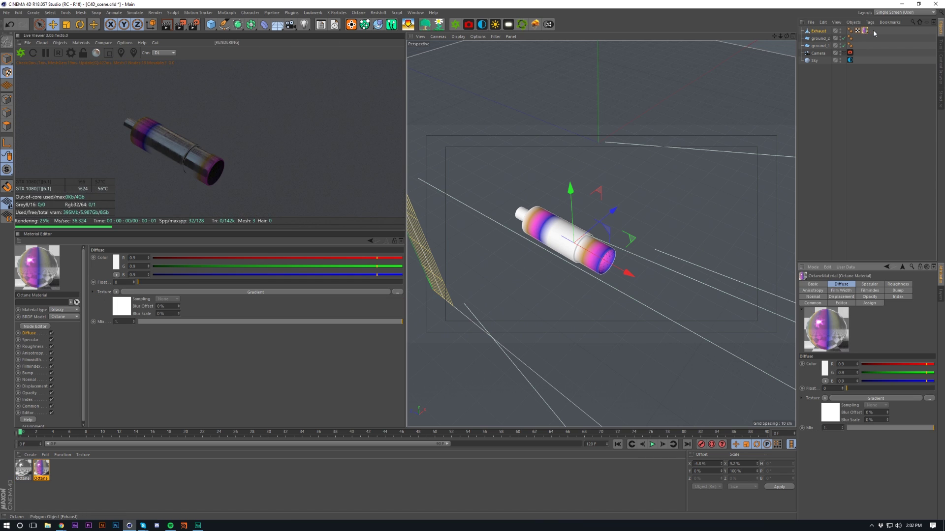
{"action": "left_click_drag", "start_coordinate": [866, 33], "coordinate": [874, 33]}
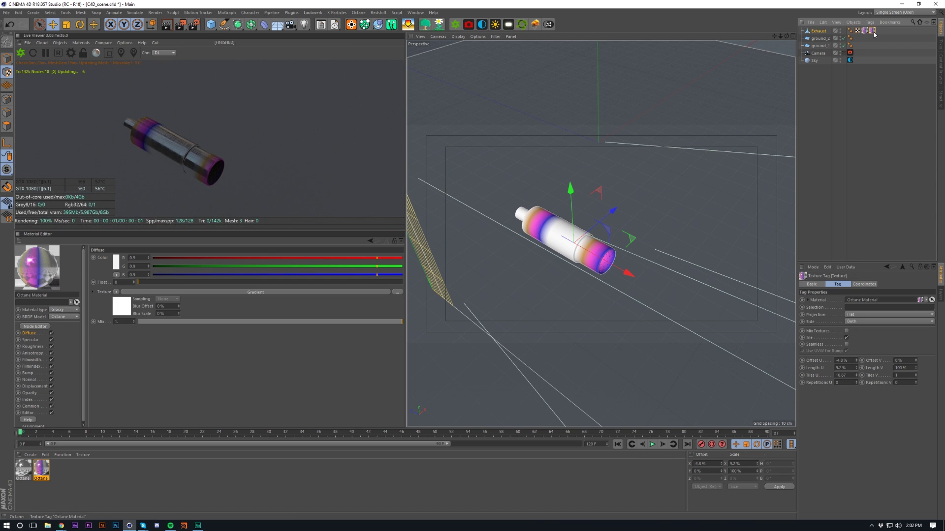
{"action": "left_click_drag", "start_coordinate": [28, 472], "coordinate": [869, 32]}
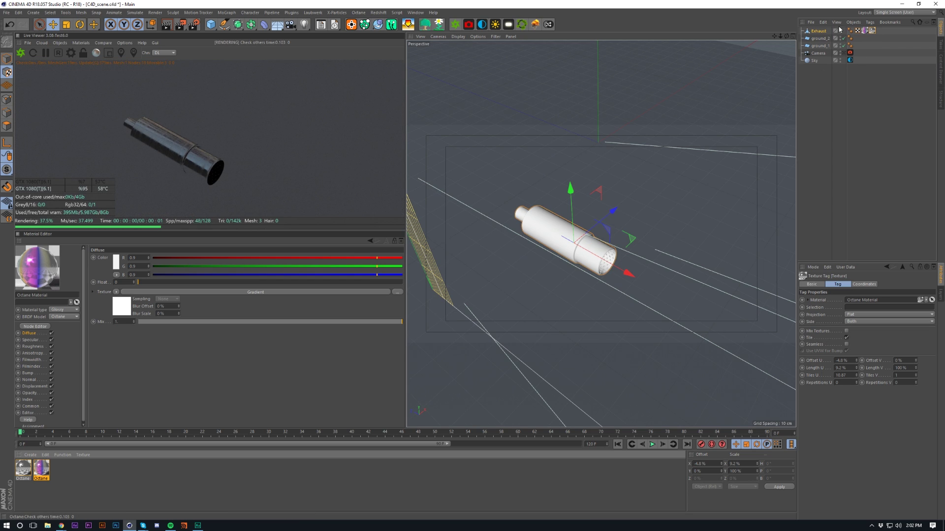
Switch to polygon editing on the Exhaust and try Loop Selection around its perforated end section.
{"action": "left_click", "coordinate": [7, 126]}
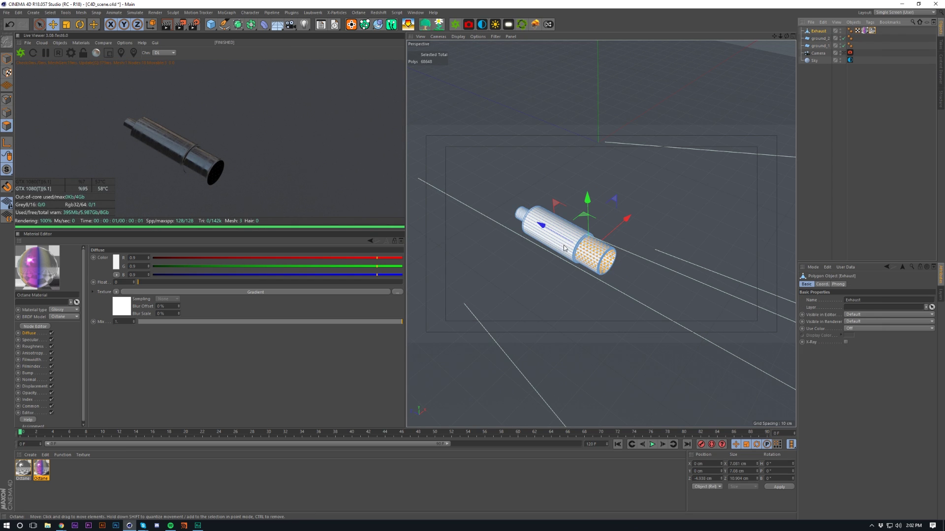
{"action": "key", "text": "u"}
{"action": "key", "text": "l"}
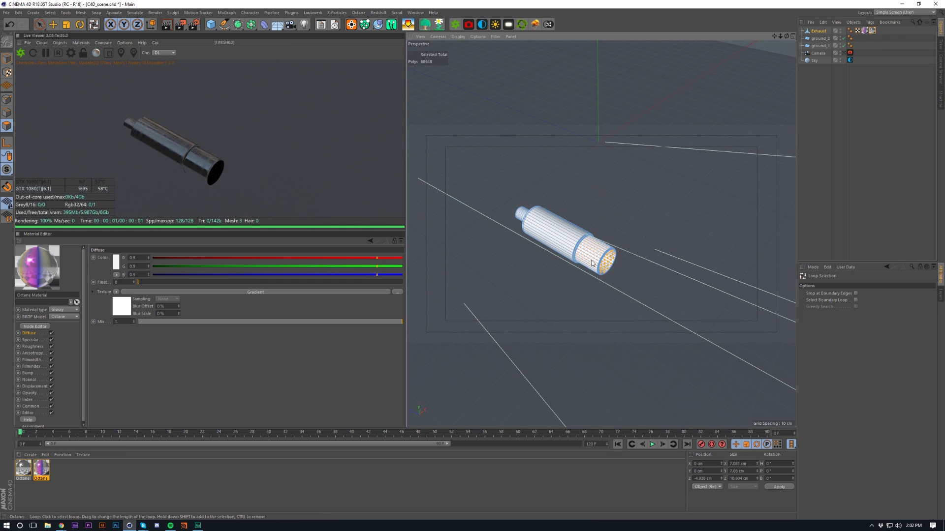
{"action": "scroll", "coordinate": [592, 262], "scroll_direction": "up", "scroll_amount": 6}
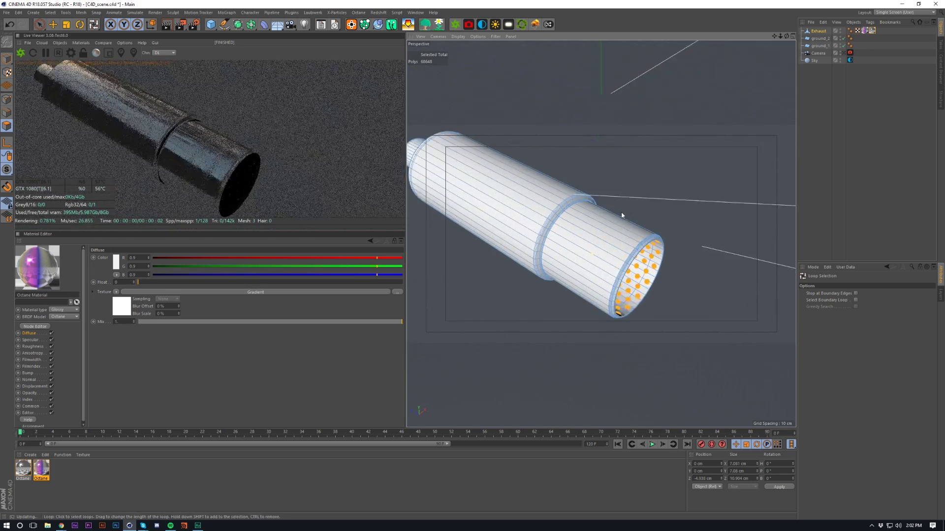
{"action": "scroll", "coordinate": [615, 266], "scroll_direction": "down", "scroll_amount": 2}
{"action": "scroll", "coordinate": [627, 270], "scroll_direction": "up", "scroll_amount": 3}
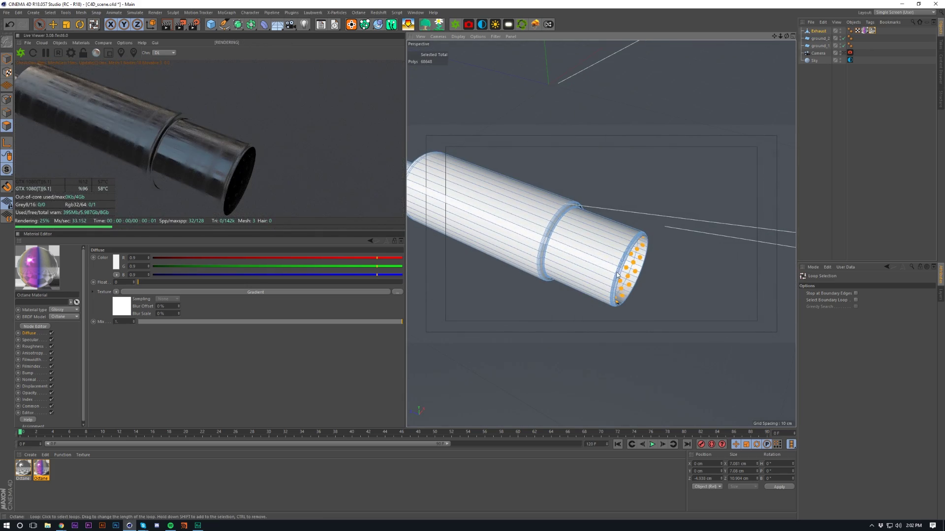
{"action": "left_click_drag", "start_coordinate": [616, 273], "coordinate": [627, 282], "text": "alt"}
In the top view, rectangle-select the polygons of the exhaust's main body without the end section, then return to the perspective view.
{"action": "middle_click", "coordinate": [628, 296]}
{"action": "middle_click", "coordinate": [674, 176]}
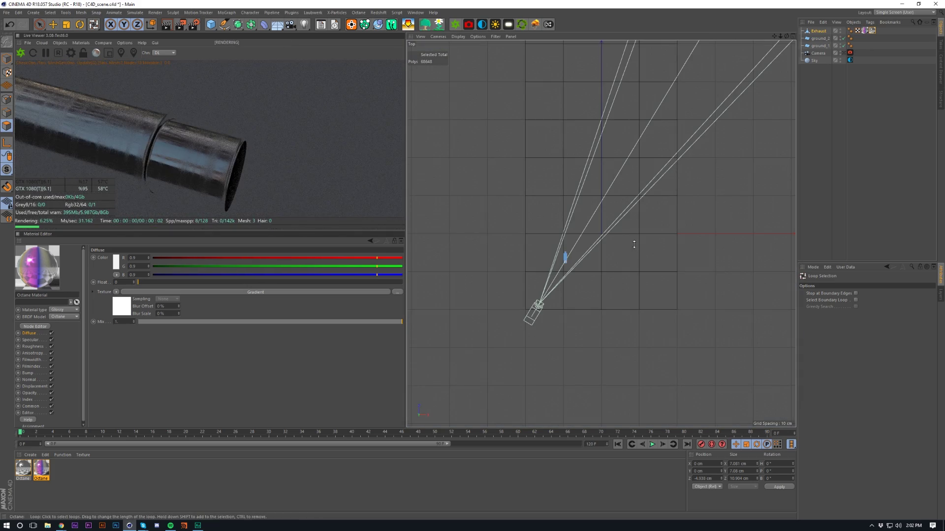
{"action": "scroll", "coordinate": [537, 250], "scroll_direction": "up", "scroll_amount": 4}
{"action": "scroll", "coordinate": [546, 226], "scroll_direction": "up", "scroll_amount": 3}
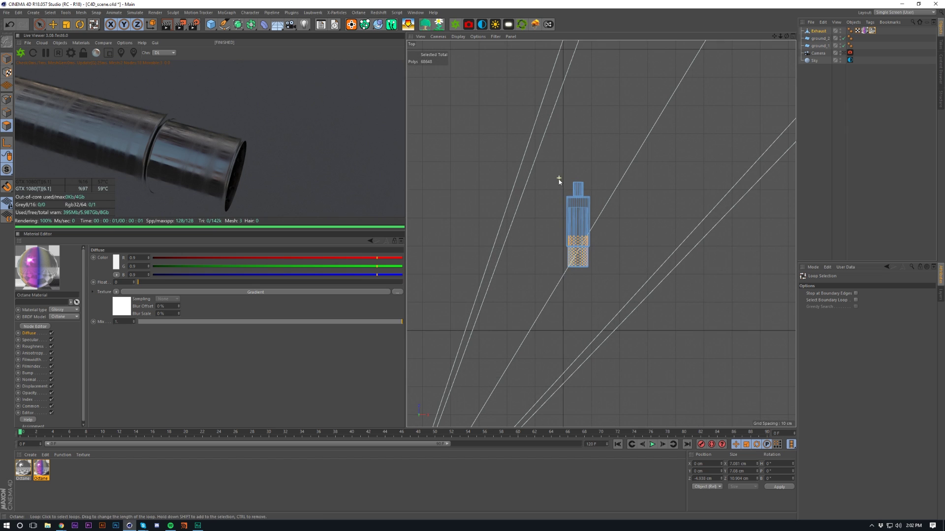
{"action": "key", "text": "0"}
{"action": "left_click_drag", "start_coordinate": [529, 150], "coordinate": [674, 249]}
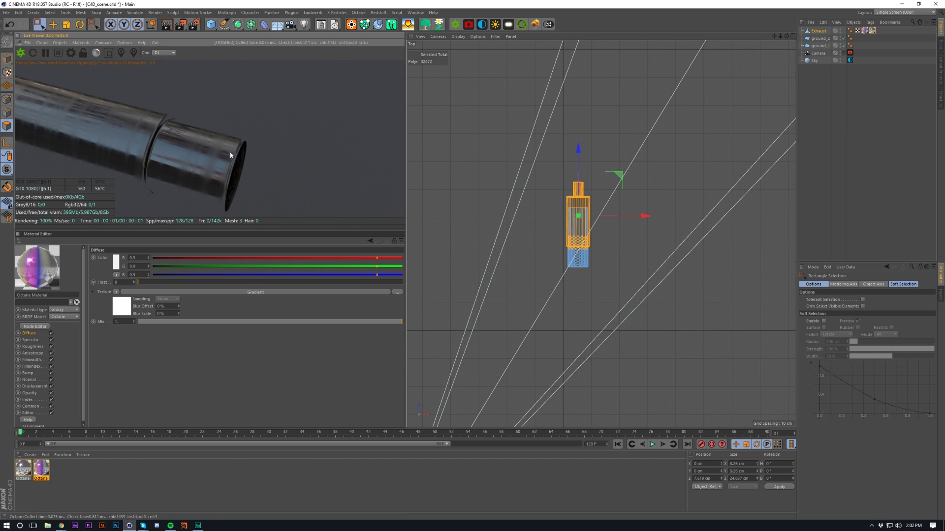
{"action": "key", "text": "F1"}
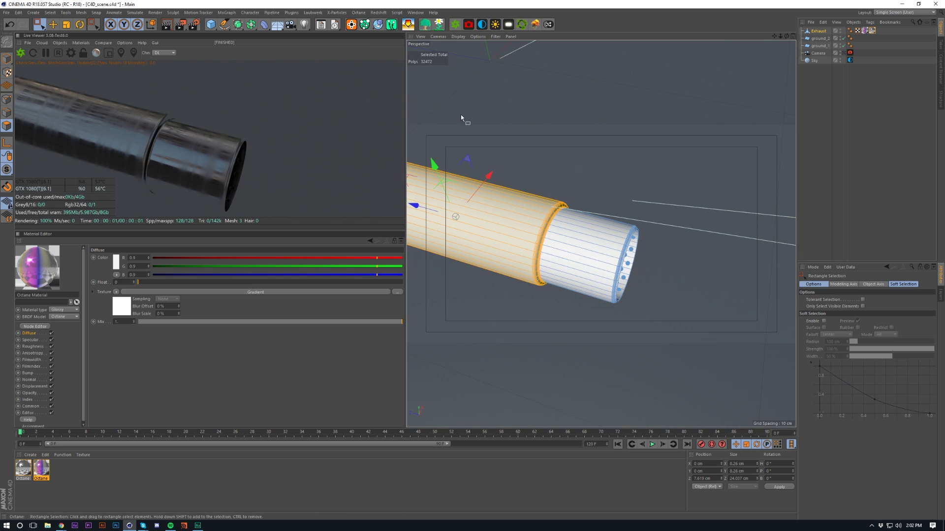
Store the selected body polygons as a selection tag and restrict the plain metal's texture tag to that Polygon Selection.
{"action": "left_click", "coordinate": [871, 30]}
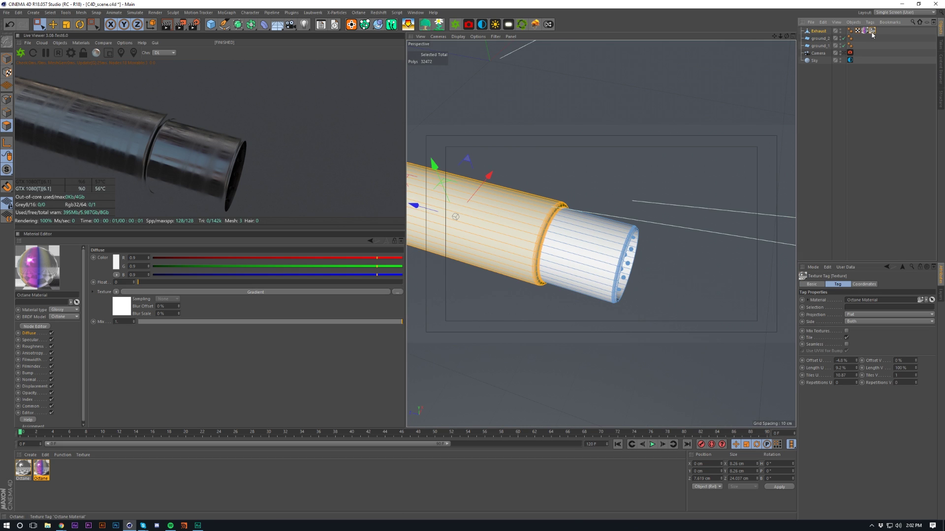
{"action": "left_click", "coordinate": [50, 12]}
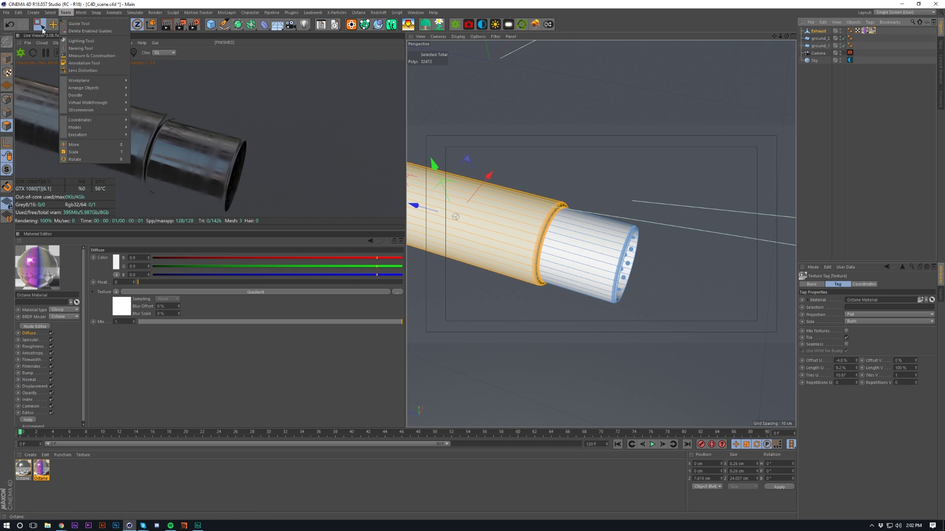
{"action": "left_click", "coordinate": [68, 199]}
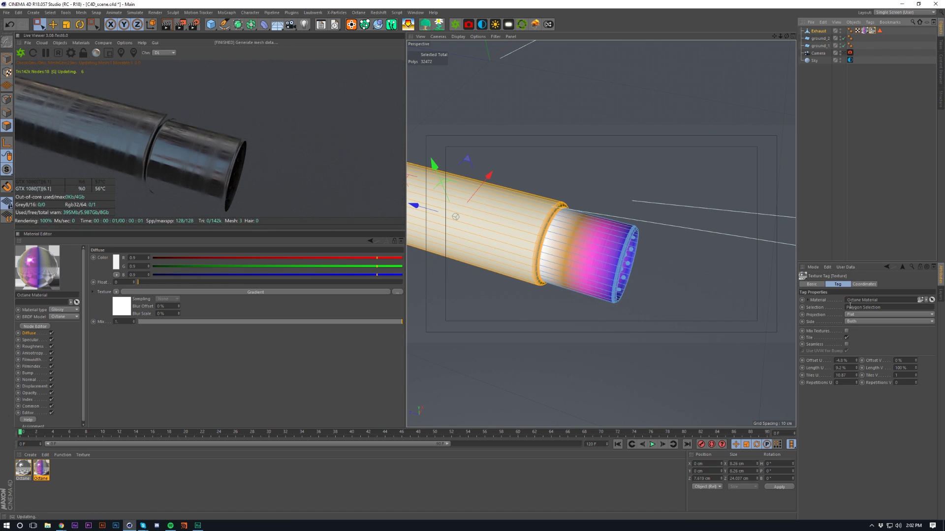
Shift the heat-tinted material's flat projection along the exhaust's end section to a U offset of about -6.6%.
{"action": "scroll", "coordinate": [535, 234], "scroll_direction": "down", "scroll_amount": 5}
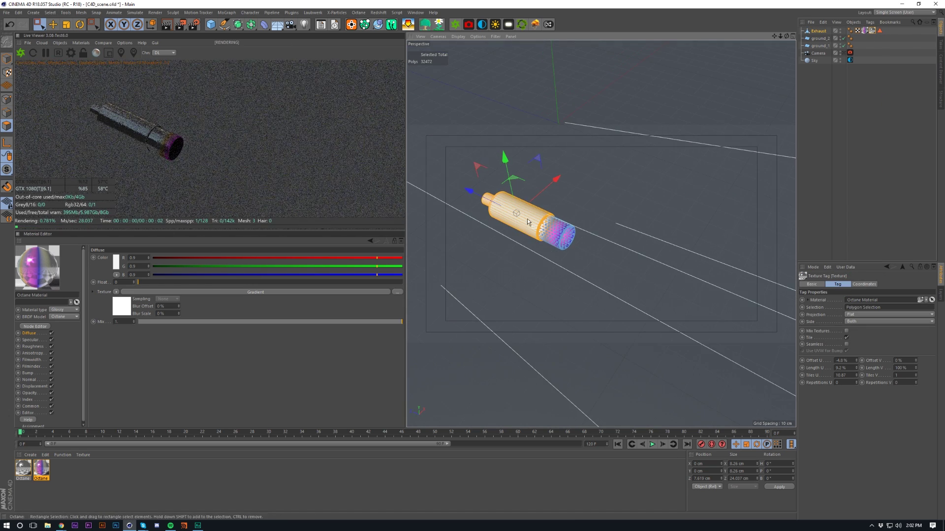
{"action": "scroll", "coordinate": [527, 219], "scroll_direction": "up", "scroll_amount": 5}
{"action": "left_click", "coordinate": [865, 31]}
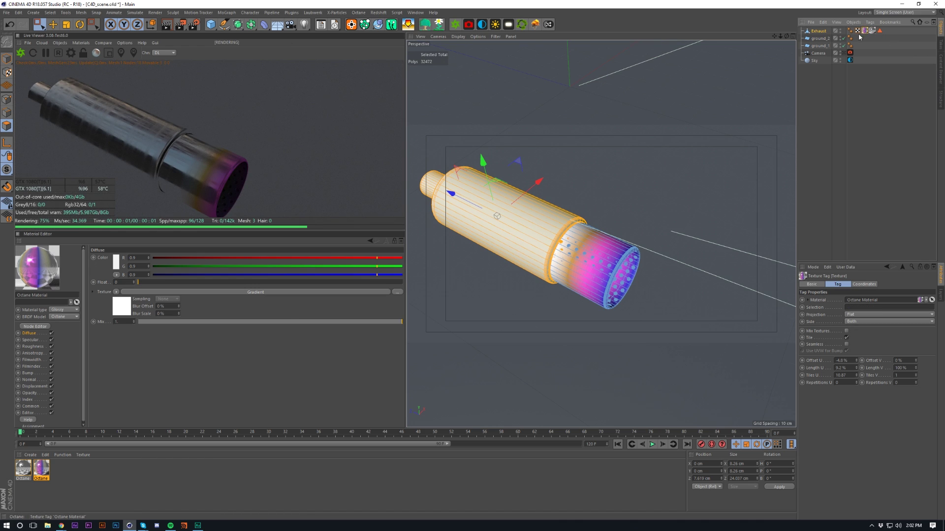
{"action": "key", "text": "e"}
{"action": "left_click", "coordinate": [7, 72]}
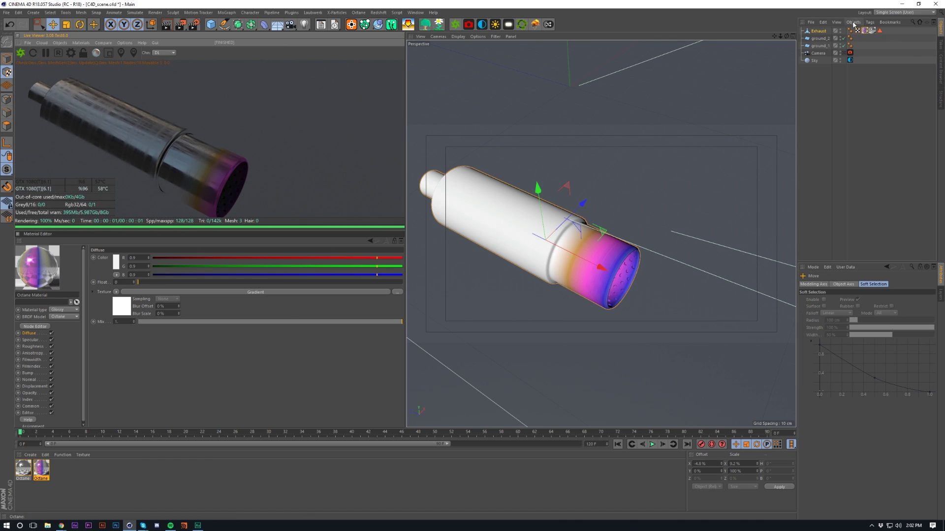
{"action": "left_click", "coordinate": [871, 31]}
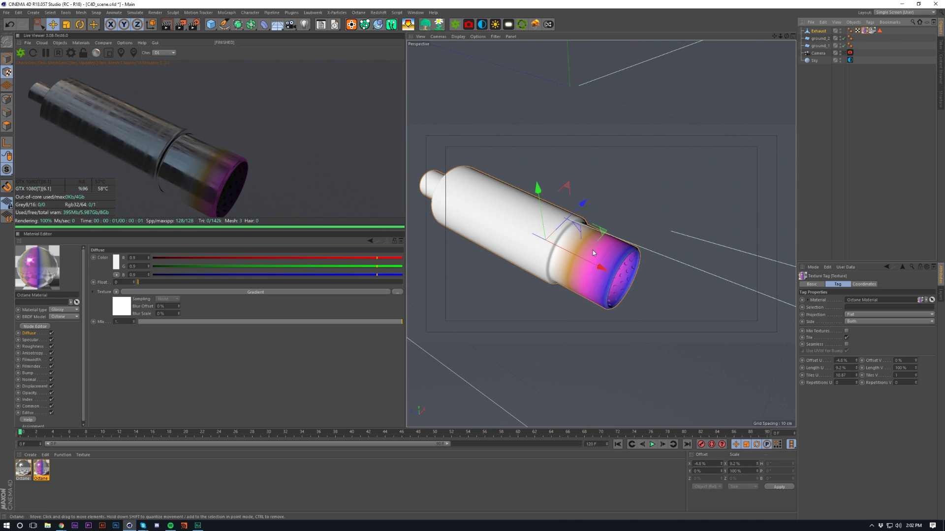
{"action": "left_click_drag", "start_coordinate": [593, 250], "coordinate": [589, 267]}
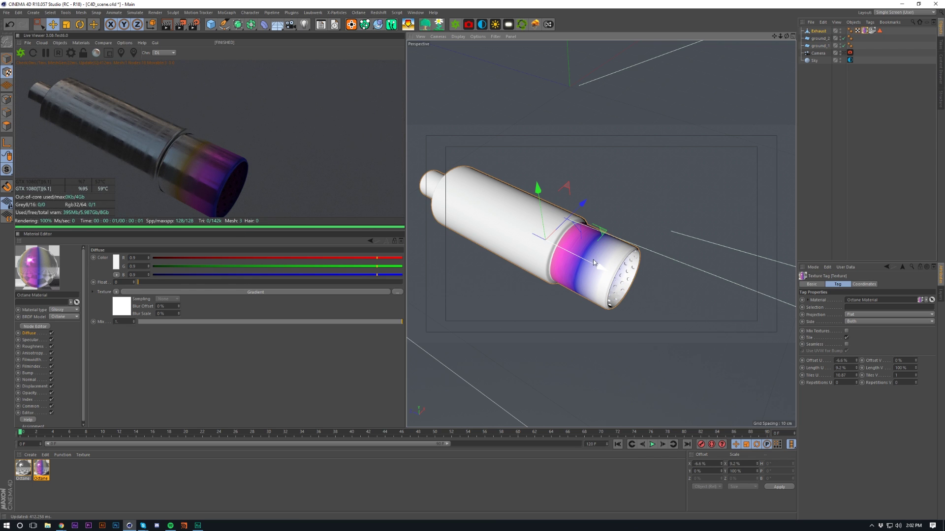
Look through the scene Camera and set the Sky environment's power to about 2.3.
{"action": "scroll", "coordinate": [593, 259], "scroll_direction": "down", "scroll_amount": 5}
{"action": "left_click_drag", "start_coordinate": [592, 259], "coordinate": [567, 261], "text": "alt"}
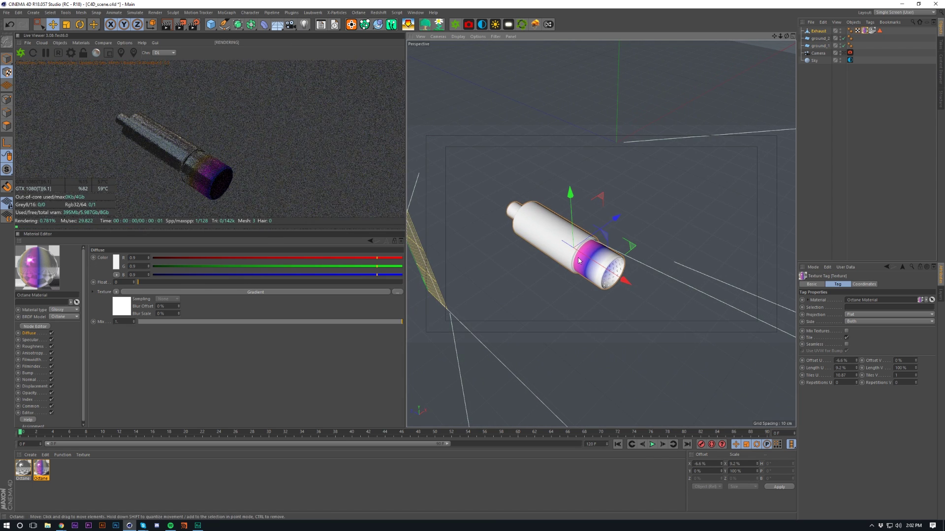
{"action": "left_click", "coordinate": [843, 53]}
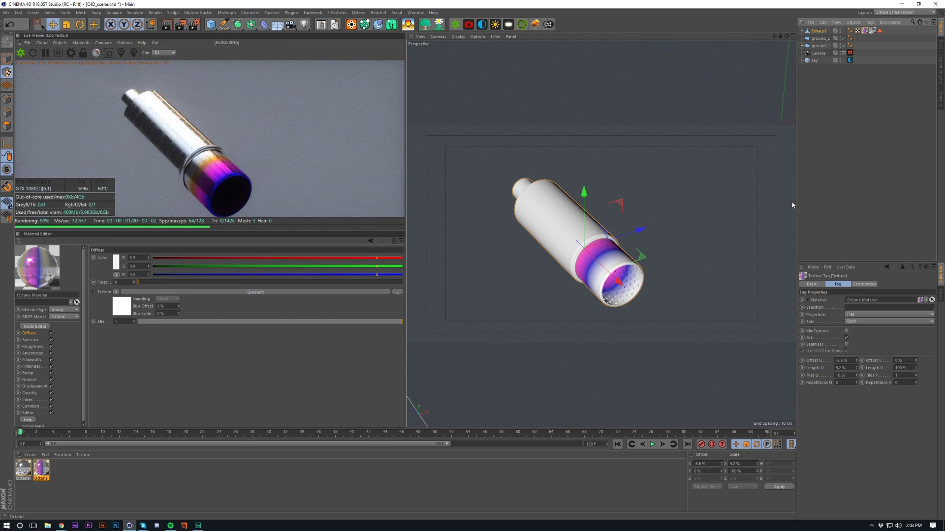
{"action": "left_click", "coordinate": [850, 60]}
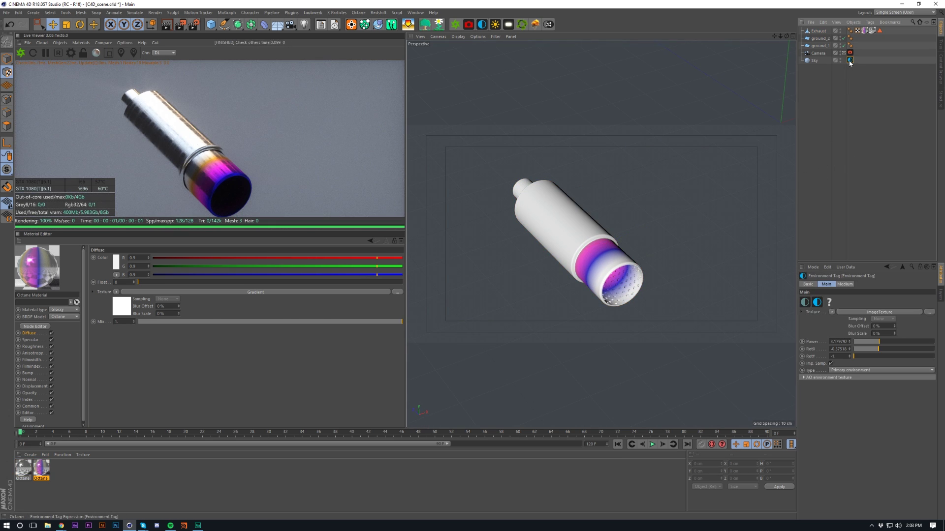
{"action": "left_click", "coordinate": [872, 342]}
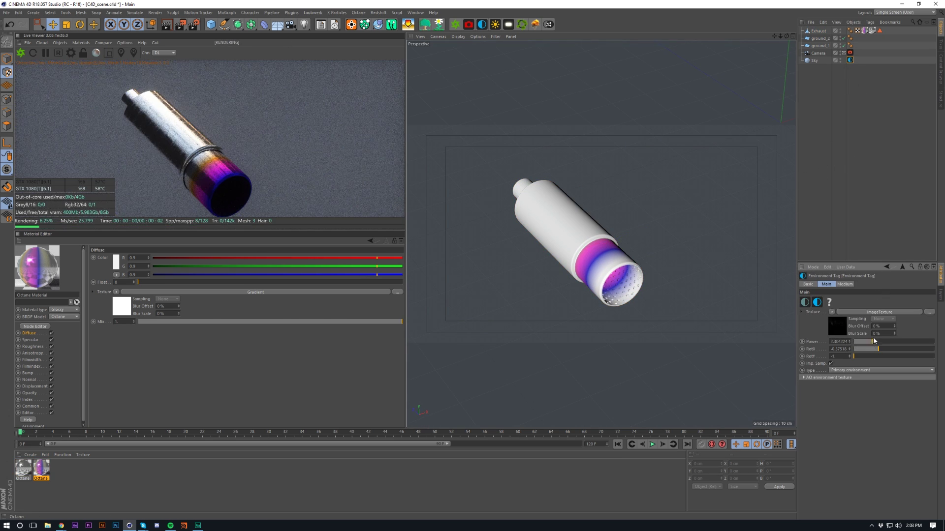
Review the Camera Imager settings of the Camera's Octane tag, then clear the object selection.
{"action": "left_click", "coordinate": [850, 53]}
{"action": "left_click", "coordinate": [913, 284]}
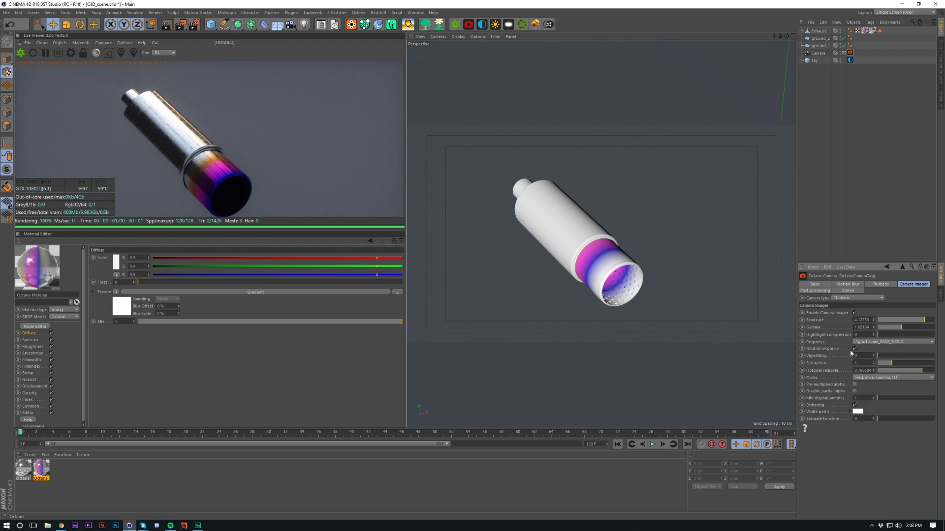
{"action": "left_click", "coordinate": [814, 206]}
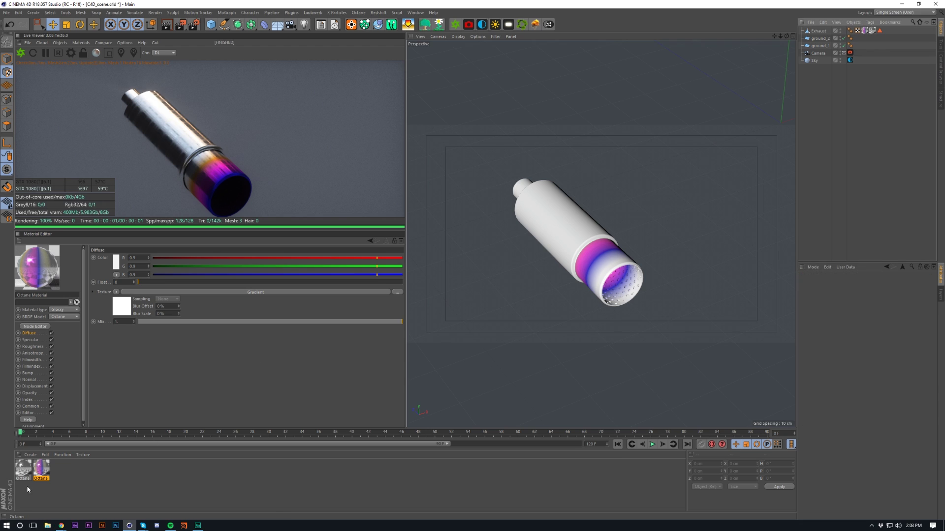
Reduce the UVW transform scale of the heat-tinted material's roughness noise to about 0.319 in X and Y.
{"action": "left_click", "coordinate": [28, 373]}
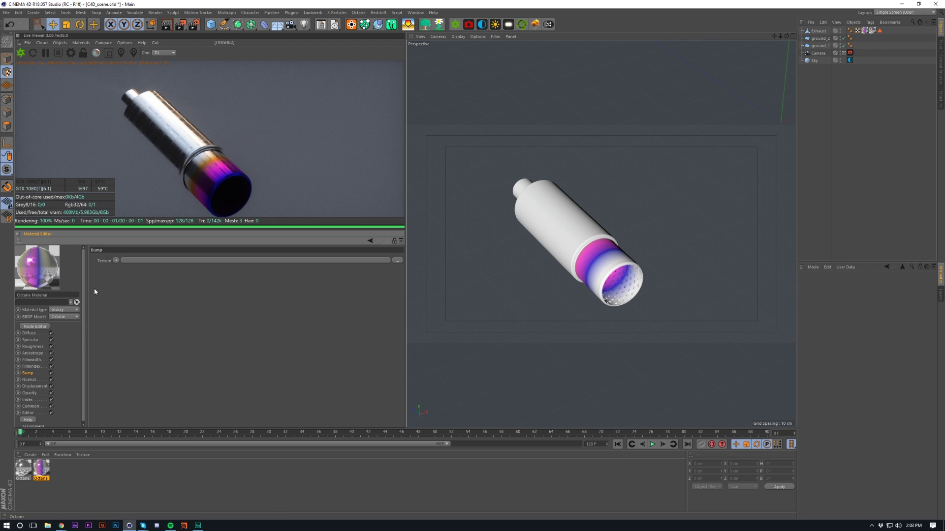
{"action": "left_click", "coordinate": [33, 347]}
{"action": "left_click", "coordinate": [117, 302]}
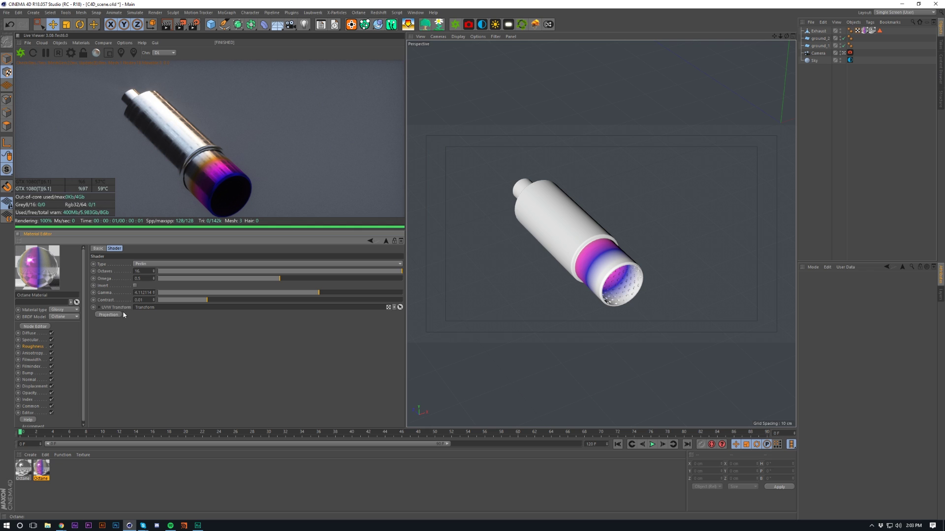
{"action": "left_click", "coordinate": [99, 307]}
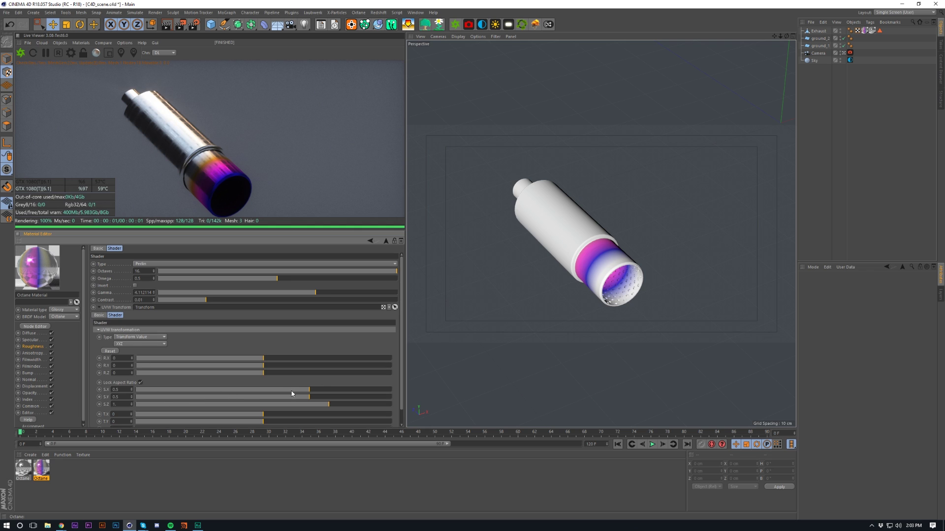
{"action": "left_click_drag", "start_coordinate": [292, 394], "coordinate": [297, 392]}
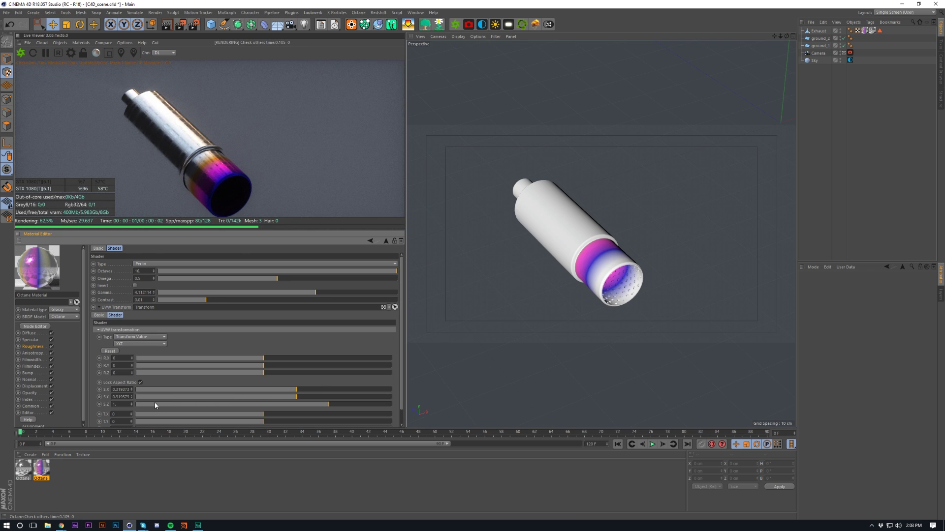
Set the UVW transform scale of the plain metal's roughness noise to 0.319373 in X and Y.
{"action": "left_click", "coordinate": [23, 467]}
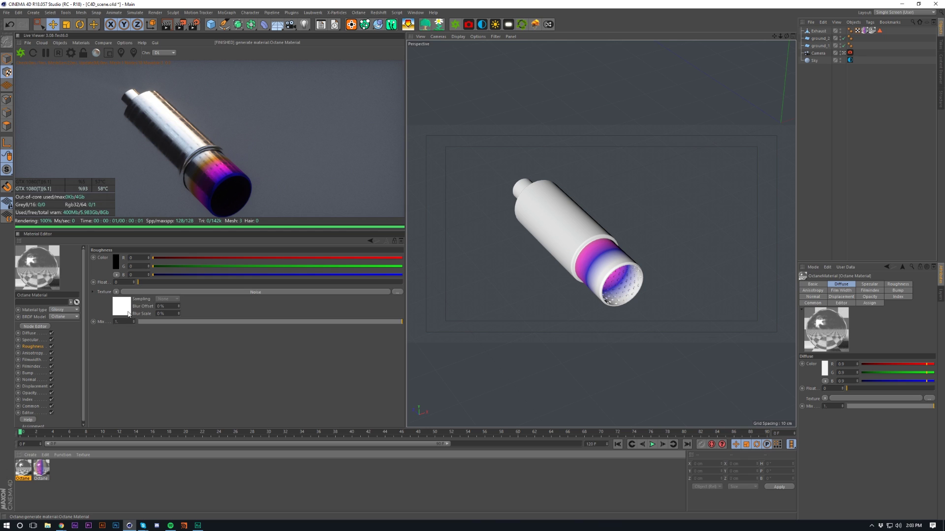
{"action": "type", "text": "0.319373"}
{"action": "left_click", "coordinate": [166, 379]}
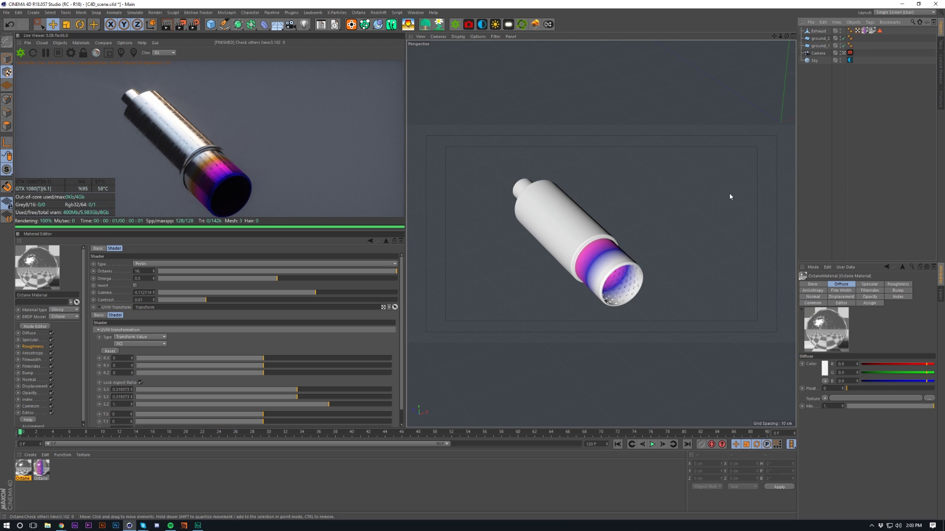
Create a new Octane material and apply it to the ground plane beneath the exhaust.
{"action": "left_click", "coordinate": [30, 454]}
{"action": "mouse_move", "coordinate": [58, 387]}
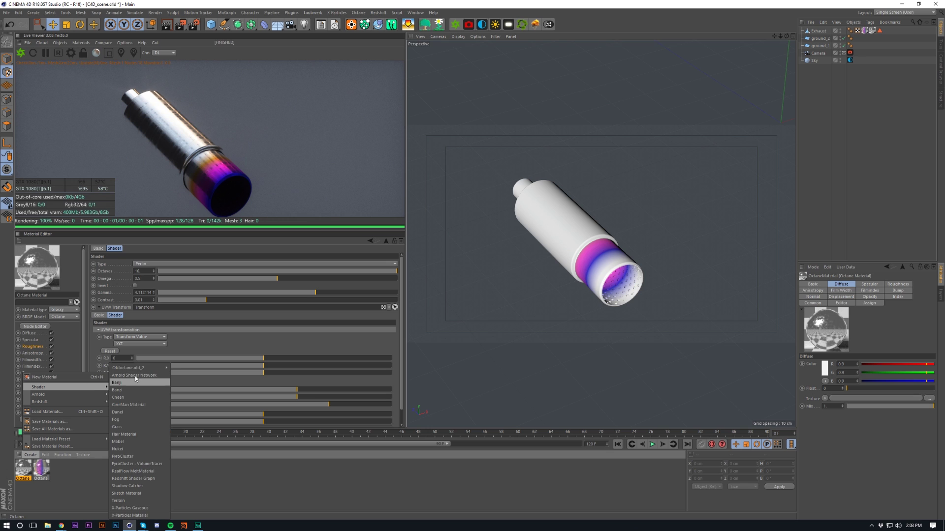
{"action": "mouse_move", "coordinate": [140, 368]}
{"action": "left_click", "coordinate": [196, 368]}
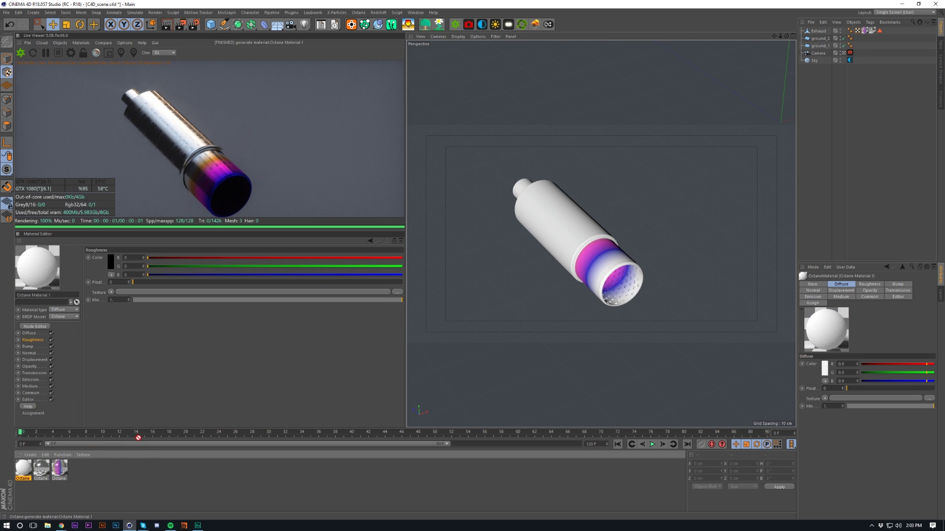
{"action": "left_click_drag", "start_coordinate": [138, 438], "coordinate": [520, 327]}
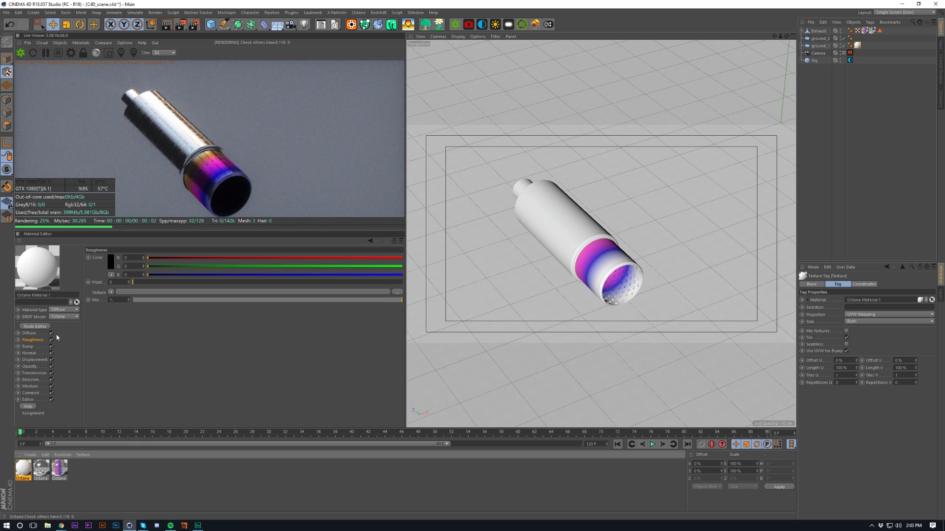
Bring height.tif and normal.tif from the Landscape Essentials Desert folder 8 into the ground material's node graph as image textures.
{"action": "left_click", "coordinate": [35, 326]}
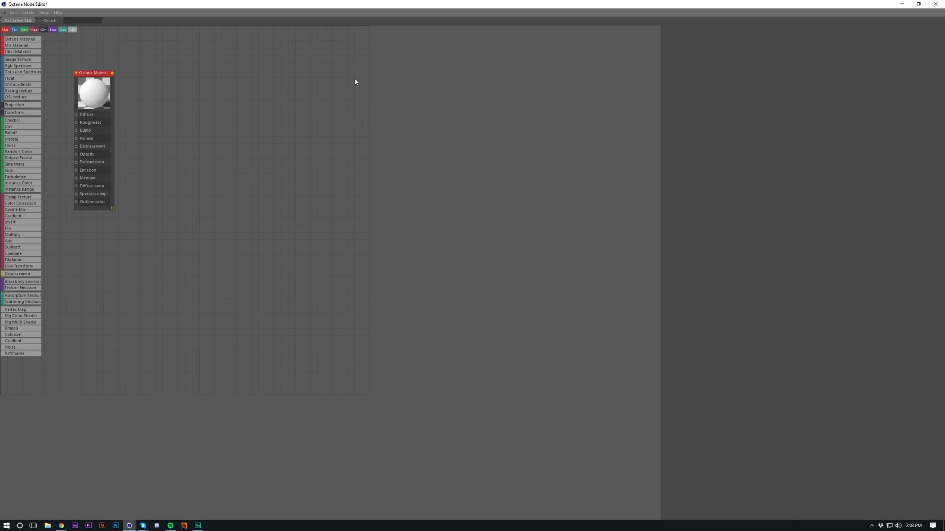
{"action": "left_click_drag", "start_coordinate": [388, 4], "coordinate": [552, 117]}
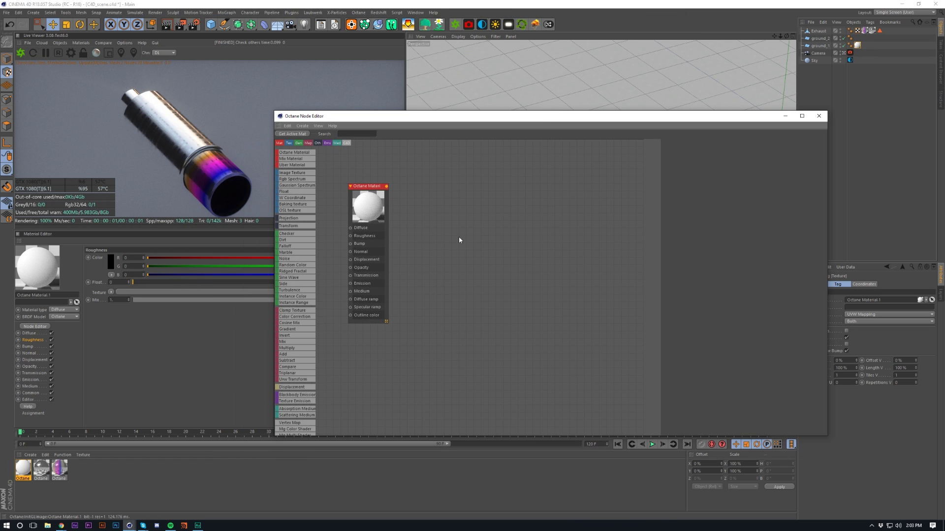
{"action": "middle_click_drag", "start_coordinate": [454, 255], "coordinate": [603, 278]}
{"action": "left_click", "coordinate": [47, 526]}
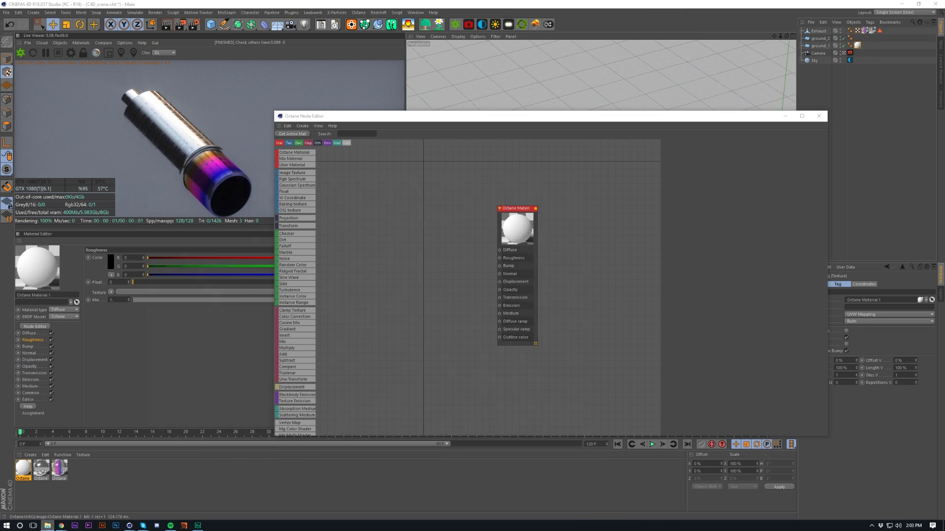
{"action": "left_click_drag", "start_coordinate": [368, 176], "coordinate": [0, 180]}
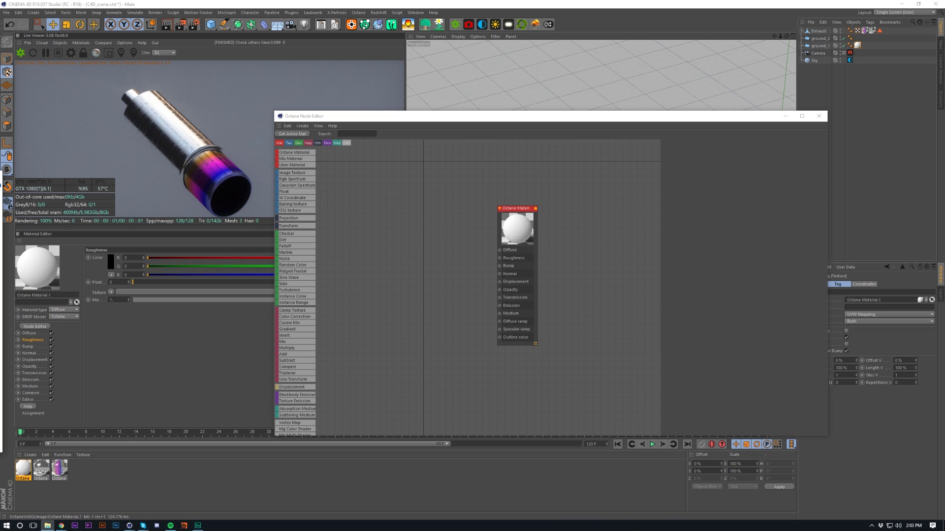
{"action": "left_click_drag", "start_coordinate": [0, 181], "coordinate": [364, 226]}
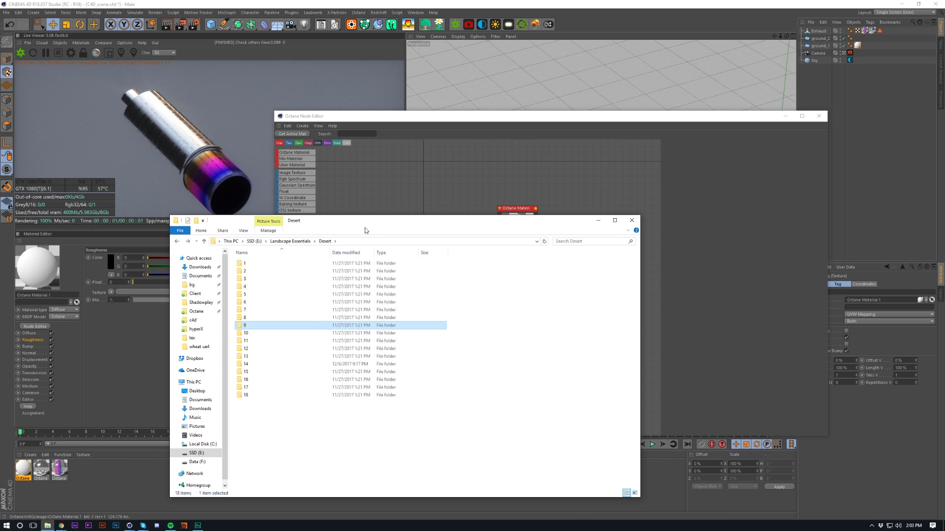
{"action": "double_click", "coordinate": [248, 319]}
{"action": "left_click_drag", "start_coordinate": [333, 225], "coordinate": [666, 245]}
{"action": "left_click_drag", "start_coordinate": [595, 363], "coordinate": [738, 274]}
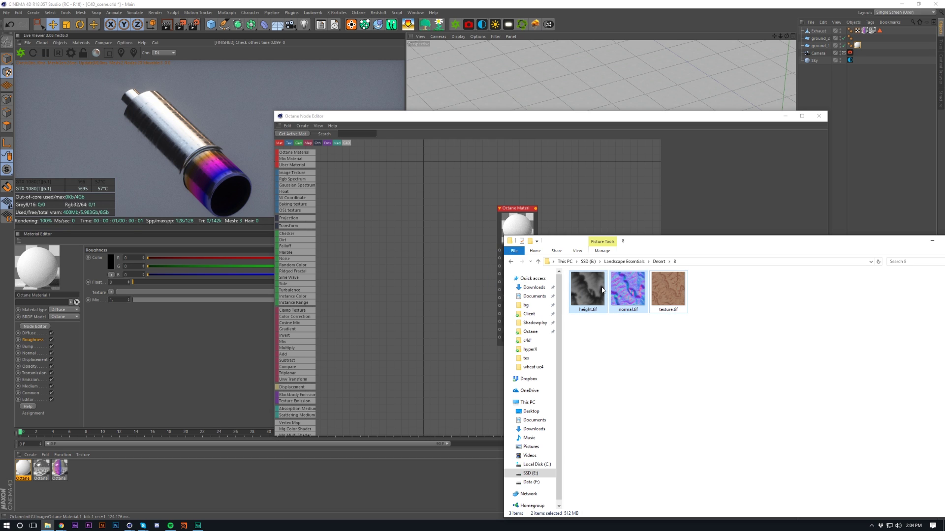
{"action": "left_click_drag", "start_coordinate": [602, 290], "coordinate": [393, 266]}
{"action": "left_click", "coordinate": [449, 304]}
{"action": "left_click_drag", "start_coordinate": [493, 200], "coordinate": [571, 278]}
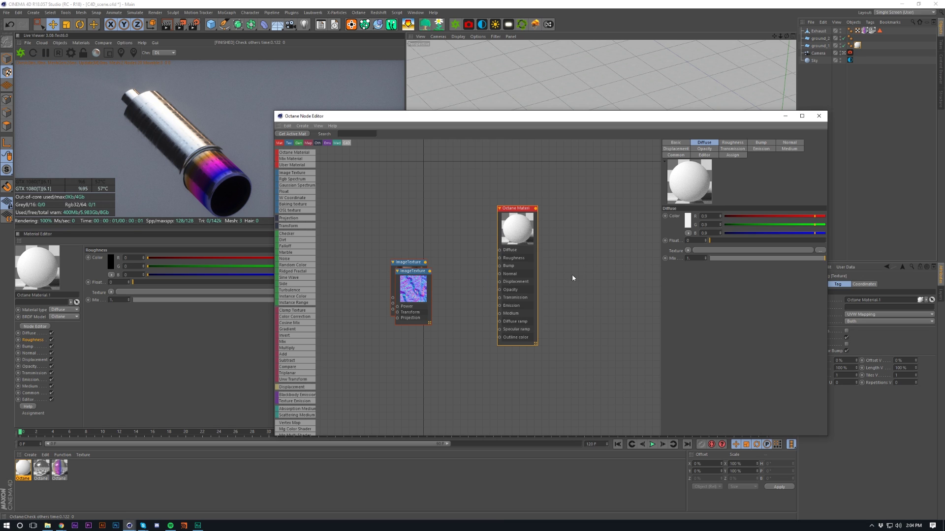
Change the ground material's type to Glossy, set its index to 1, and save the scene.
{"action": "left_click", "coordinate": [63, 309]}
{"action": "left_click", "coordinate": [64, 317]}
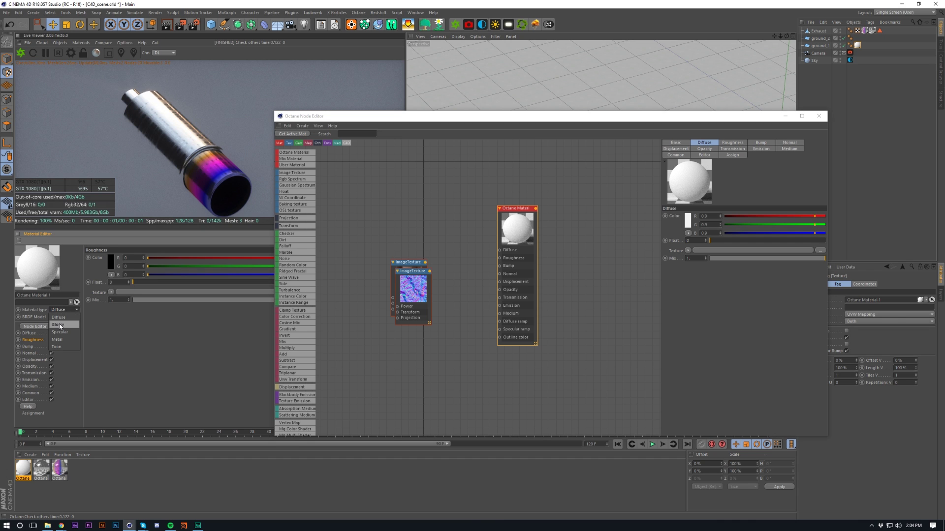
{"action": "left_click", "coordinate": [29, 400]}
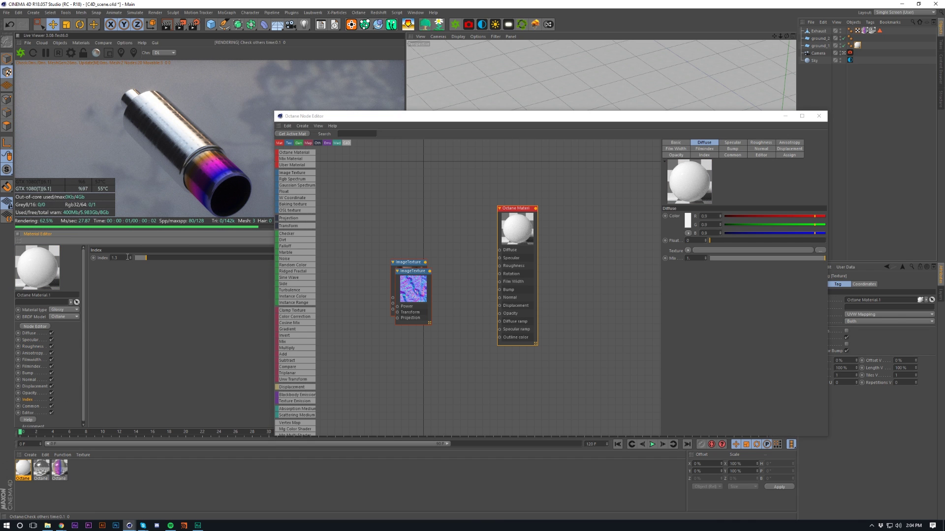
{"action": "left_click_drag", "start_coordinate": [130, 258], "coordinate": [131, 299]}
{"action": "key", "text": "ctrl+s"}
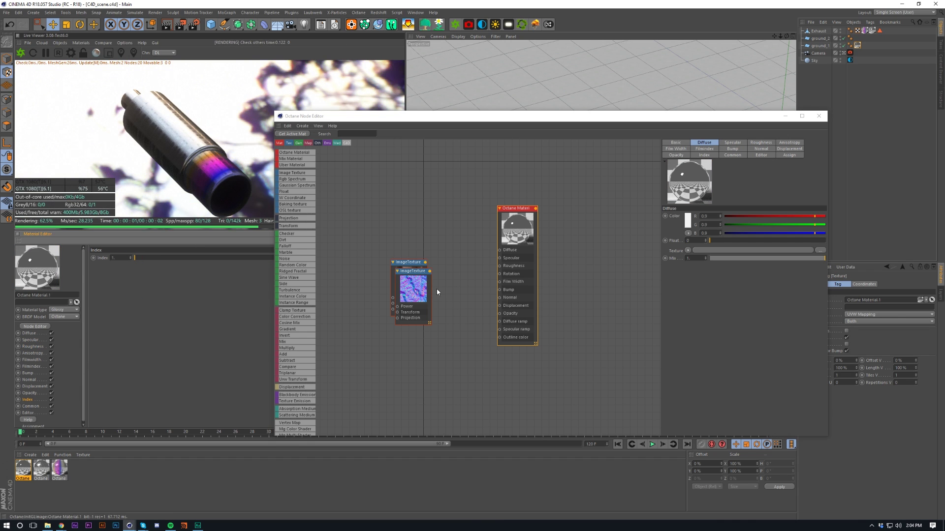
Link the normal map to the ground material's Normal input and the height map through a Displacement node to Displacement.
{"action": "left_click_drag", "start_coordinate": [416, 288], "coordinate": [500, 298]}
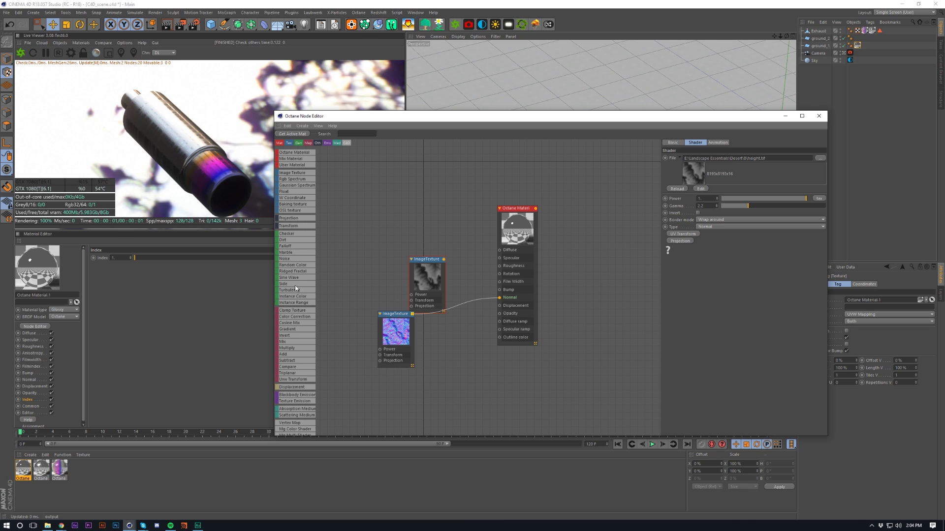
{"action": "left_click_drag", "start_coordinate": [291, 387], "coordinate": [449, 390]}
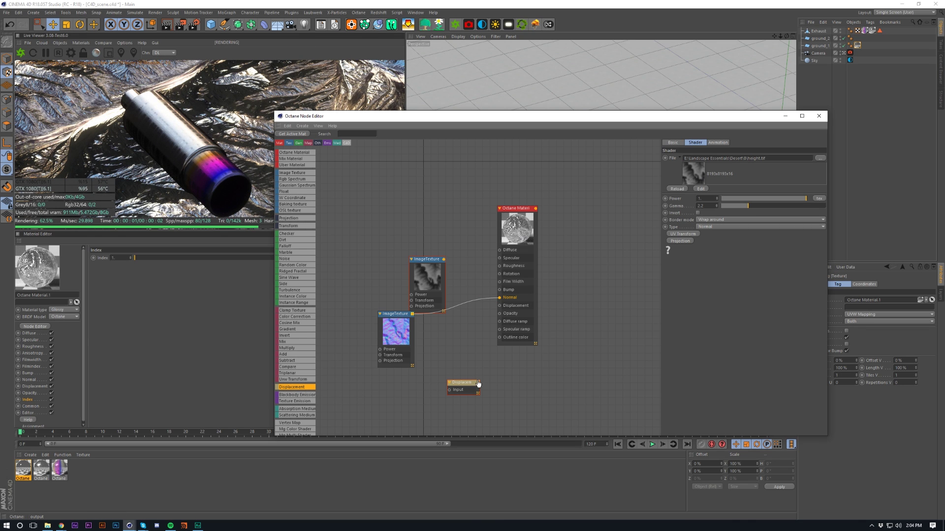
{"action": "left_click_drag", "start_coordinate": [500, 309], "coordinate": [500, 309]}
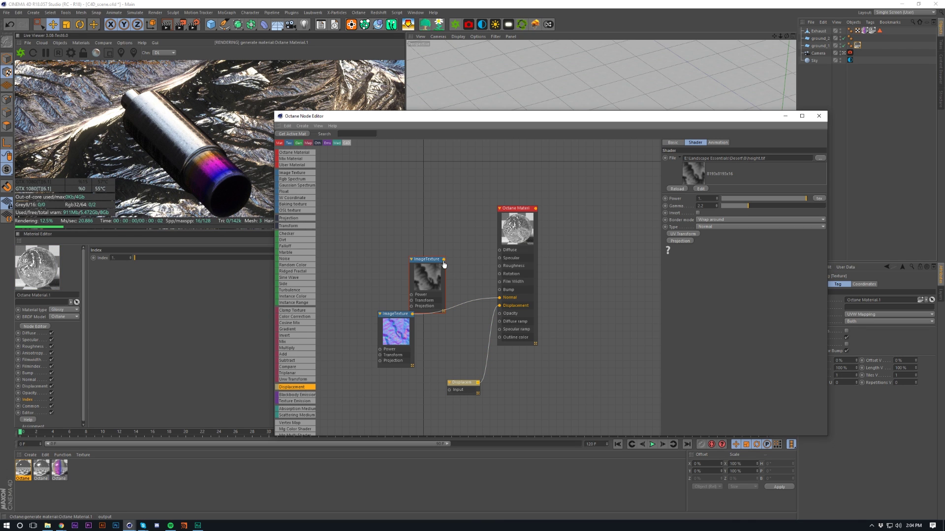
{"action": "left_click_drag", "start_coordinate": [443, 259], "coordinate": [449, 392]}
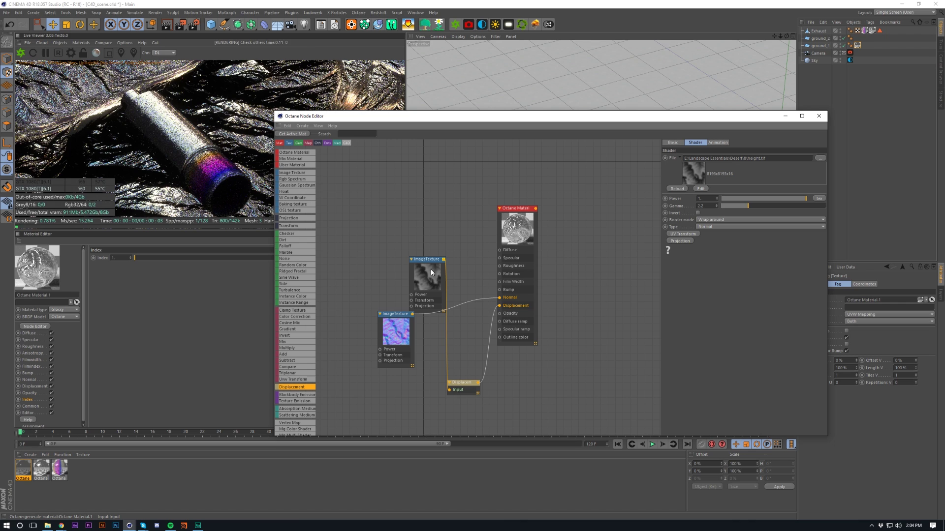
Rearrange the image texture and Displacement nodes neatly beside the ground material node.
{"action": "left_click_drag", "start_coordinate": [431, 271], "coordinate": [413, 389]}
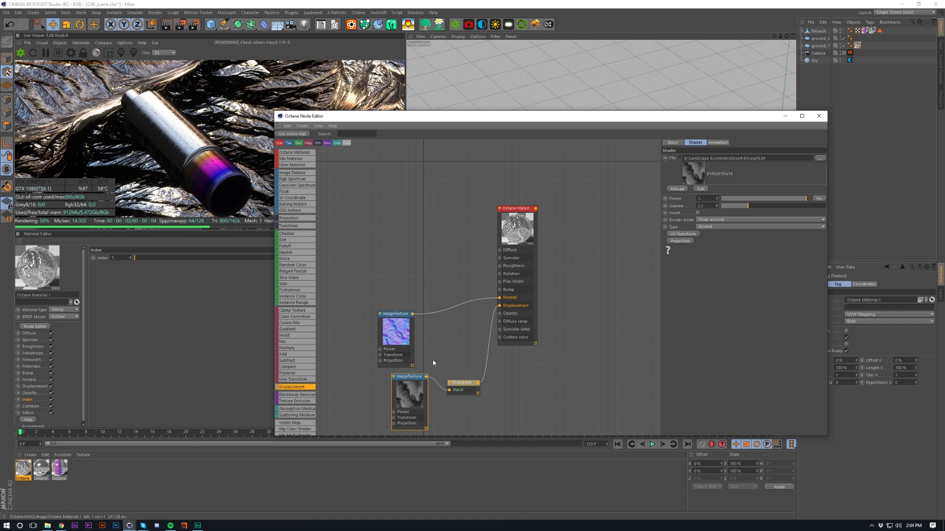
{"action": "middle_click_drag", "start_coordinate": [444, 351], "coordinate": [471, 322]}
{"action": "left_click_drag", "start_coordinate": [404, 252], "coordinate": [492, 386]}
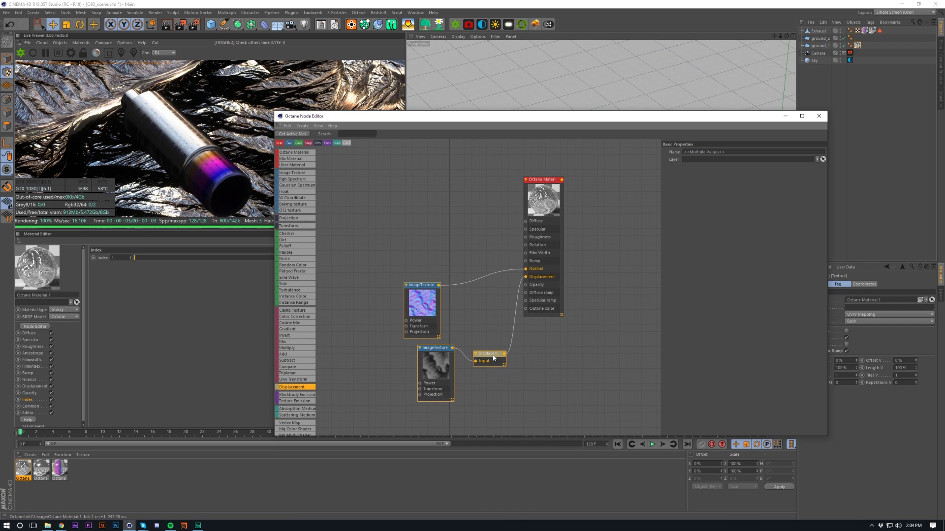
{"action": "left_click_drag", "start_coordinate": [492, 355], "coordinate": [498, 295]}
{"action": "left_click", "coordinate": [574, 364]}
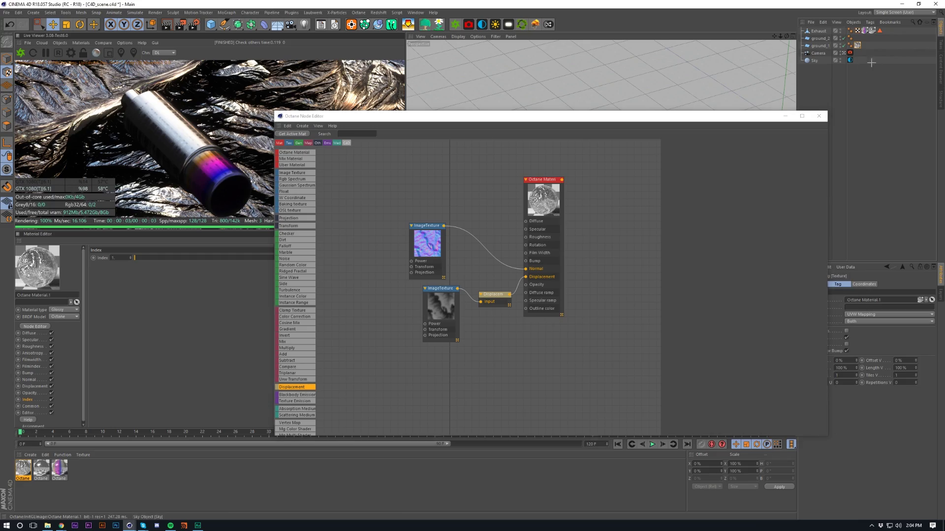
Lower the normal map image's power to about 0.3 and close the node graph.
{"action": "left_click", "coordinate": [844, 61]}
{"action": "left_click", "coordinate": [430, 242]}
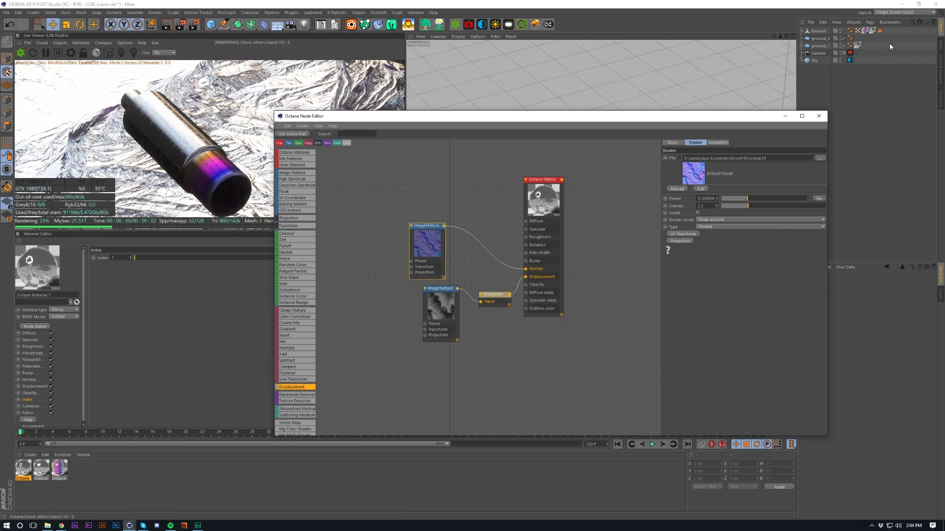
{"action": "left_click", "coordinate": [819, 116]}
Leave the scene camera's view and raise the ground material's displacement amount to about 90 cm.
{"action": "left_click", "coordinate": [843, 53]}
{"action": "right_click_drag", "start_coordinate": [516, 171], "coordinate": [498, 203], "text": "alt"}
{"action": "middle_click_drag", "start_coordinate": [498, 203], "coordinate": [745, 328], "text": "alt"}
{"action": "right_click_drag", "start_coordinate": [641, 256], "coordinate": [669, 222], "text": "alt"}
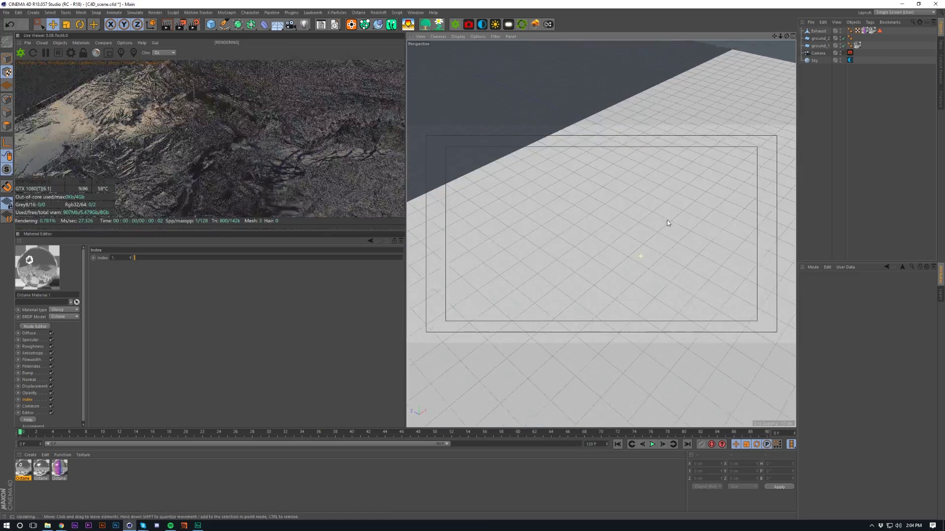
{"action": "middle_click_drag", "start_coordinate": [668, 221], "coordinate": [539, 255], "text": "alt"}
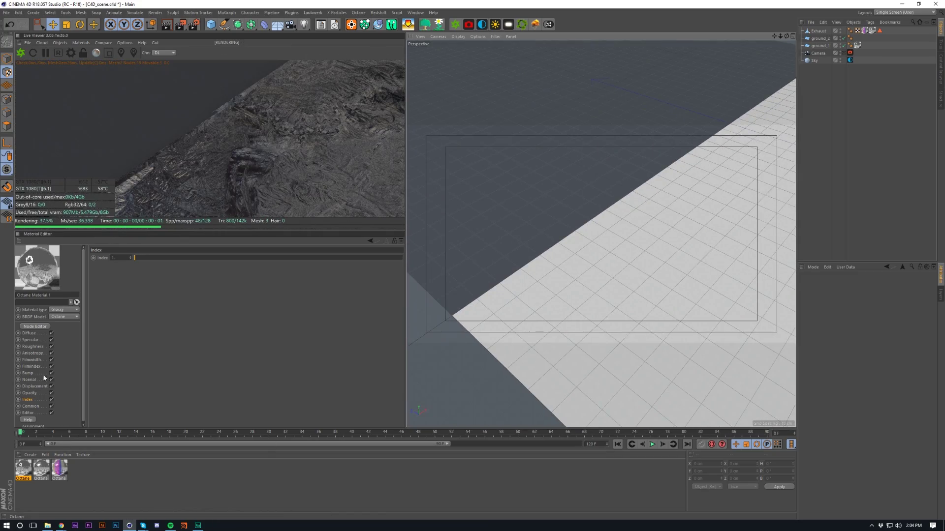
{"action": "left_click", "coordinate": [34, 386]}
{"action": "left_click", "coordinate": [129, 258]}
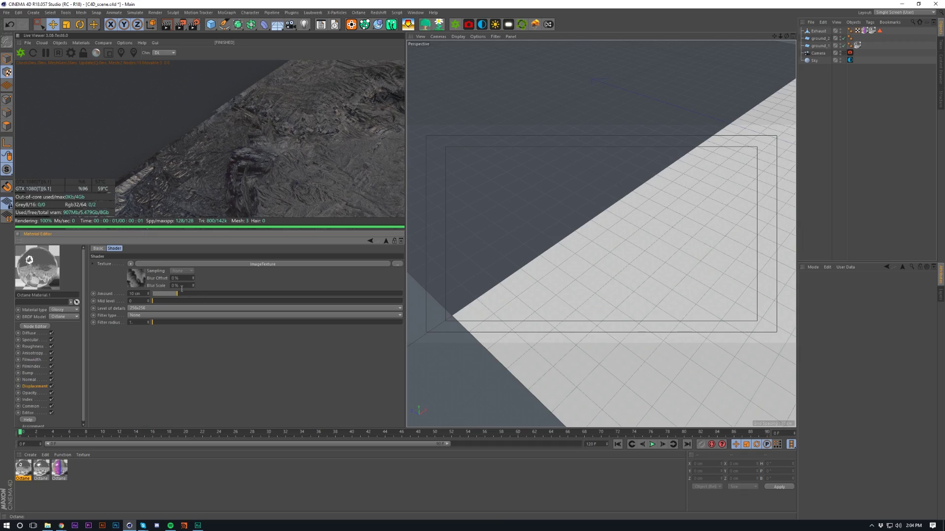
{"action": "left_click_drag", "start_coordinate": [179, 293], "coordinate": [456, 297]}
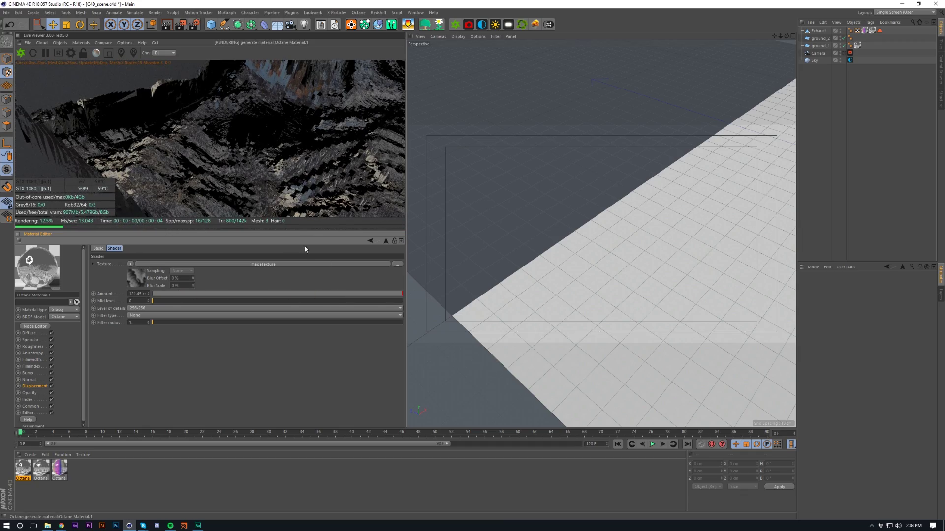
{"action": "left_click_drag", "start_coordinate": [180, 295], "coordinate": [378, 297]}
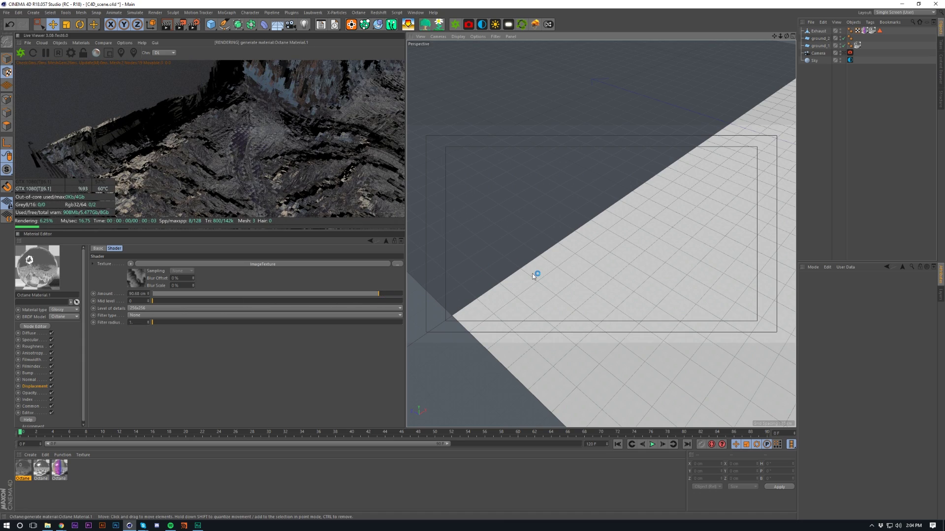
Add a Transform node to the ground material and connect it to both the normal and height image textures.
{"action": "left_click", "coordinate": [43, 327]}
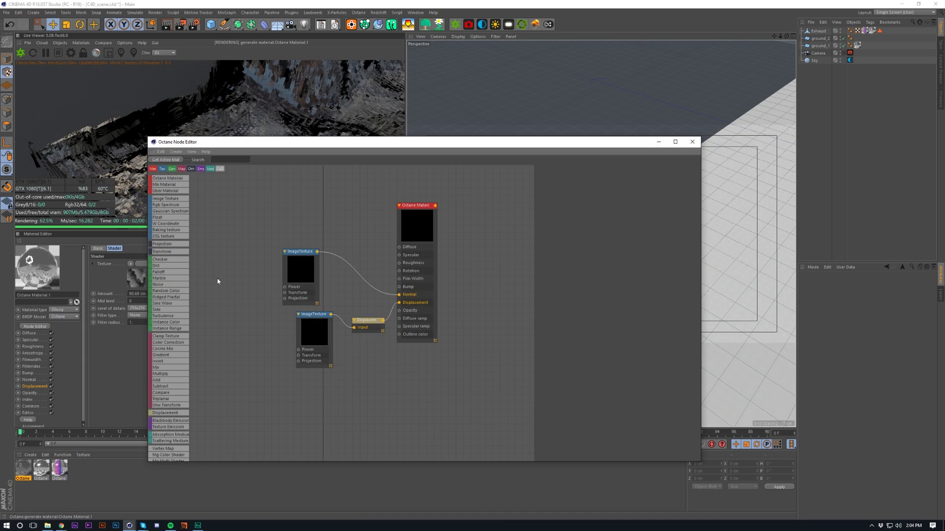
{"action": "left_click_drag", "start_coordinate": [172, 252], "coordinate": [286, 294]}
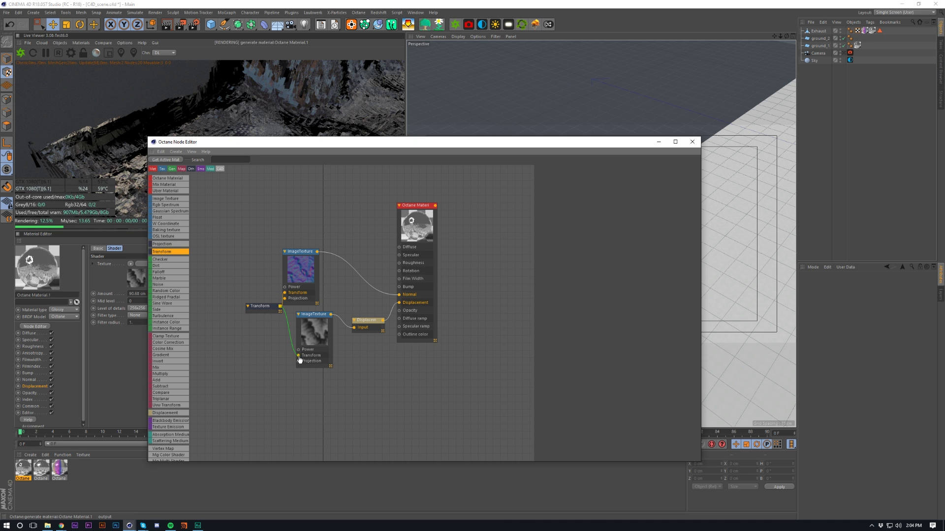
{"action": "left_click_drag", "start_coordinate": [300, 360], "coordinate": [299, 355]}
{"action": "left_click_drag", "start_coordinate": [256, 311], "coordinate": [250, 315]}
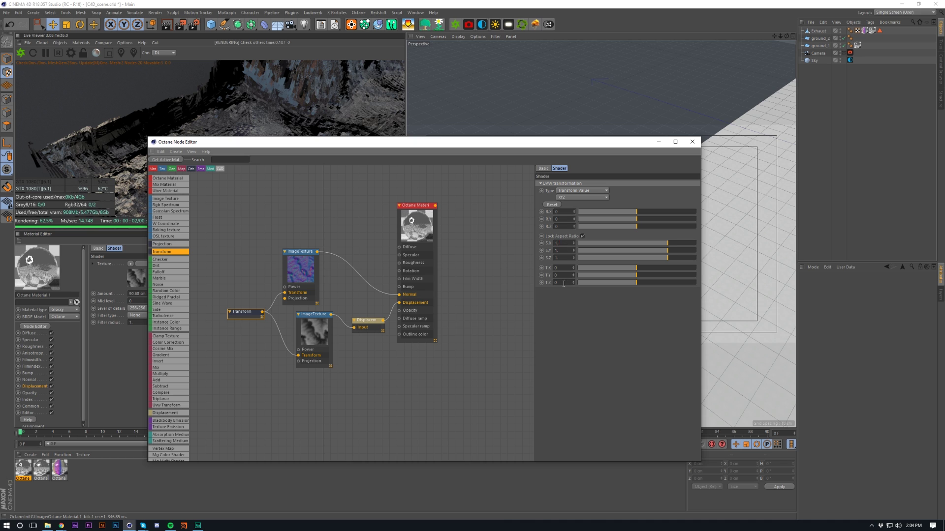
Set the ground Transform node's scale to about 1.02 and the displacement level of detail to 8192x8192, and close the node graph.
{"action": "left_click", "coordinate": [573, 242]}
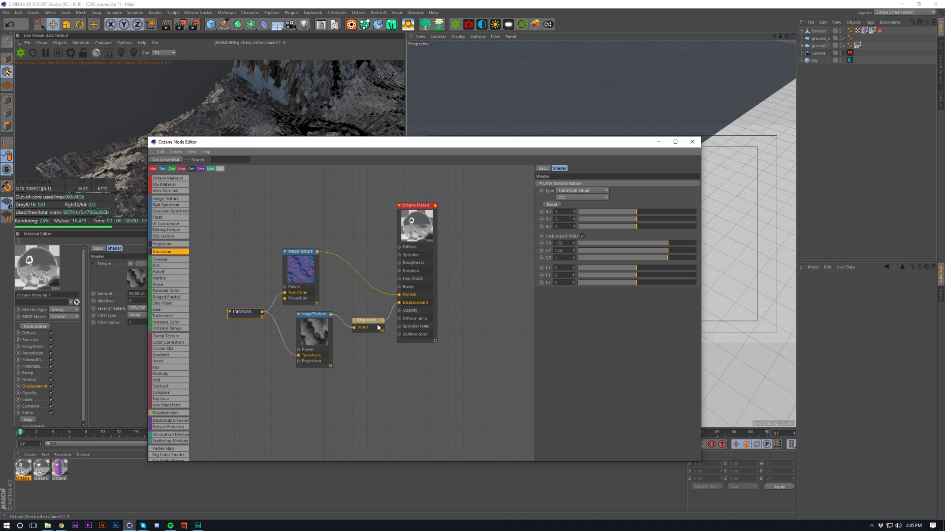
{"action": "left_click", "coordinate": [364, 319]}
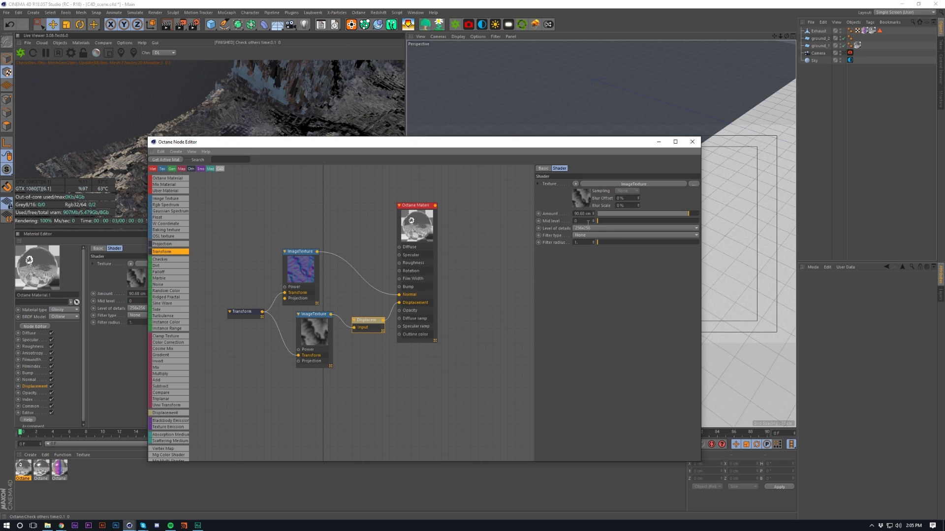
{"action": "scroll", "coordinate": [594, 229], "scroll_direction": "down", "scroll_amount": 4}
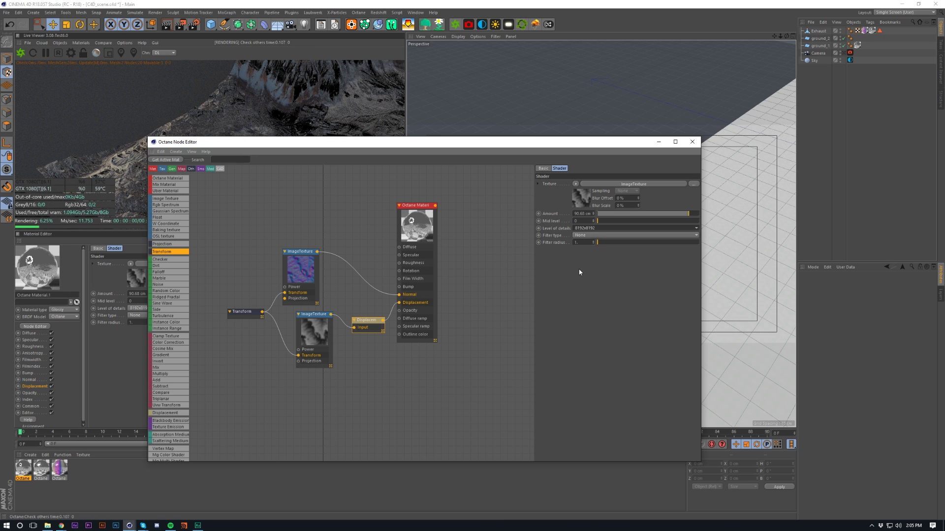
{"action": "key", "text": "Escape"}
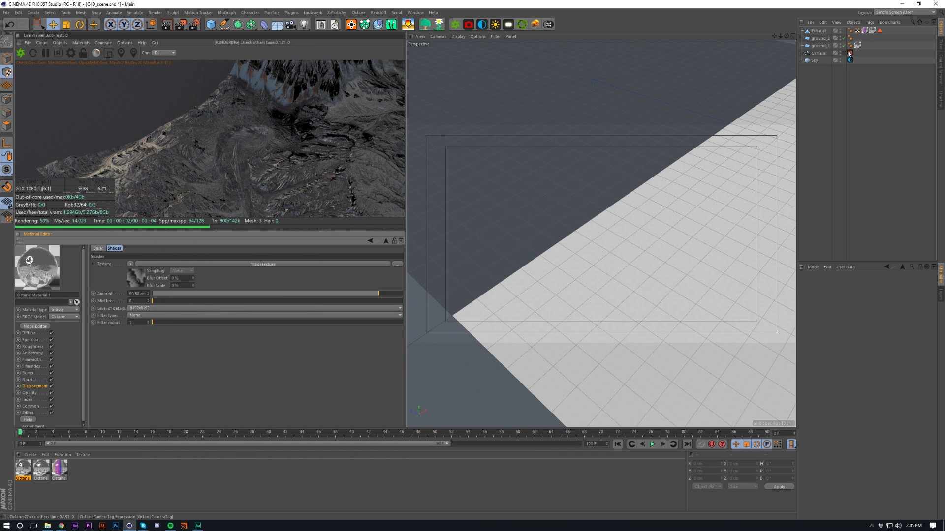
Look through the scene camera and copy the material of ground_1 onto ground_2.
{"action": "left_click", "coordinate": [844, 53]}
{"action": "left_click", "coordinate": [844, 53]}
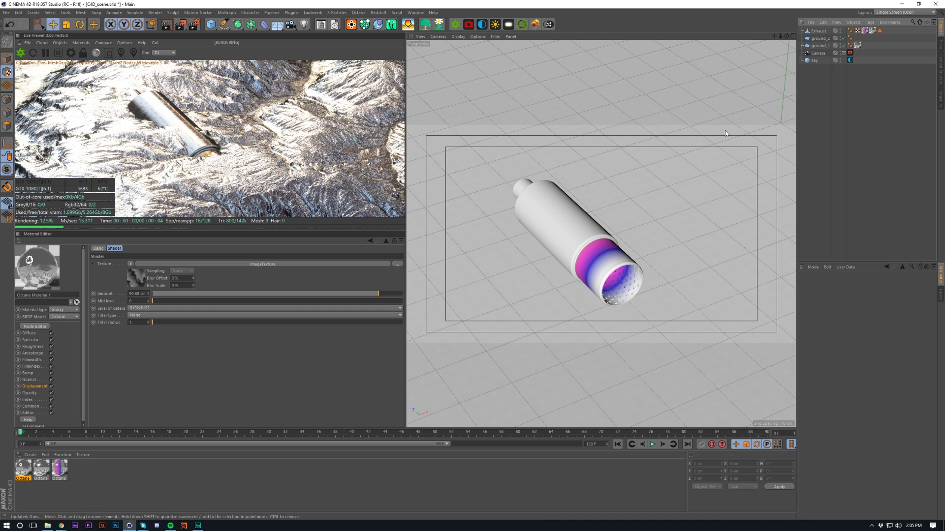
{"action": "left_click", "coordinate": [816, 39]}
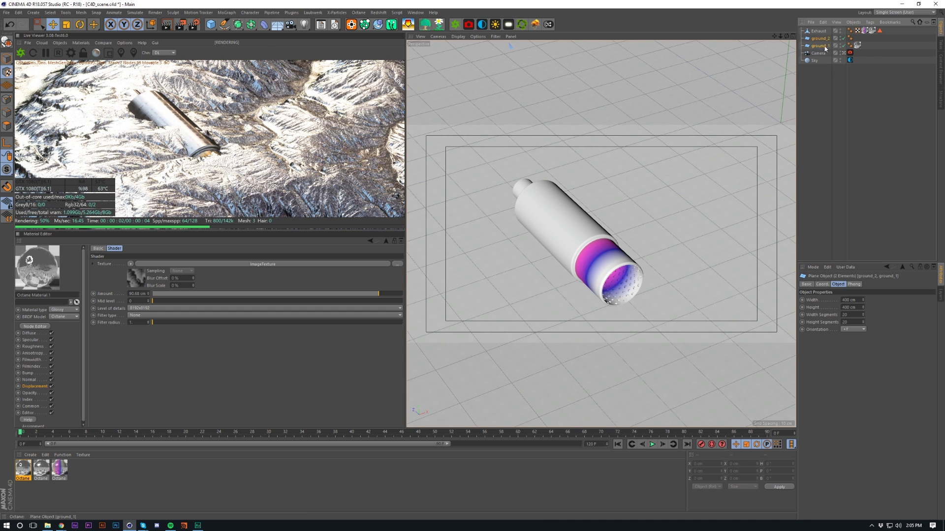
{"action": "left_click", "coordinate": [869, 48]}
{"action": "left_click_drag", "start_coordinate": [857, 46], "coordinate": [858, 39], "text": "ctrl"}
{"action": "left_click", "coordinate": [870, 46]}
Lower both ground planes together to a Y position of about -17 cm.
{"action": "left_click", "coordinate": [817, 40]}
{"action": "left_click", "coordinate": [820, 47], "text": "shift"}
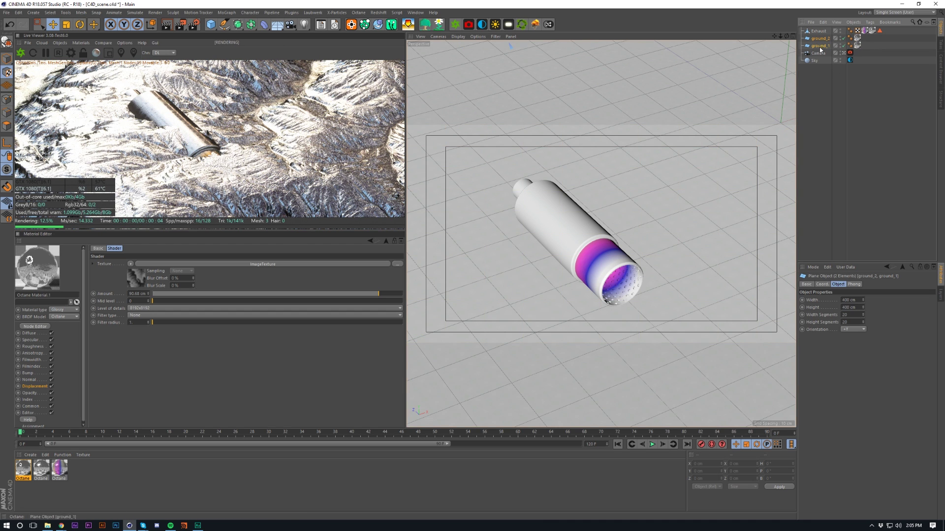
{"action": "left_click", "coordinate": [820, 285]}
{"action": "left_click_drag", "start_coordinate": [838, 309], "coordinate": [839, 309]}
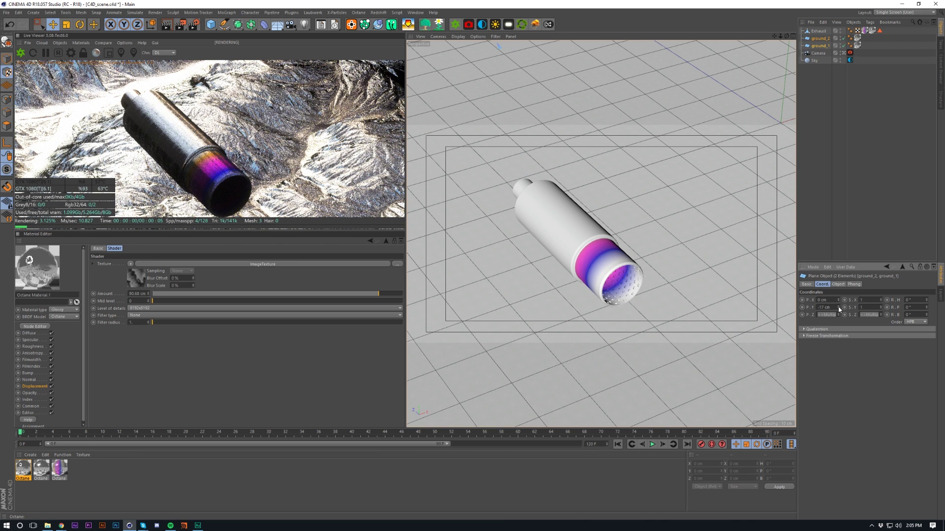
Raise the ground material's film width to about 0.16.
{"action": "left_click", "coordinate": [30, 339]}
{"action": "left_click", "coordinate": [32, 353]}
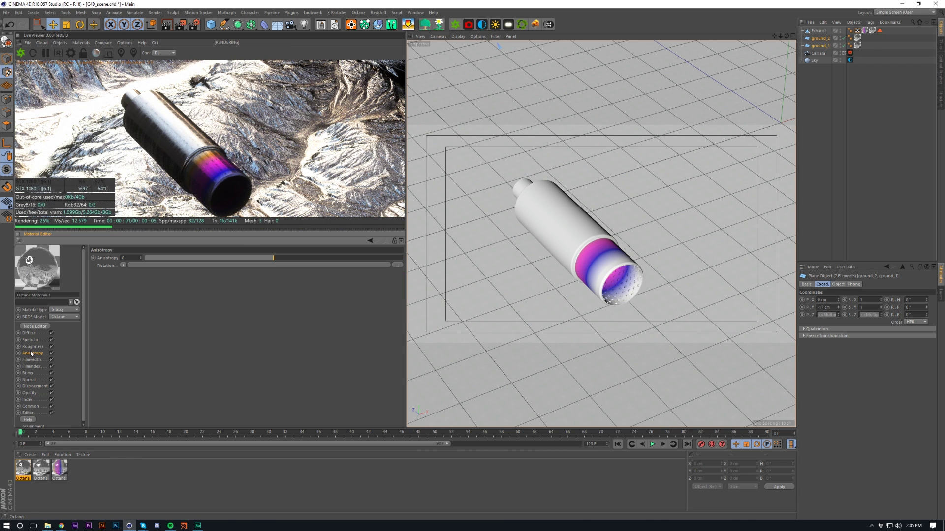
{"action": "left_click_drag", "start_coordinate": [136, 283], "coordinate": [179, 287]}
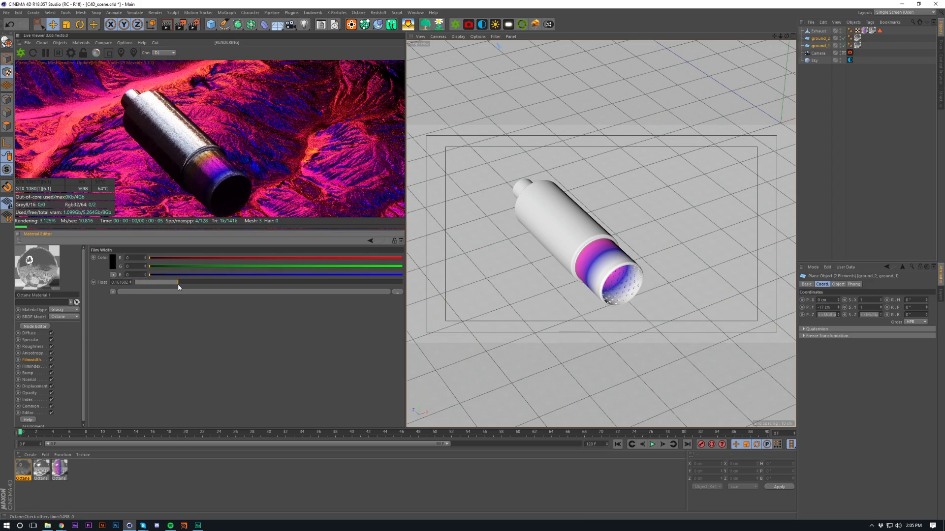
Keep the ground material's diffuse colour black and lower its specular amount to about 0.43.
{"action": "left_click", "coordinate": [29, 334]}
{"action": "left_click", "coordinate": [116, 265]}
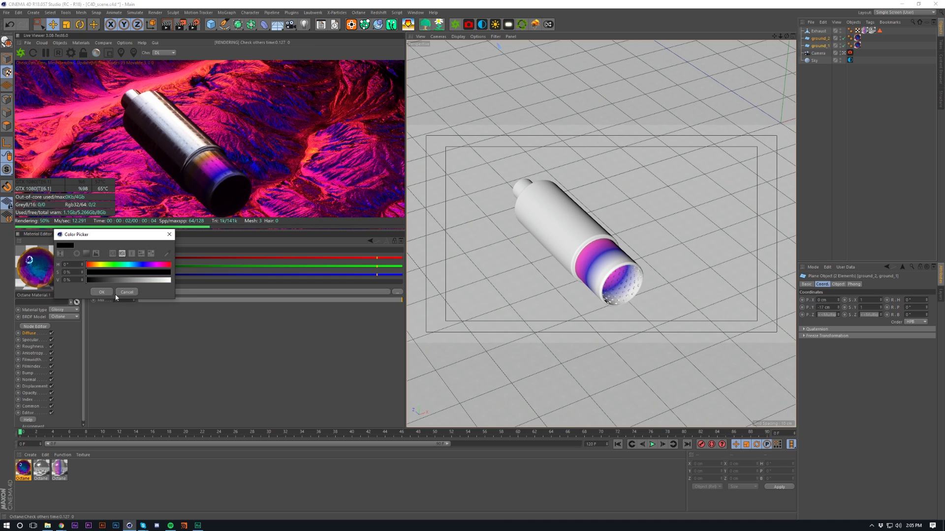
{"action": "left_click", "coordinate": [102, 293]}
{"action": "left_click", "coordinate": [30, 340]}
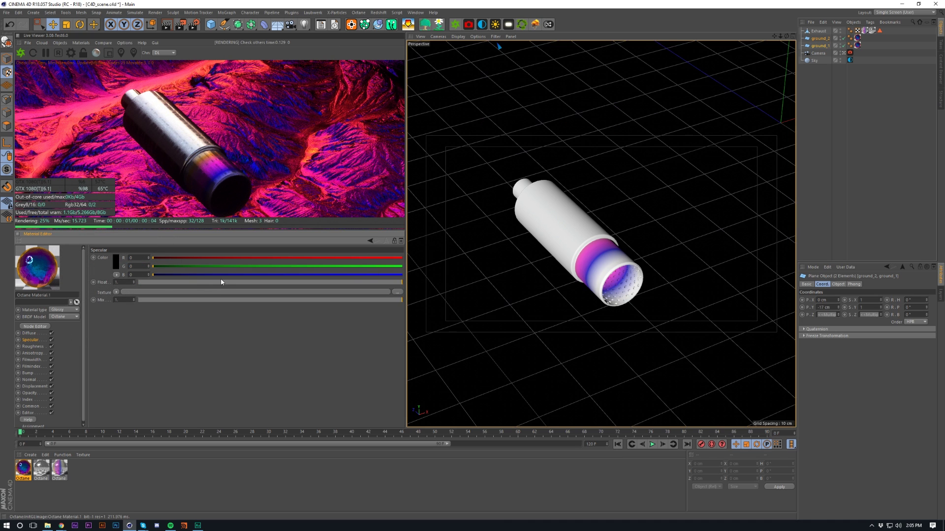
{"action": "left_click", "coordinate": [221, 283]}
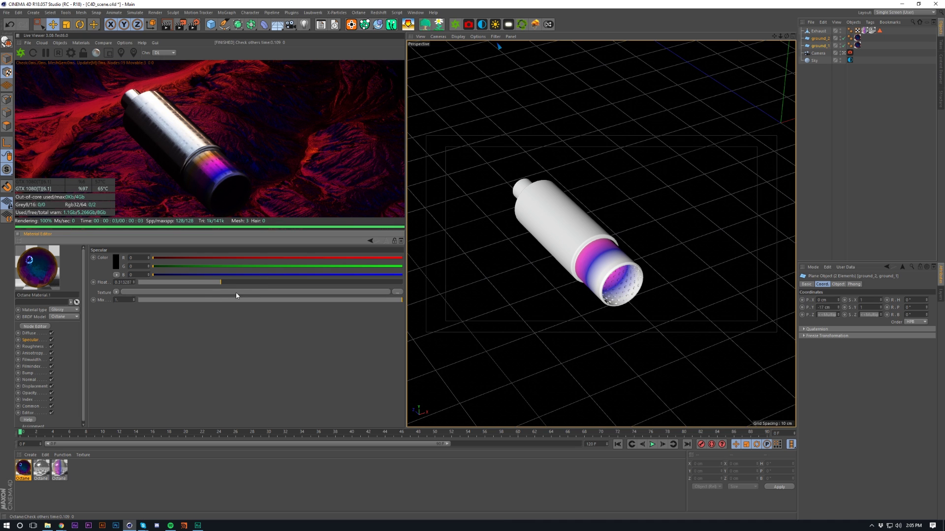
{"action": "left_click_drag", "start_coordinate": [233, 284], "coordinate": [280, 292]}
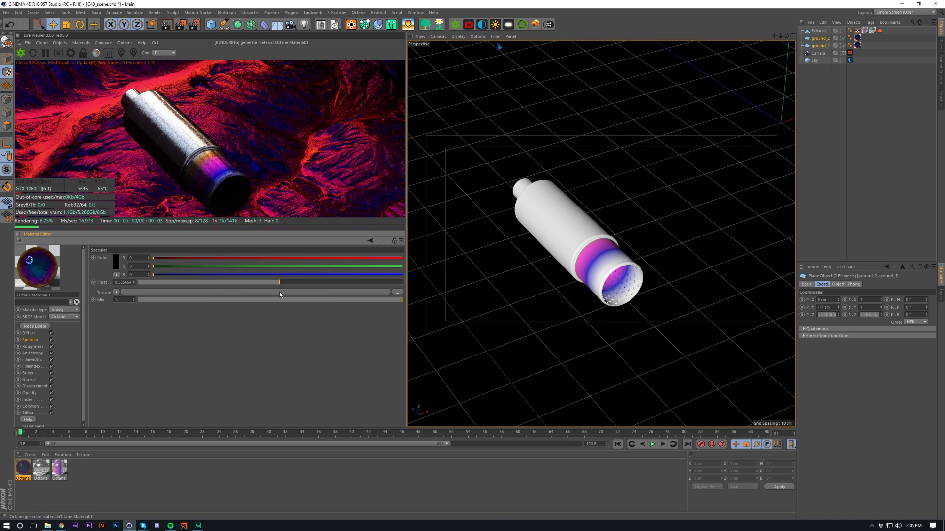
{"action": "left_click", "coordinate": [250, 285]}
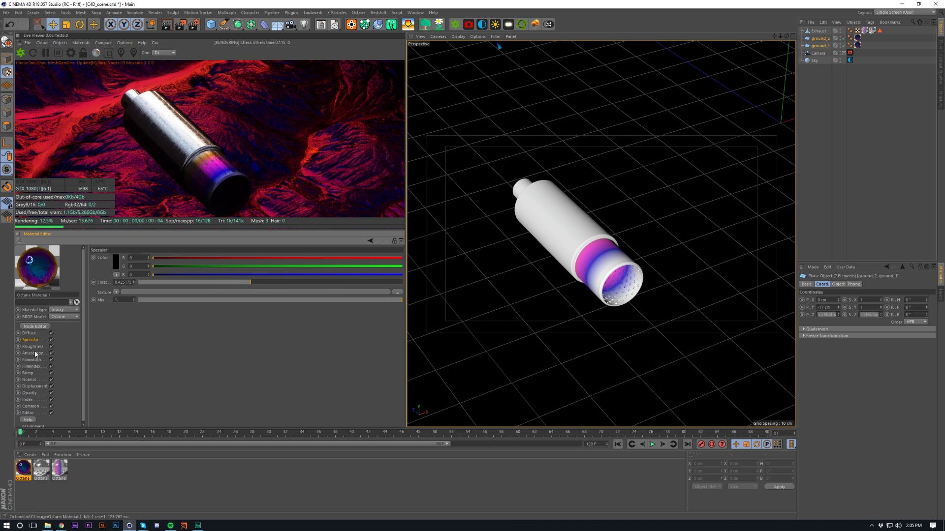
Shorten the scene camera's focal length to about 53 mm and save the scene.
{"action": "left_click", "coordinate": [818, 53]}
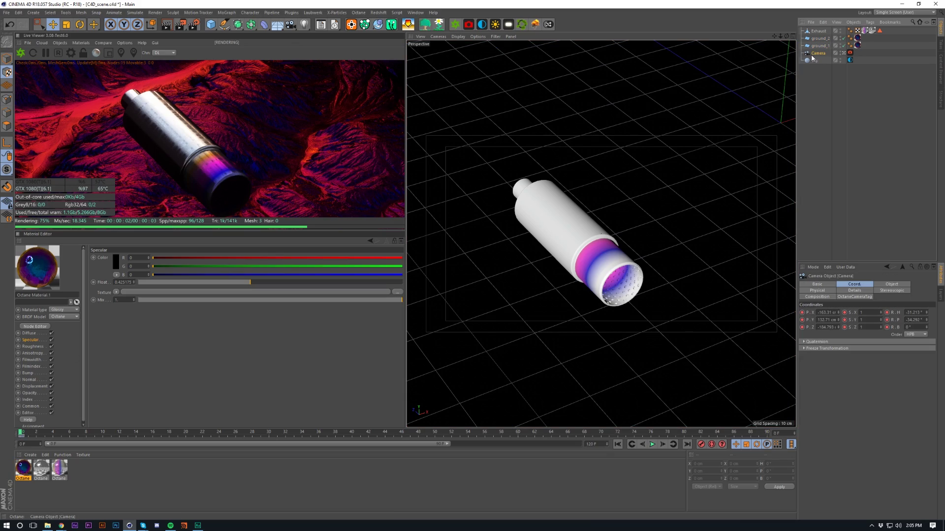
{"action": "left_click", "coordinate": [889, 286]}
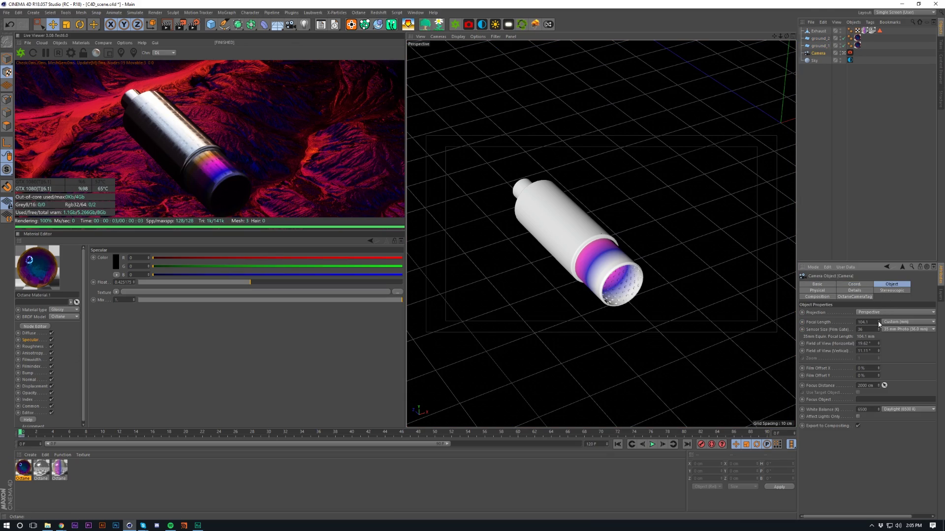
{"action": "left_click_drag", "start_coordinate": [879, 322], "coordinate": [878, 352]}
{"action": "key", "text": "ctrl+s"}
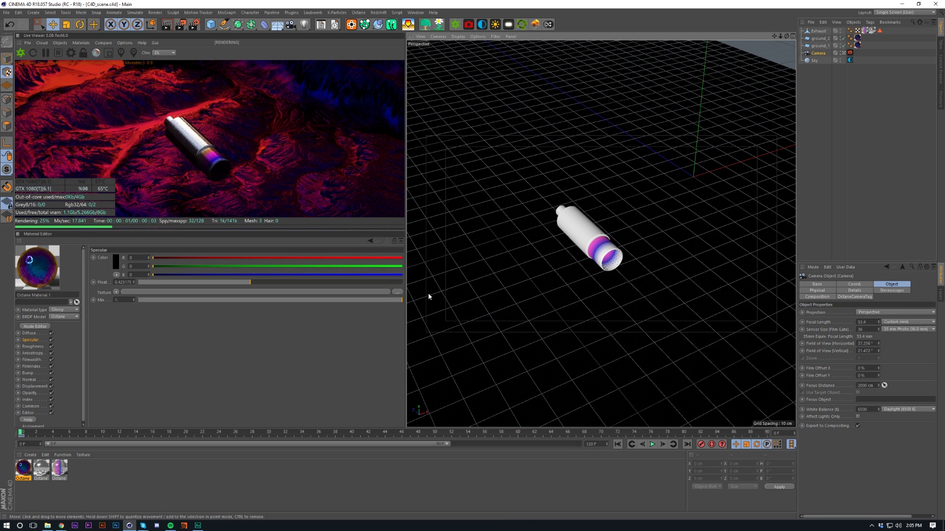
Raise the ground material's film width to about 0.35 and deselect the camera.
{"action": "left_click", "coordinate": [37, 360]}
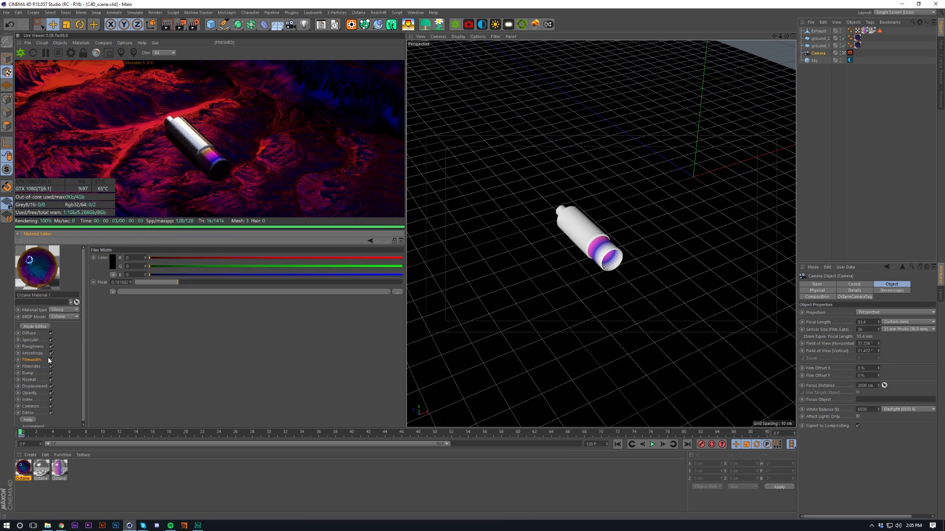
{"action": "left_click_drag", "start_coordinate": [161, 284], "coordinate": [230, 292]}
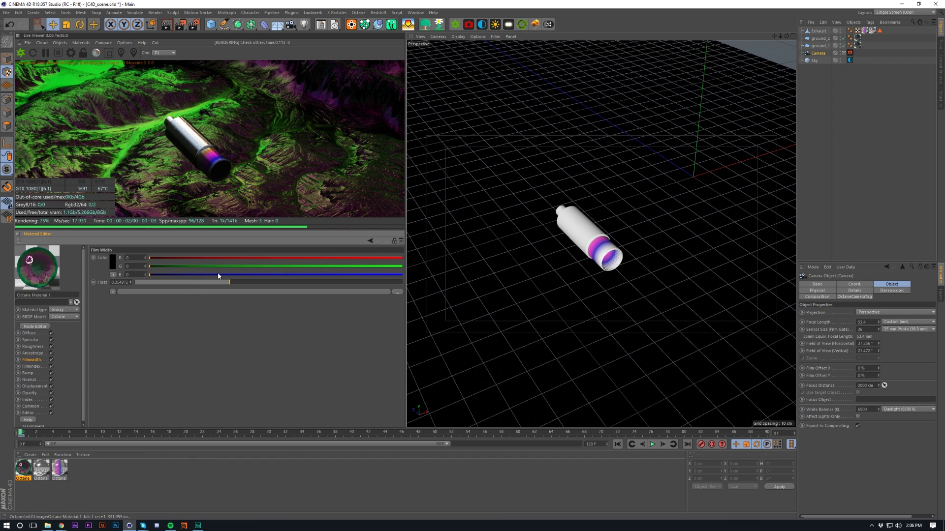
{"action": "left_click", "coordinate": [817, 148]}
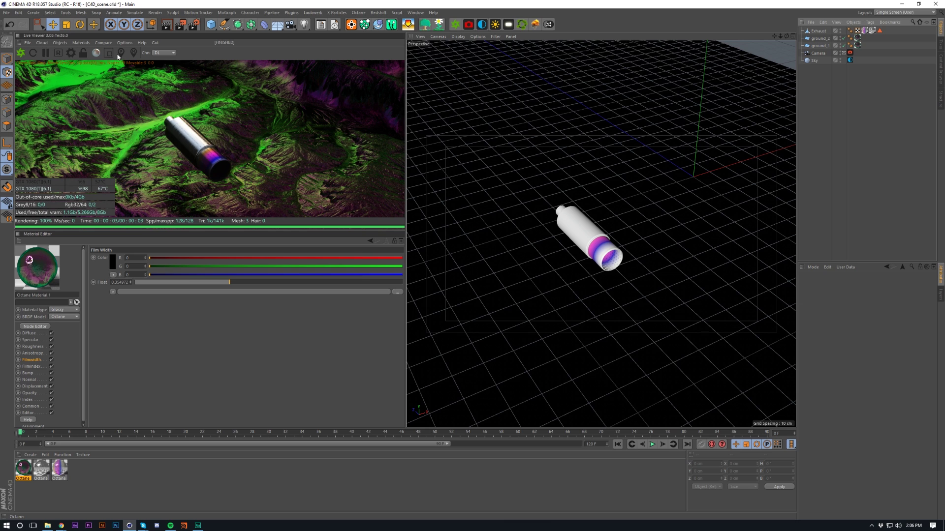
Add an Octane VDB volume to the scene and open the exhaust tutorial folder in File Explorer.
{"action": "left_click", "coordinate": [60, 42]}
{"action": "left_click", "coordinate": [73, 100]}
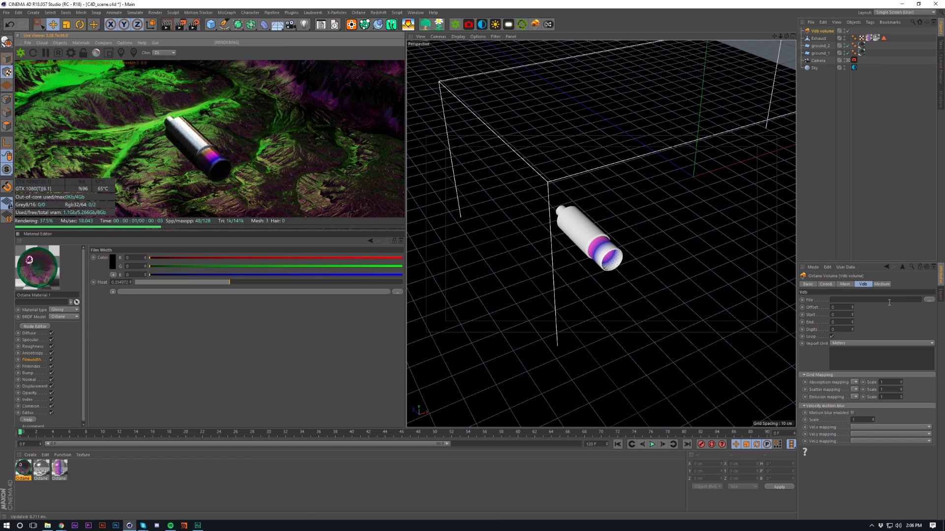
{"action": "mouse_move", "coordinate": [47, 526]}
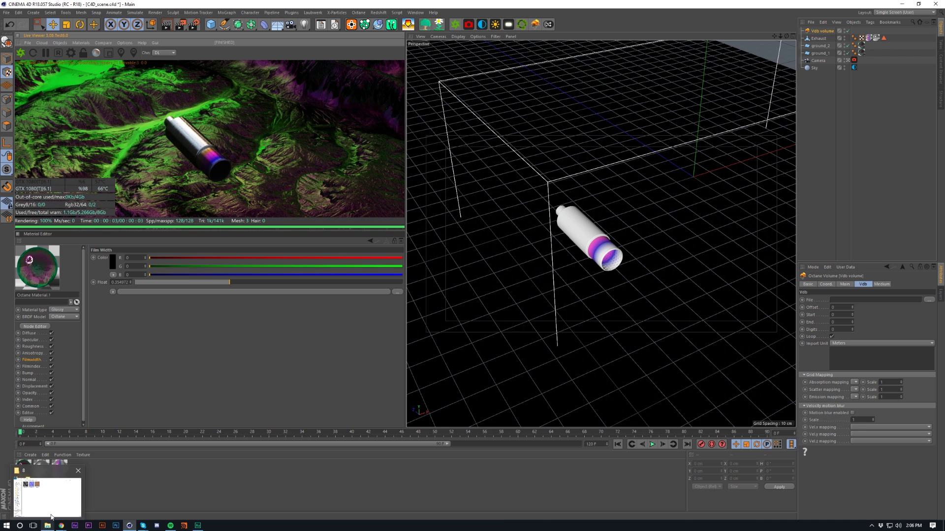
{"action": "left_click", "coordinate": [46, 526]}
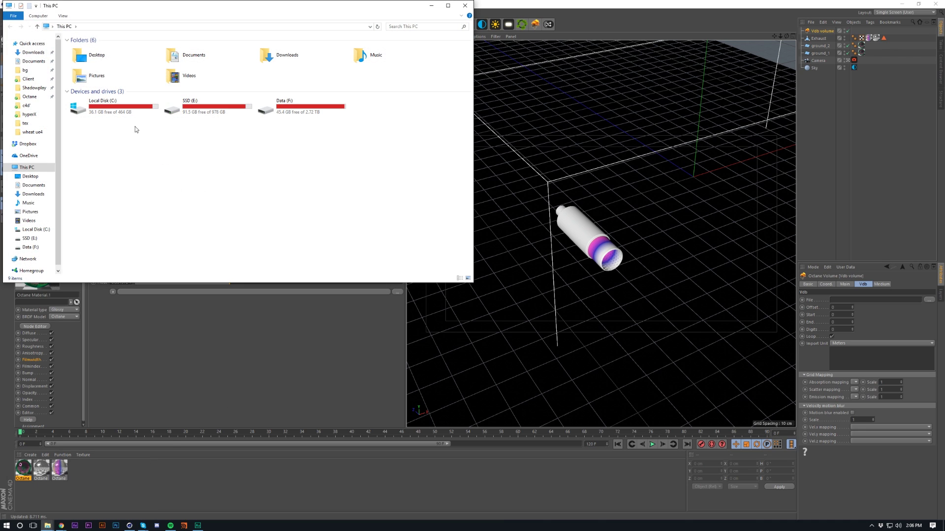
{"action": "double_click", "coordinate": [100, 82]}
{"action": "key", "text": "alt+Right"}
{"action": "key", "text": "alt+Right"}
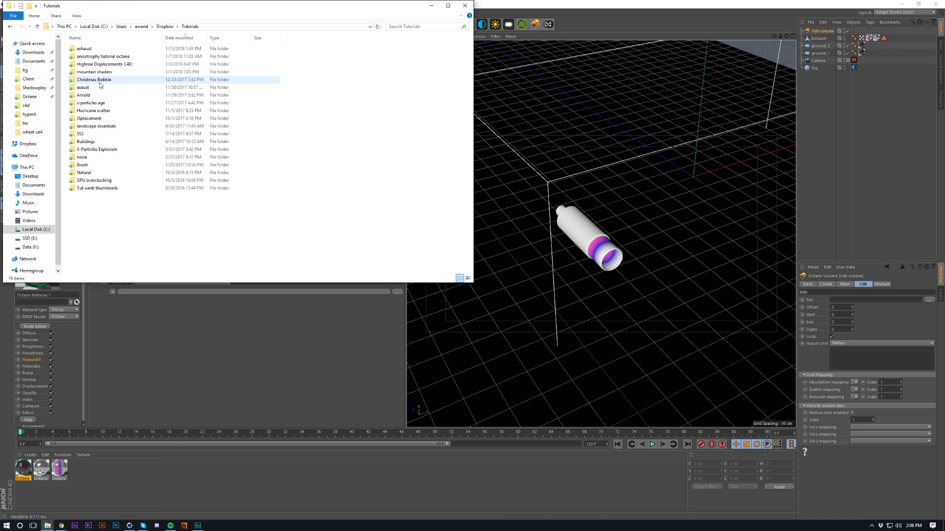
{"action": "key", "text": "alt+Left"}
{"action": "double_click", "coordinate": [93, 50]}
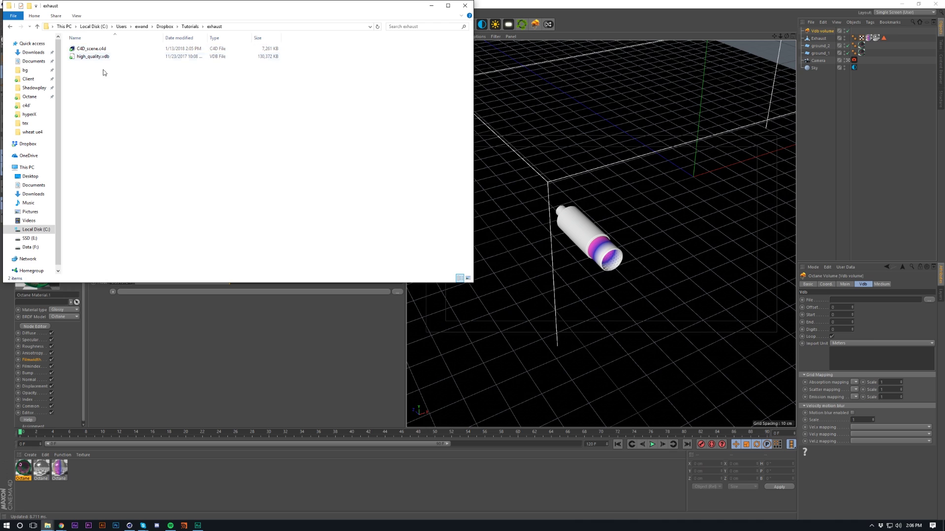
Load high_quality.vdb into the VDB volume and set its import unit to Decimeters.
{"action": "left_click_drag", "start_coordinate": [94, 60], "coordinate": [853, 279]}
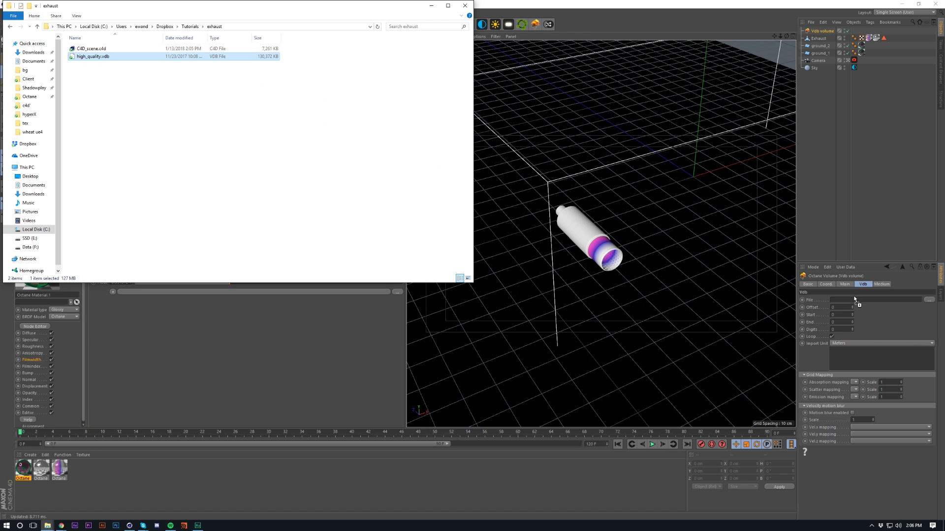
{"action": "left_click", "coordinate": [864, 326]}
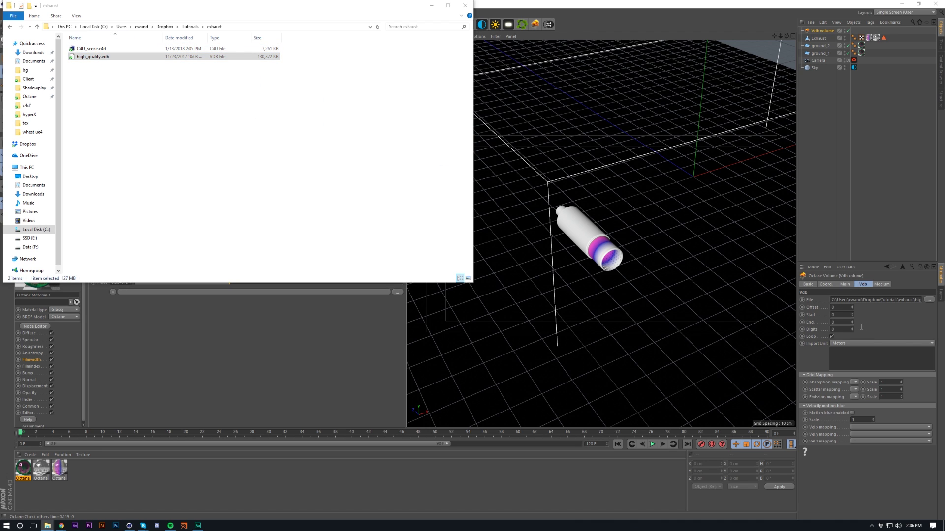
{"action": "left_click", "coordinate": [847, 229]}
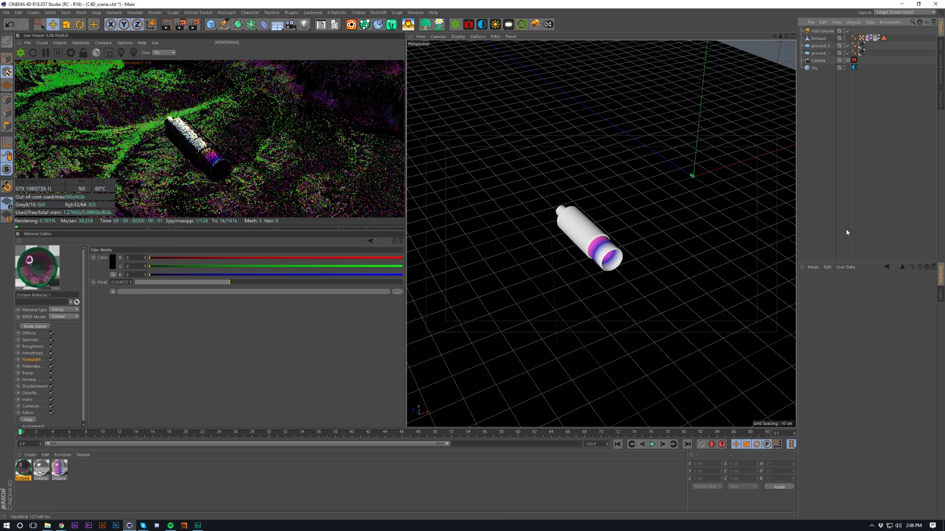
{"action": "left_click", "coordinate": [818, 31]}
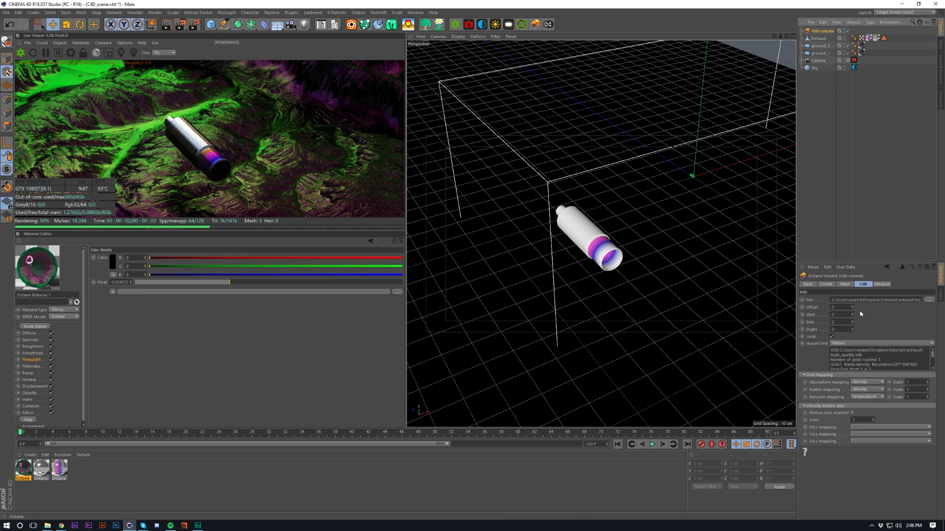
{"action": "scroll", "coordinate": [842, 346], "scroll_direction": "down", "scroll_amount": 1}
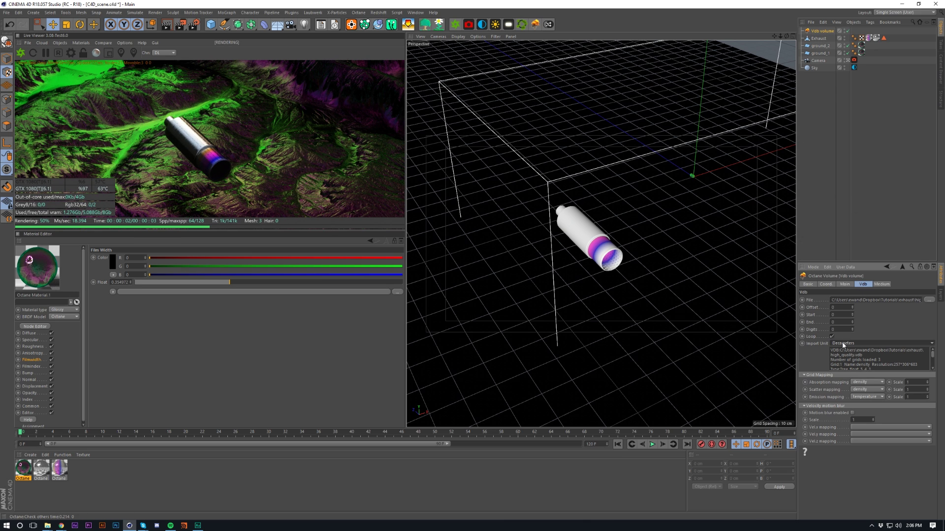
Rotate the VDB volume to a heading of -180° and move it to the exhaust's tinted end, at about X -72 cm and Z -34 cm.
{"action": "key", "text": "r"}
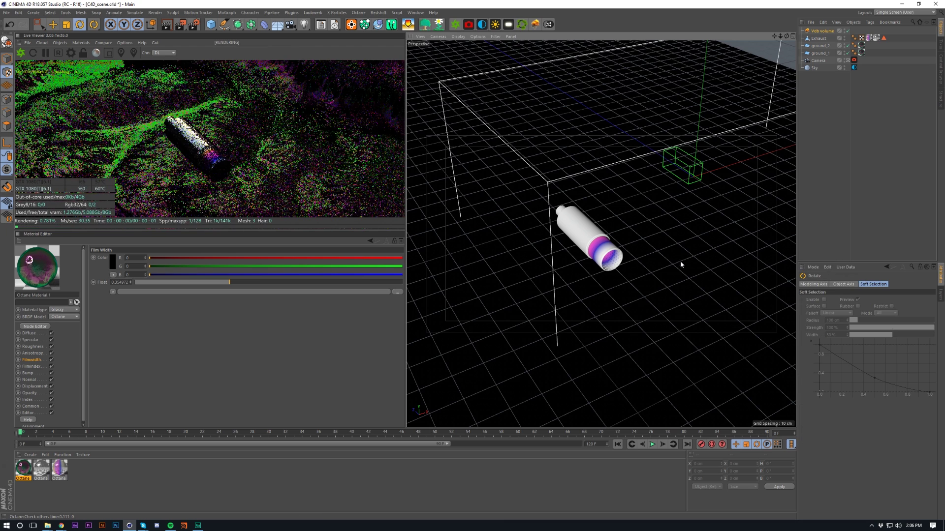
{"action": "right_click", "coordinate": [679, 261]}
{"action": "left_click", "coordinate": [860, 159]}
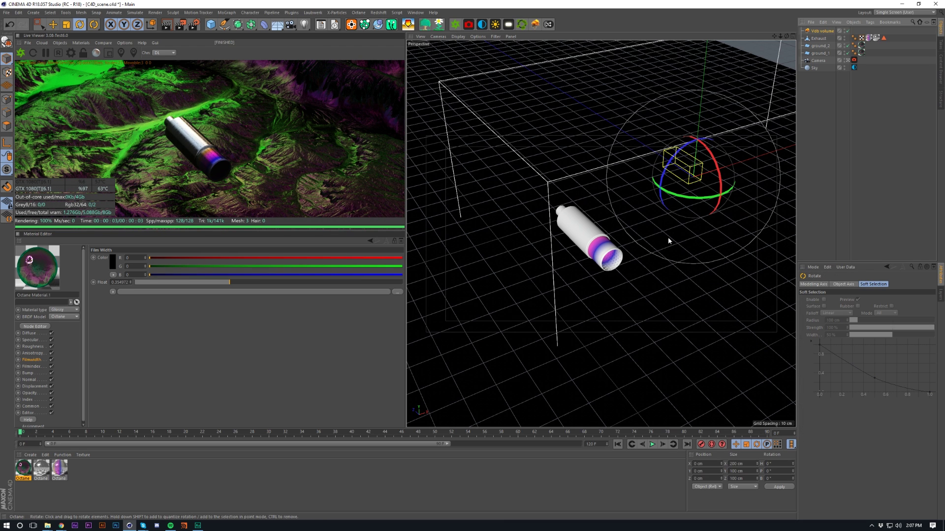
{"action": "key", "text": "e"}
{"action": "left_click_drag", "start_coordinate": [733, 152], "coordinate": [628, 209]}
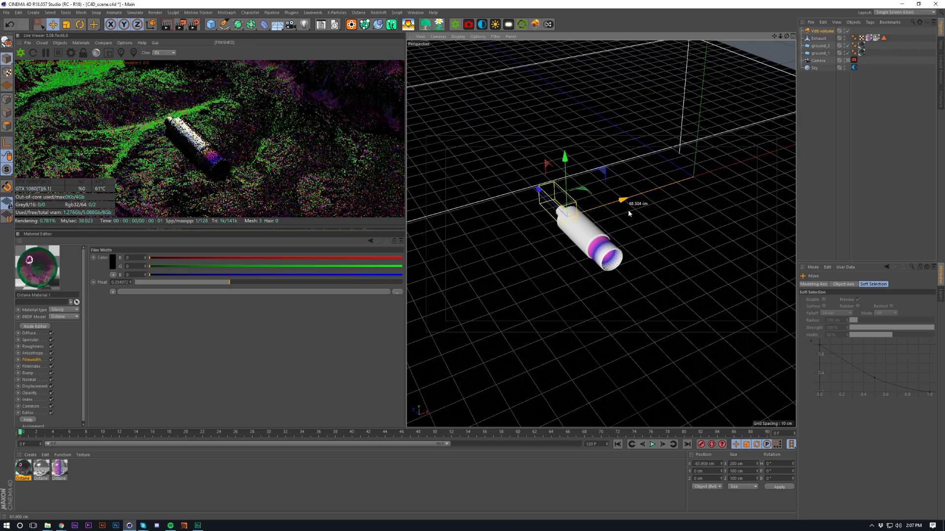
{"action": "key", "text": "r"}
{"action": "left_click_drag", "start_coordinate": [557, 244], "coordinate": [542, 74]}
{"action": "key", "text": "e"}
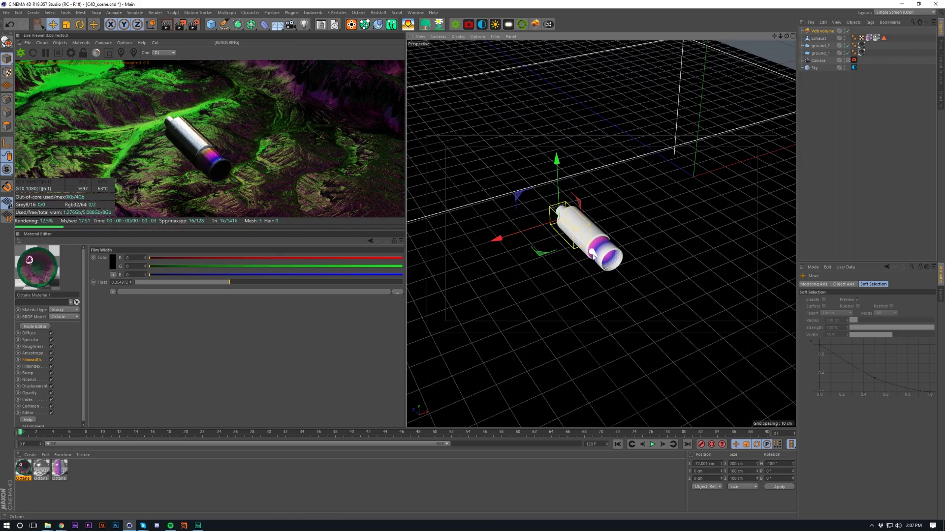
{"action": "left_click_drag", "start_coordinate": [590, 242], "coordinate": [634, 274]}
Set the VDB volume's import unit to Hectometers.
{"action": "left_click", "coordinate": [824, 31]}
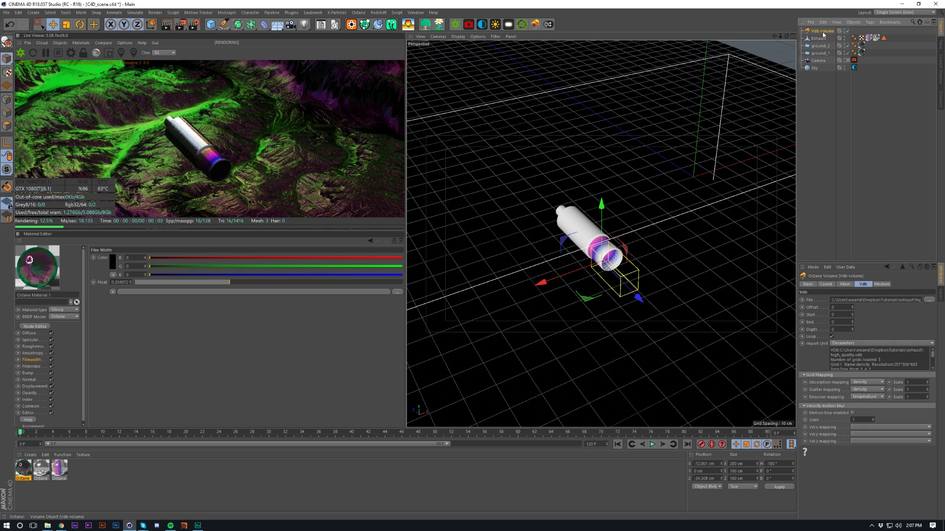
{"action": "scroll", "coordinate": [858, 346], "scroll_direction": "down", "scroll_amount": 1}
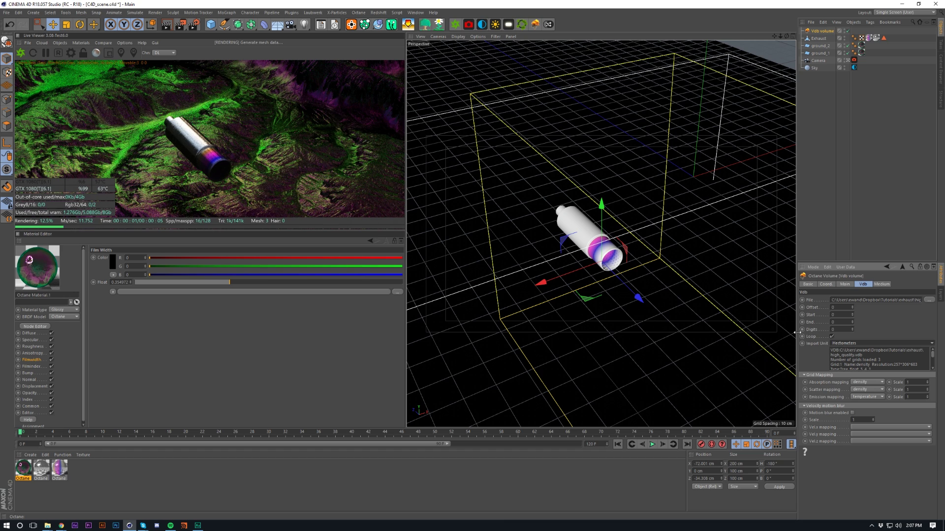
In the VDB volume's medium, raise the density to 10000 and reduce the volume step length to about 0.032.
{"action": "left_click", "coordinate": [881, 284]}
{"action": "left_click", "coordinate": [846, 310]}
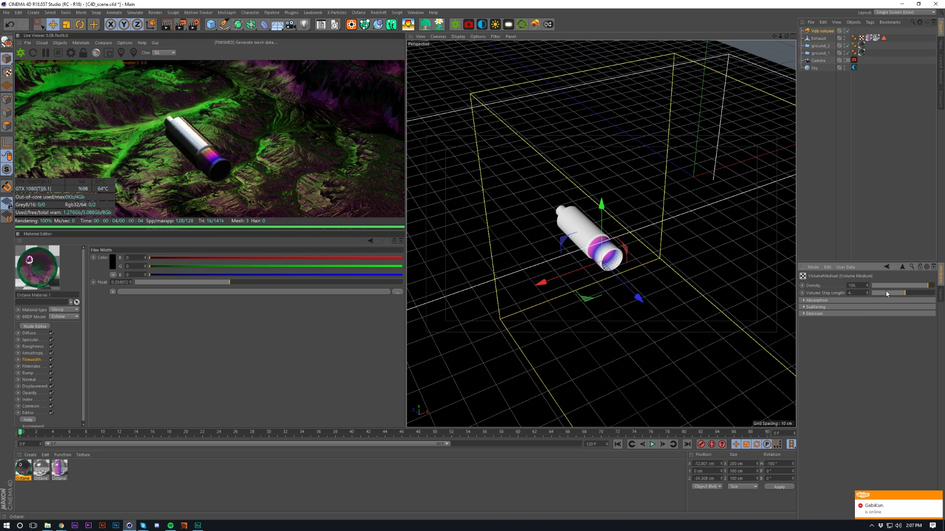
{"action": "left_click_drag", "start_coordinate": [917, 286], "coordinate": [934, 287]}
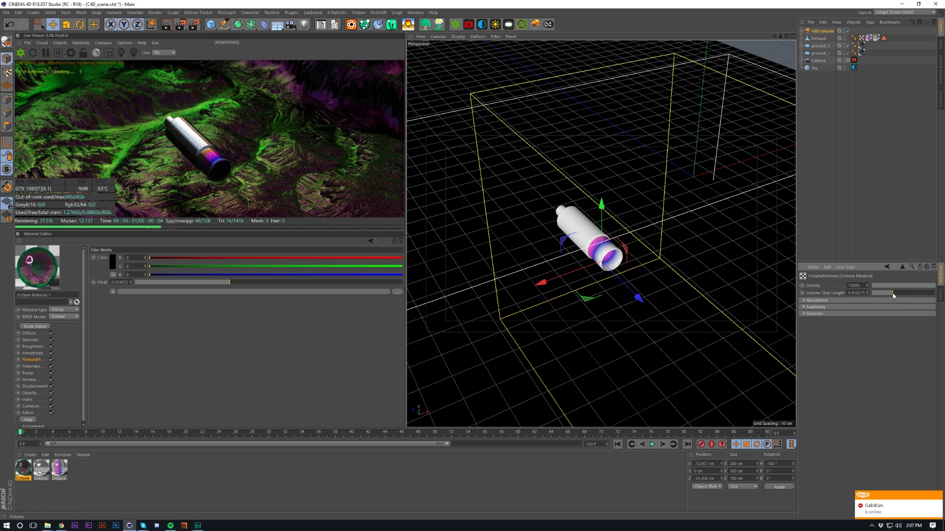
{"action": "left_click", "coordinate": [892, 293]}
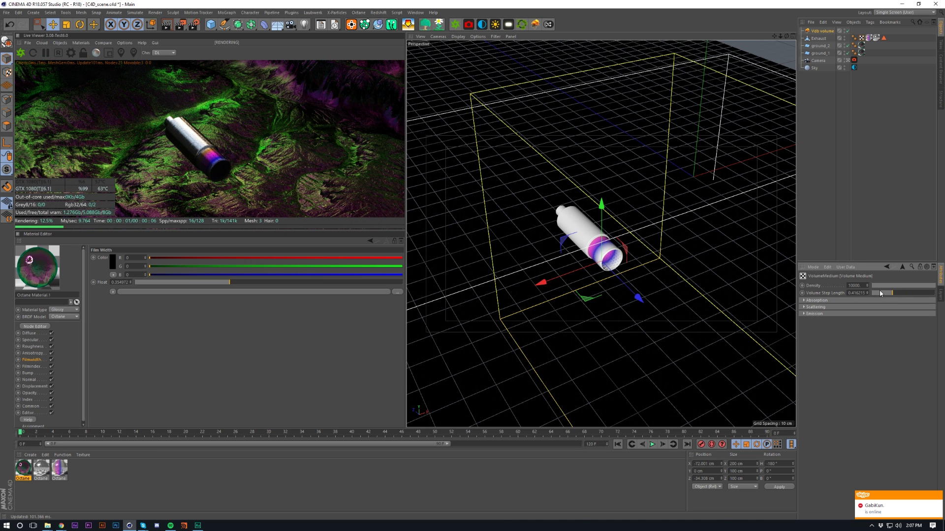
{"action": "left_click_drag", "start_coordinate": [891, 294], "coordinate": [880, 293]}
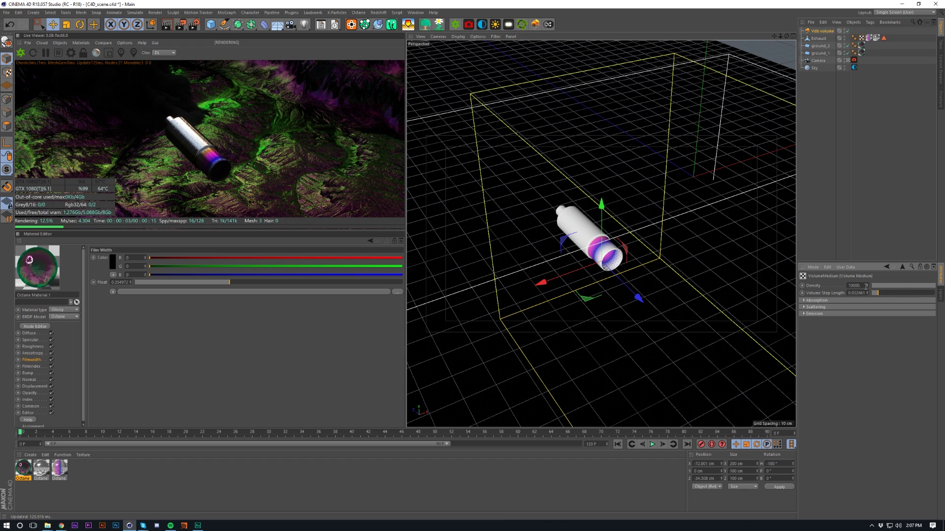
Replace the volume medium's absorption RgbSpectrum with an Octane FloatTexture.
{"action": "left_click", "coordinate": [828, 301]}
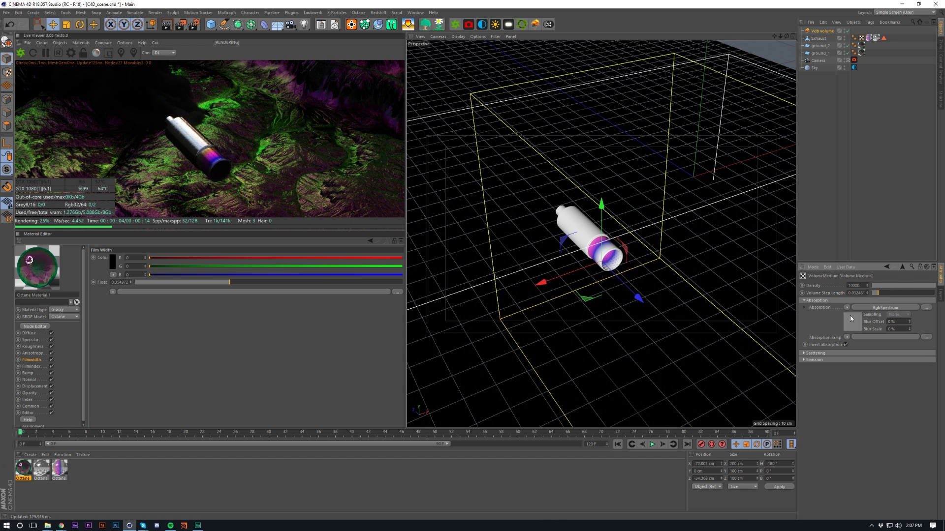
{"action": "left_click", "coordinate": [847, 308]}
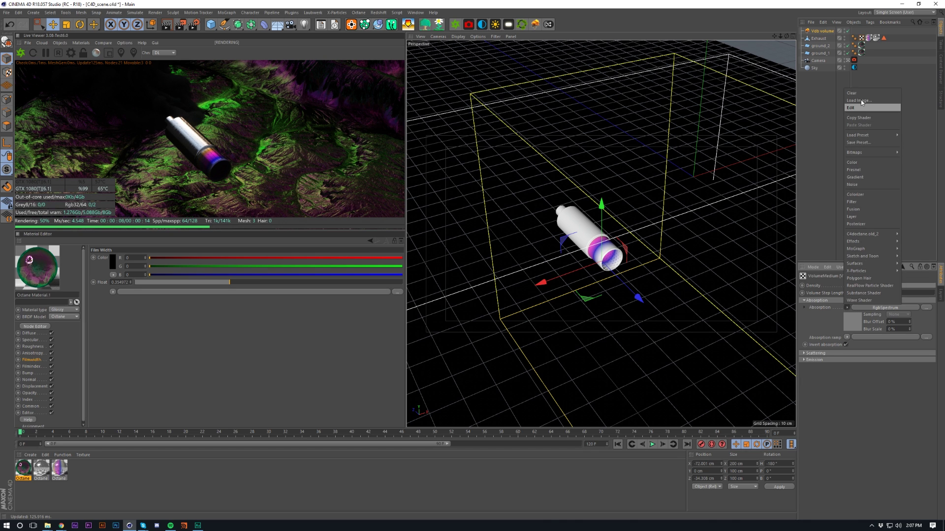
{"action": "left_click", "coordinate": [852, 93]}
{"action": "left_click", "coordinate": [846, 308]}
{"action": "mouse_move", "coordinate": [879, 448]}
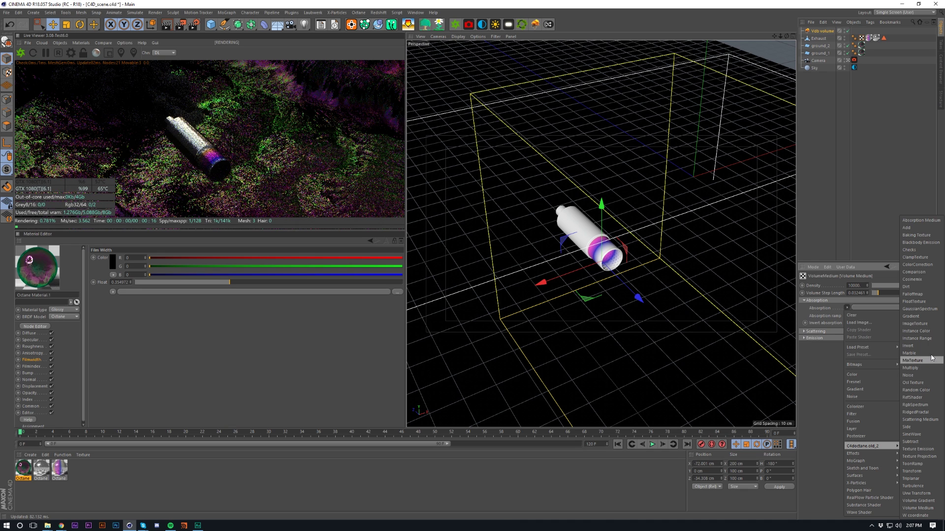
{"action": "left_click", "coordinate": [912, 302]}
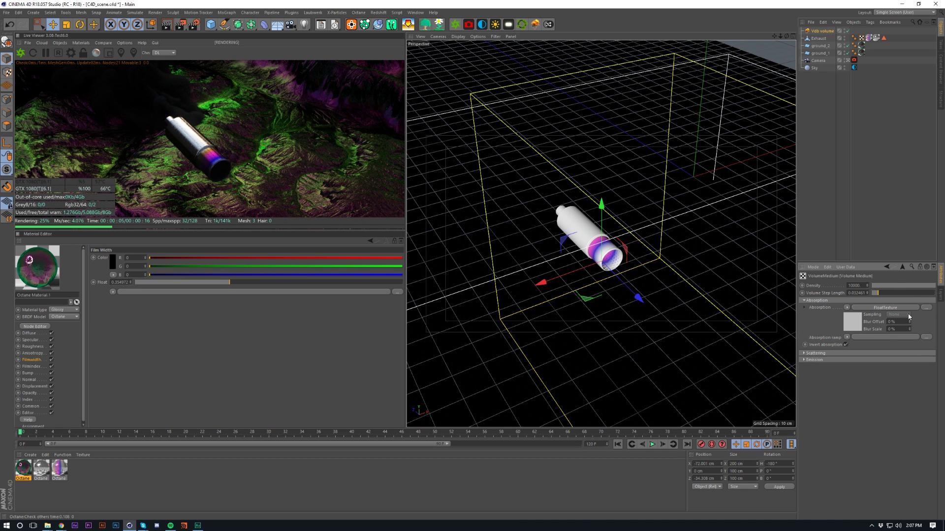
Copy the absorption FloatTexture and paste it into the volume medium's scattering channel, replacing the RgbSpectrum.
{"action": "left_click", "coordinate": [804, 308]}
{"action": "left_click", "coordinate": [804, 377]}
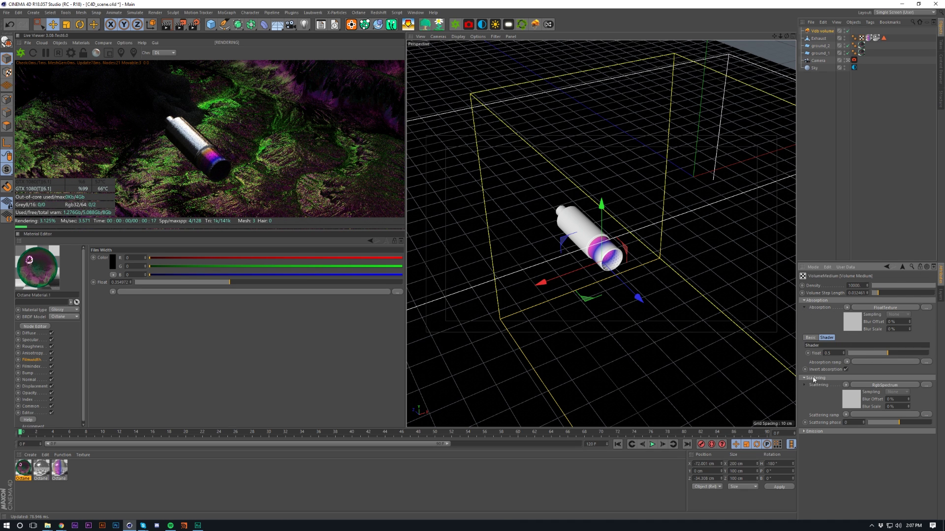
{"action": "left_click", "coordinate": [847, 307]}
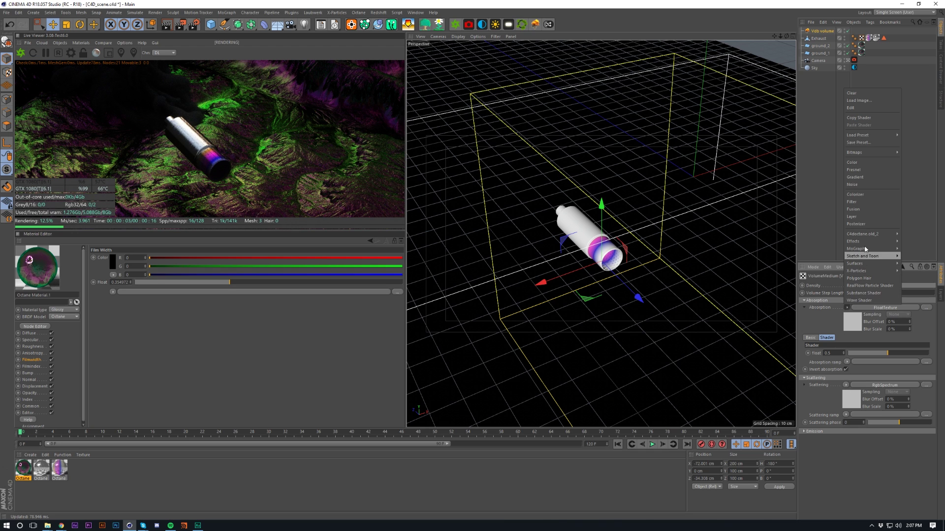
{"action": "left_click", "coordinate": [869, 116]}
{"action": "left_click", "coordinate": [848, 386]}
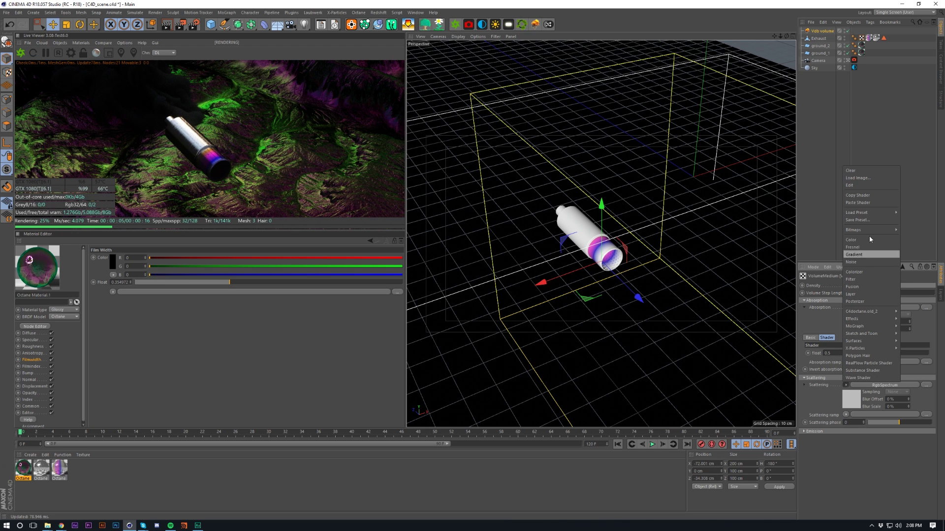
{"action": "left_click", "coordinate": [859, 203]}
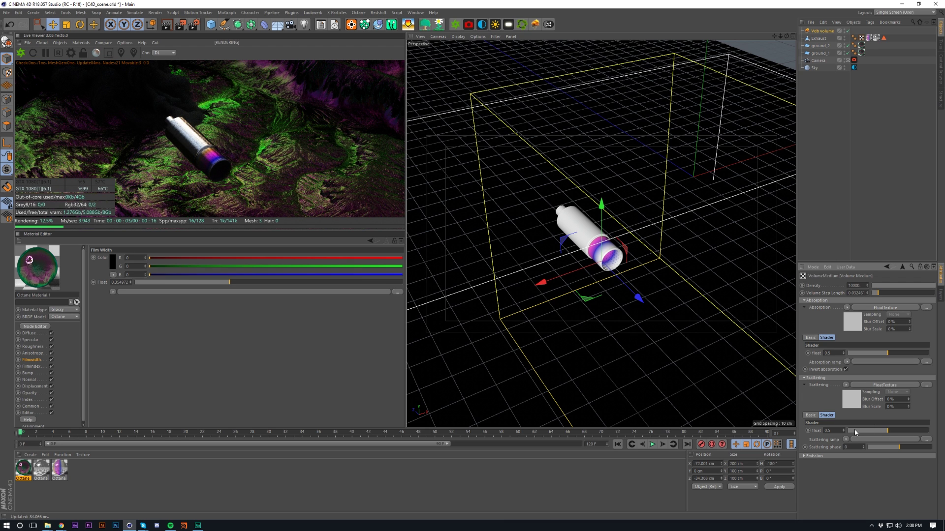
Lower the scattering float to about 0.078 and raise the absorption float to about 1.05.
{"action": "left_click", "coordinate": [855, 431]}
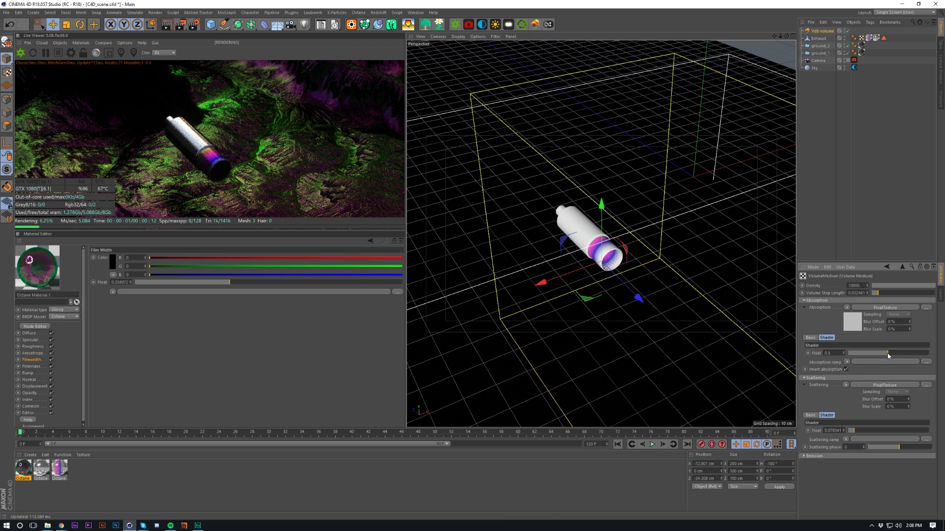
{"action": "left_click", "coordinate": [927, 354]}
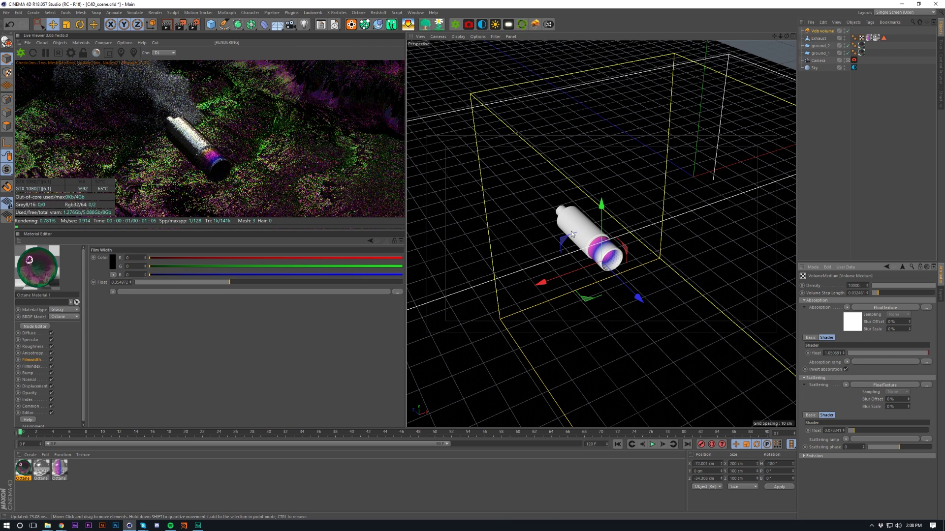
Turn the VDB volume to a heading of -360° and raise it to about Y 22 cm.
{"action": "key", "text": "r"}
{"action": "left_click_drag", "start_coordinate": [605, 289], "coordinate": [584, 143]}
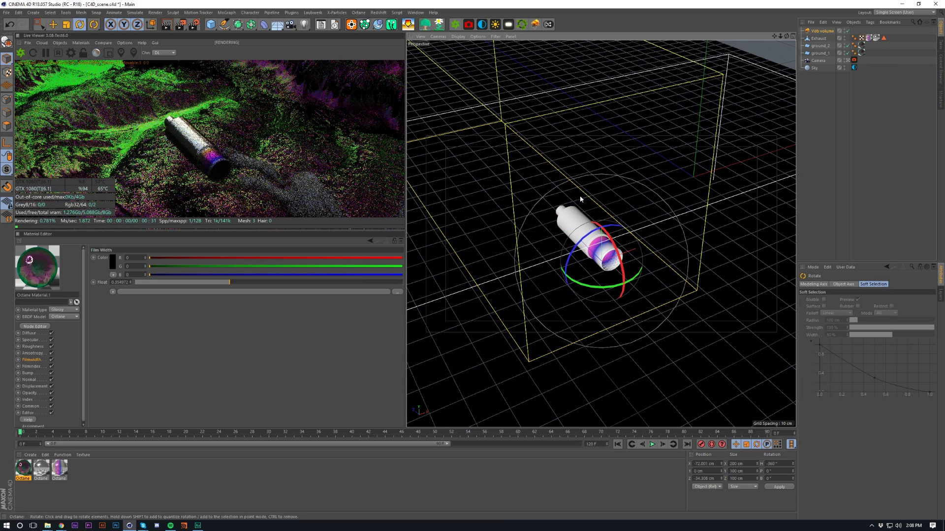
{"action": "key", "text": "e"}
{"action": "left_click_drag", "start_coordinate": [600, 207], "coordinate": [602, 154]}
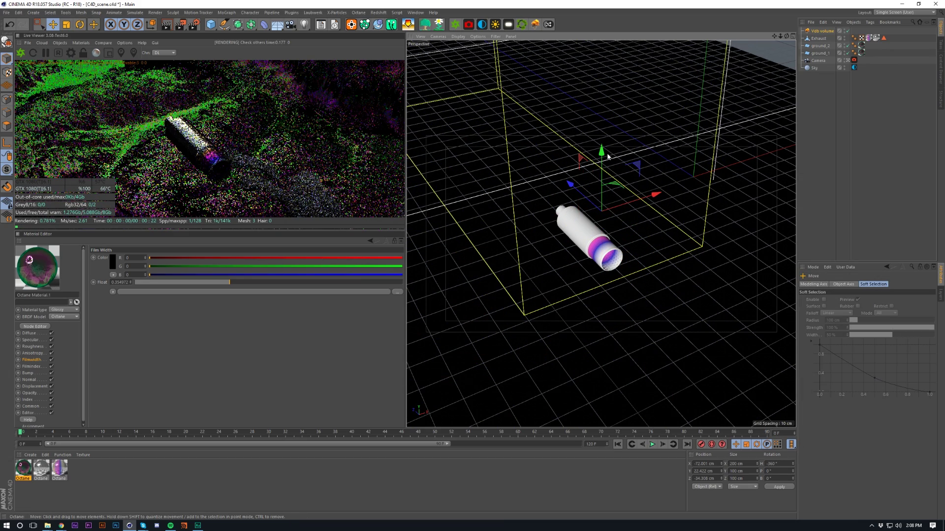
Scale the VDB volume to 0.5 on all three axes.
{"action": "left_click", "coordinate": [821, 30]}
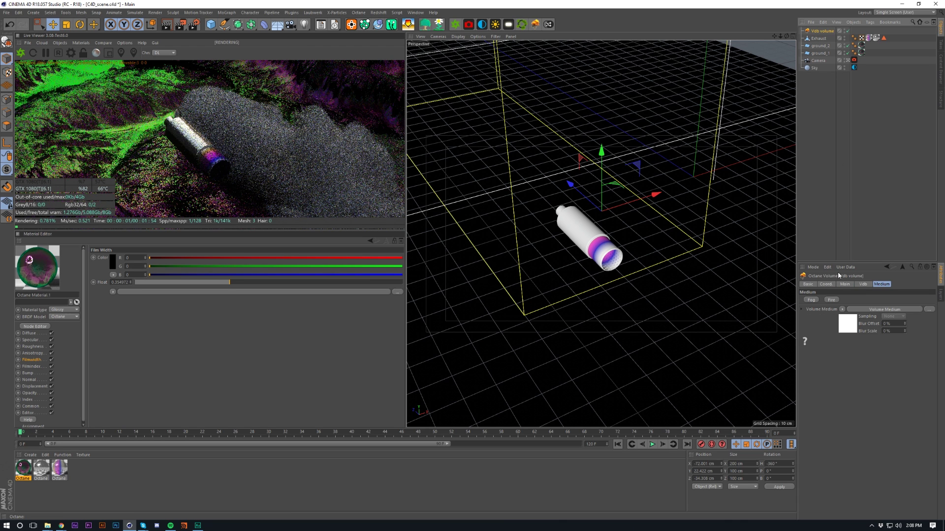
{"action": "left_click", "coordinate": [826, 284]}
{"action": "left_click_drag", "start_coordinate": [867, 300], "coordinate": [588, 298]}
{"action": "type", "text": ".5"}
{"action": "key", "text": "Tab"}
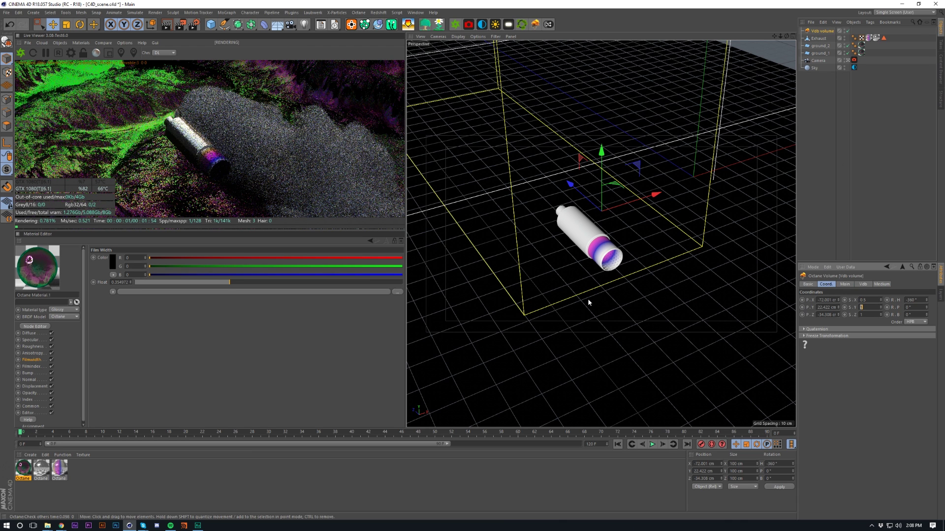
{"action": "type", "text": ".5"}
{"action": "key", "text": "Tab"}
{"action": "type", "text": ".5"}
{"action": "key", "text": "Return"}
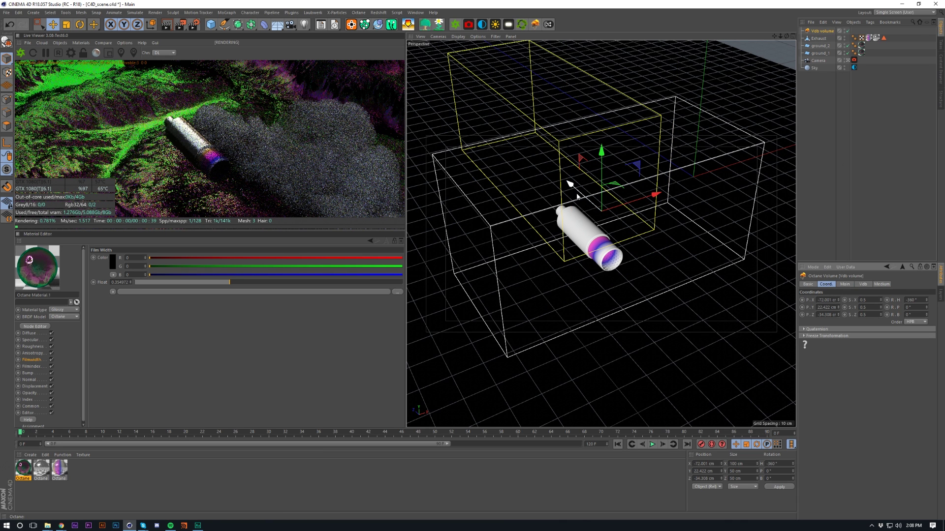
Reposition the VDB volume around the exhaust's outlet at about X -97 cm, Y 33 cm, Z -65 cm.
{"action": "left_click_drag", "start_coordinate": [569, 186], "coordinate": [618, 239]}
{"action": "left_click_drag", "start_coordinate": [695, 237], "coordinate": [683, 241]}
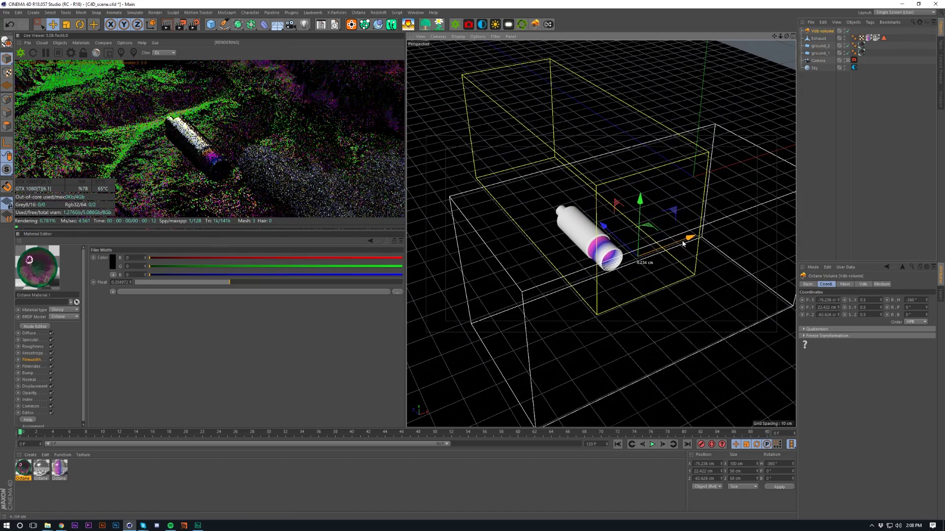
{"action": "left_click_drag", "start_coordinate": [633, 207], "coordinate": [633, 218]}
{"action": "left_click_drag", "start_coordinate": [679, 248], "coordinate": [663, 253]}
{"action": "left_click_drag", "start_coordinate": [622, 225], "coordinate": [624, 191]}
{"action": "left_click_drag", "start_coordinate": [643, 223], "coordinate": [608, 224]}
Scale the VDB volume to 0.2 on all axes and align it with the exhaust outlet at about X -95.5, Y 37.6, Z -74.3 cm.
{"action": "left_click_drag", "start_coordinate": [873, 300], "coordinate": [775, 302]}
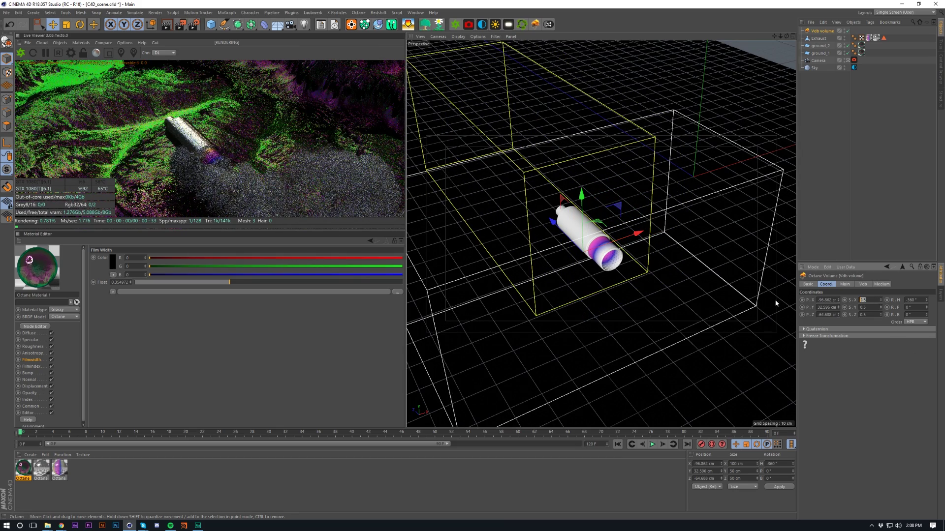
{"action": "type", "text": ".2"}
{"action": "key", "text": "Tab"}
{"action": "type", "text": ".22"}
{"action": "key", "text": "Tab"}
{"action": "type", "text": ".2"}
{"action": "key", "text": "Return"}
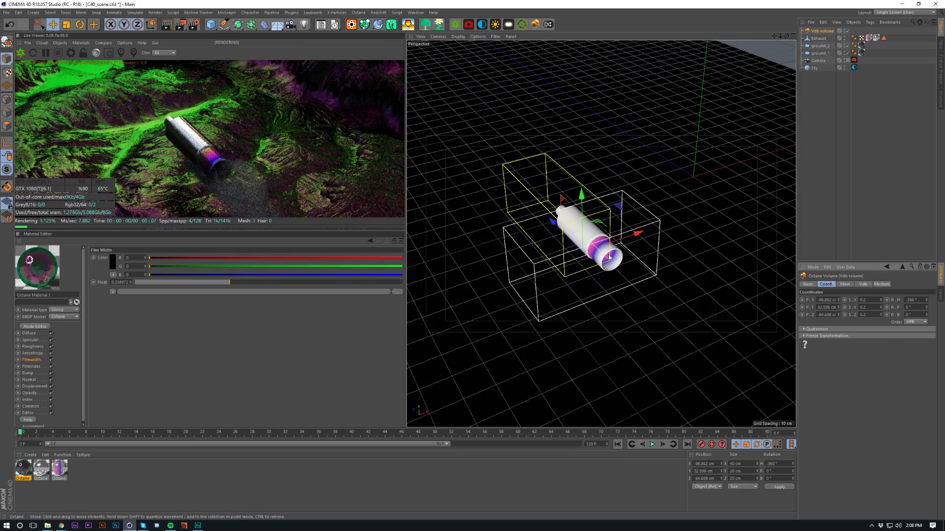
{"action": "left_click_drag", "start_coordinate": [552, 222], "coordinate": [655, 245]}
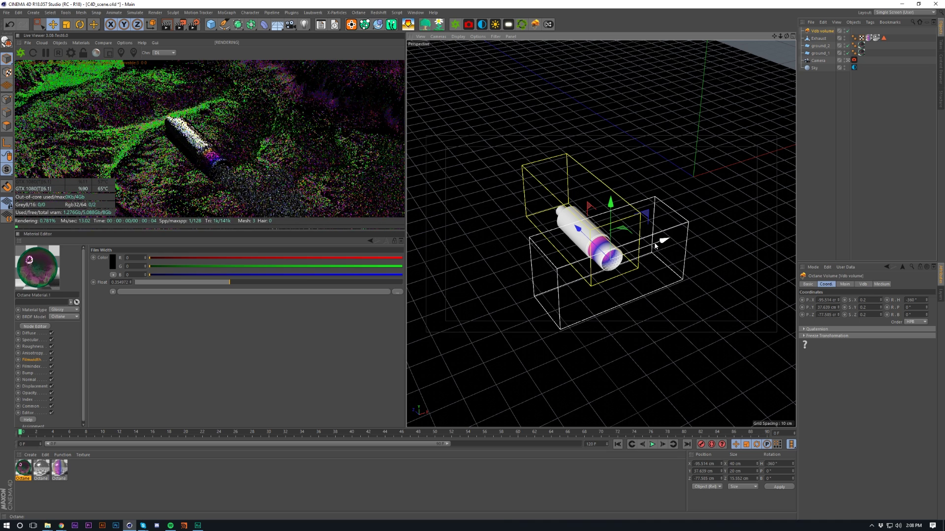
{"action": "left_click_drag", "start_coordinate": [589, 242], "coordinate": [577, 230]}
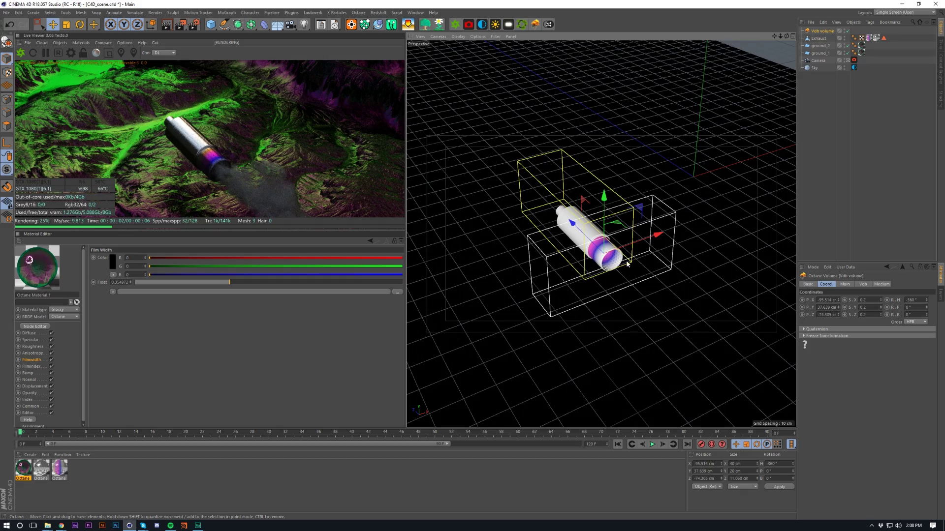
Duplicate the scene camera, look through the copy and reframe it on the exhaust and its smoke.
{"action": "left_click", "coordinate": [818, 61]}
{"action": "key", "text": "ctrl+c"}
{"action": "key", "text": "ctrl+v"}
{"action": "left_click", "coordinate": [848, 31]}
{"action": "middle_click_drag", "start_coordinate": [651, 233], "coordinate": [598, 157], "text": "alt"}
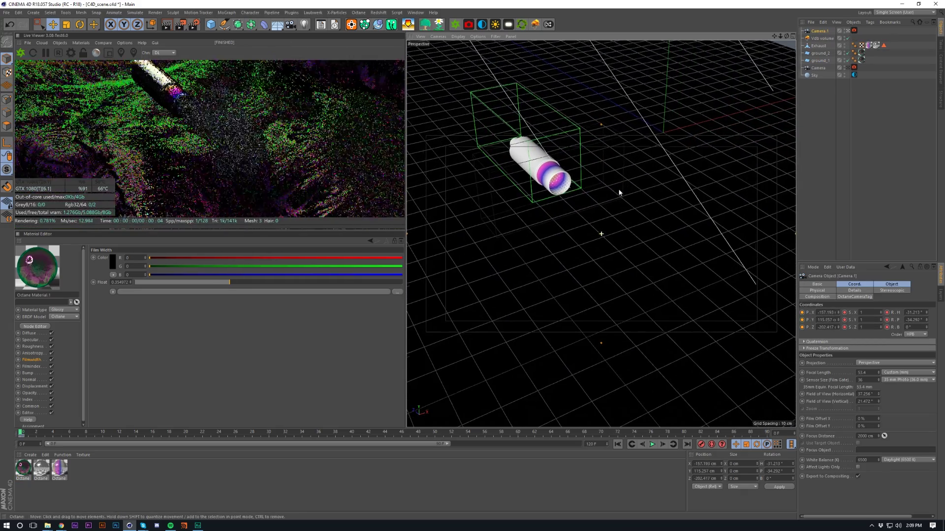
{"action": "middle_click_drag", "start_coordinate": [535, 154], "coordinate": [539, 179], "text": "alt"}
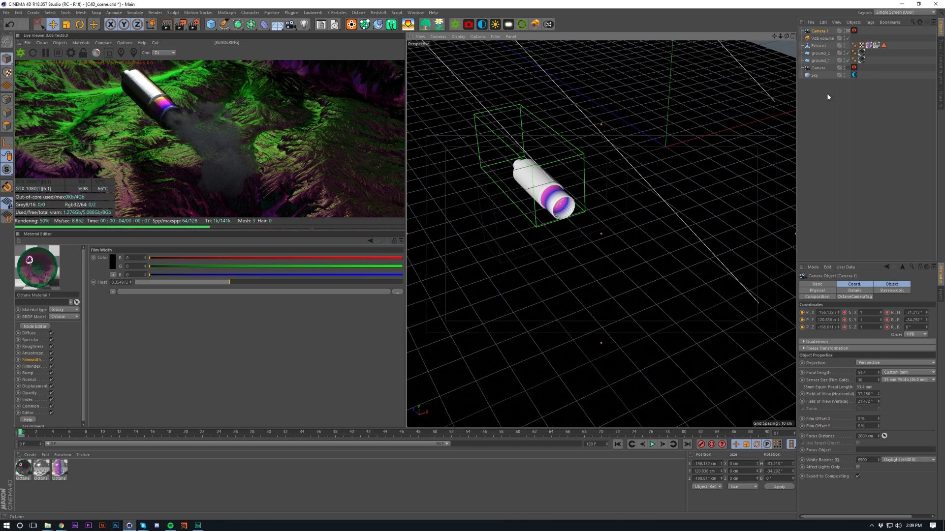
Add a Texture Emission to the VDB volume medium's emission and lower its power to 0.0001.
{"action": "left_click", "coordinate": [822, 38]}
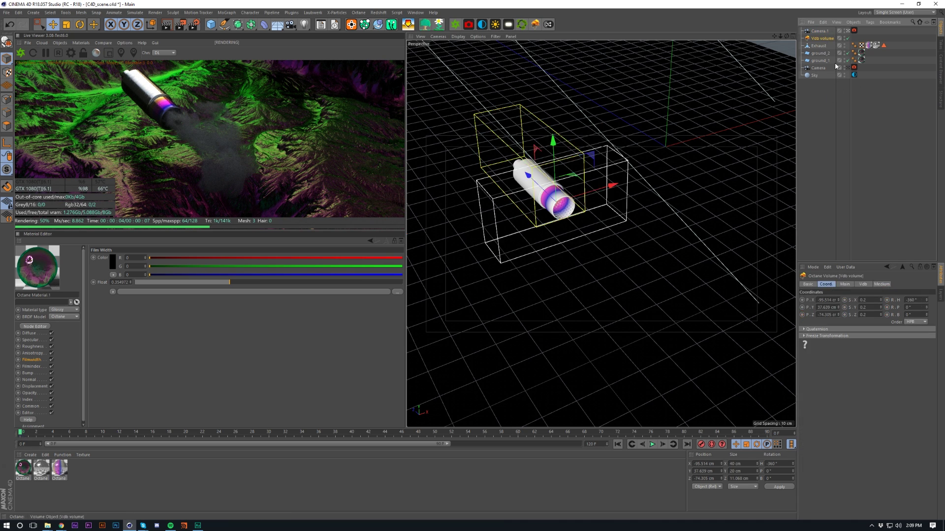
{"action": "left_click", "coordinate": [881, 284]}
{"action": "left_click", "coordinate": [850, 327]}
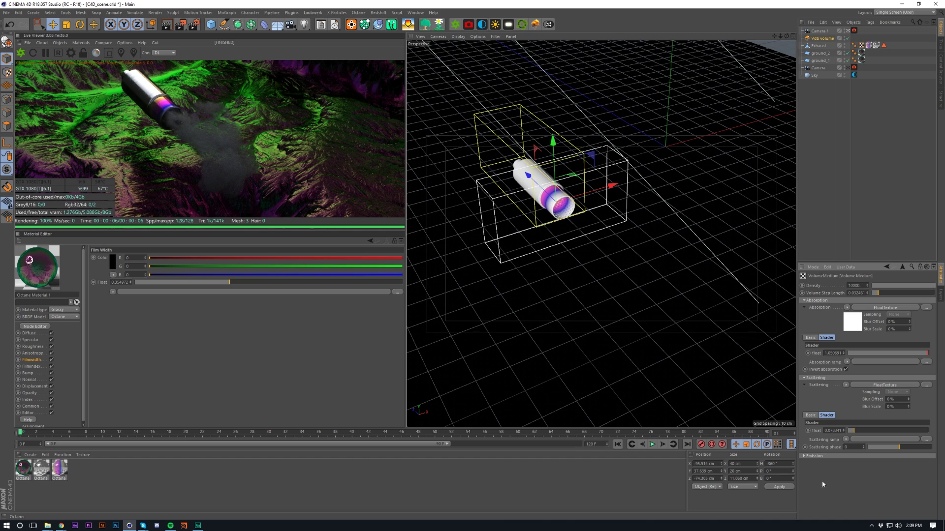
{"action": "left_click", "coordinate": [821, 457]}
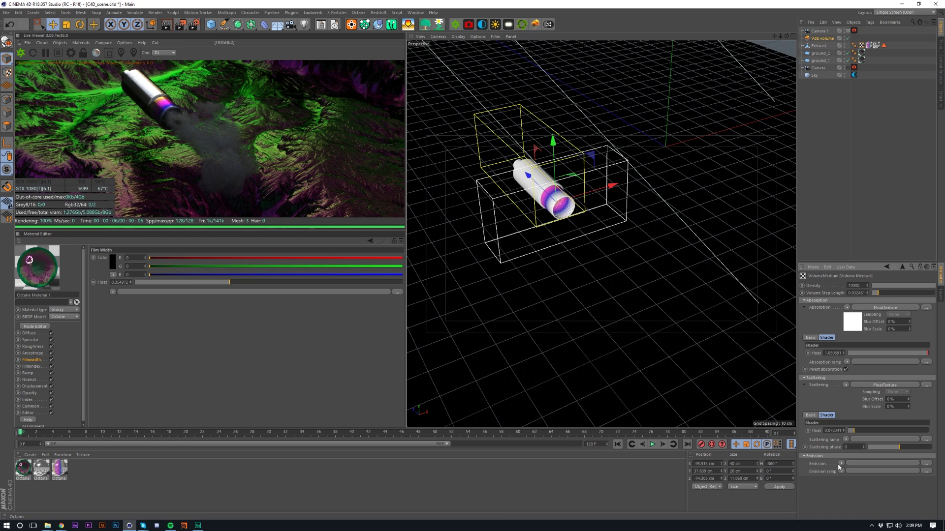
{"action": "left_click", "coordinate": [840, 464]}
{"action": "mouse_move", "coordinate": [870, 389]}
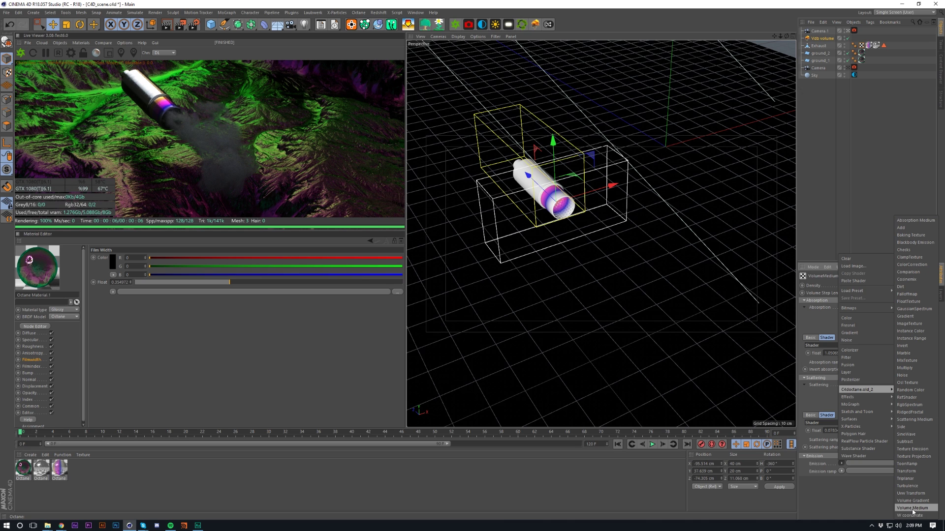
{"action": "left_click", "coordinate": [929, 449]}
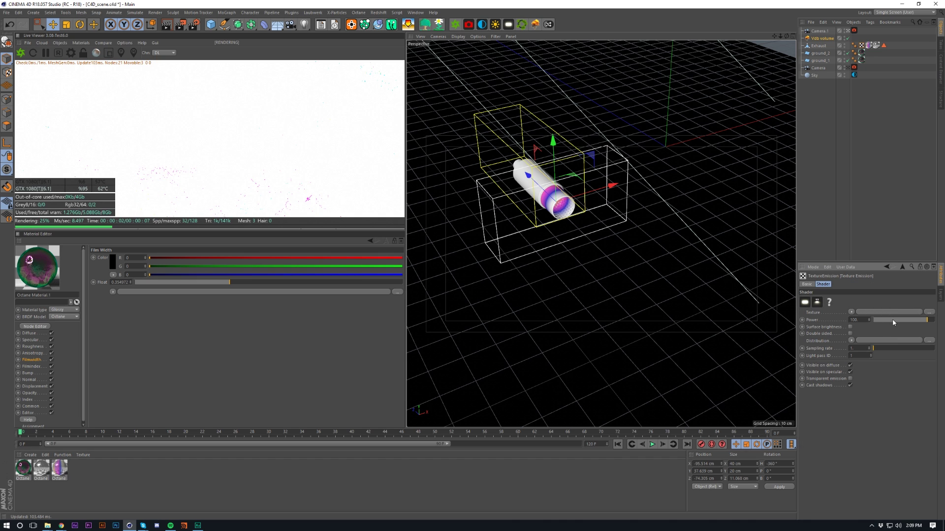
{"action": "left_click_drag", "start_coordinate": [894, 322], "coordinate": [855, 322]}
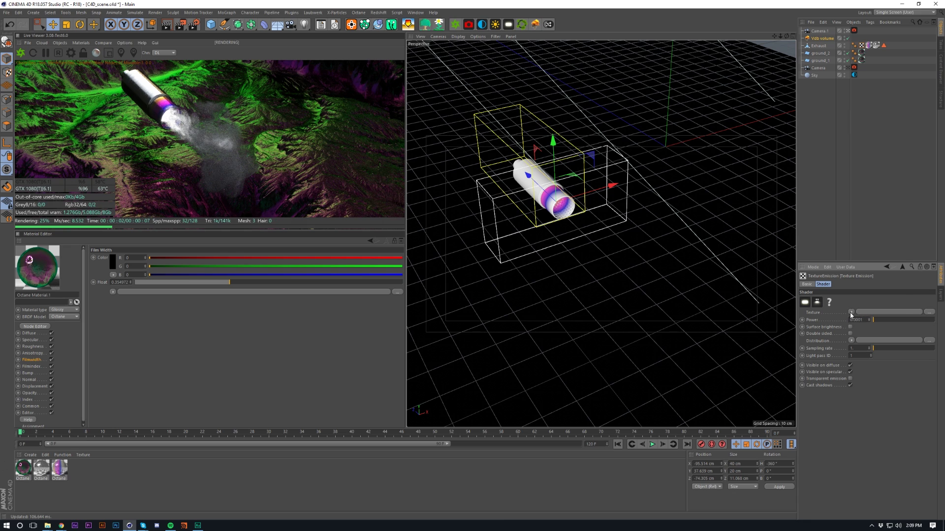
Assign an RgbSpectrum shader as the texture of the volume's Texture Emission.
{"action": "left_click", "coordinate": [852, 312]}
{"action": "left_click", "coordinate": [864, 360]}
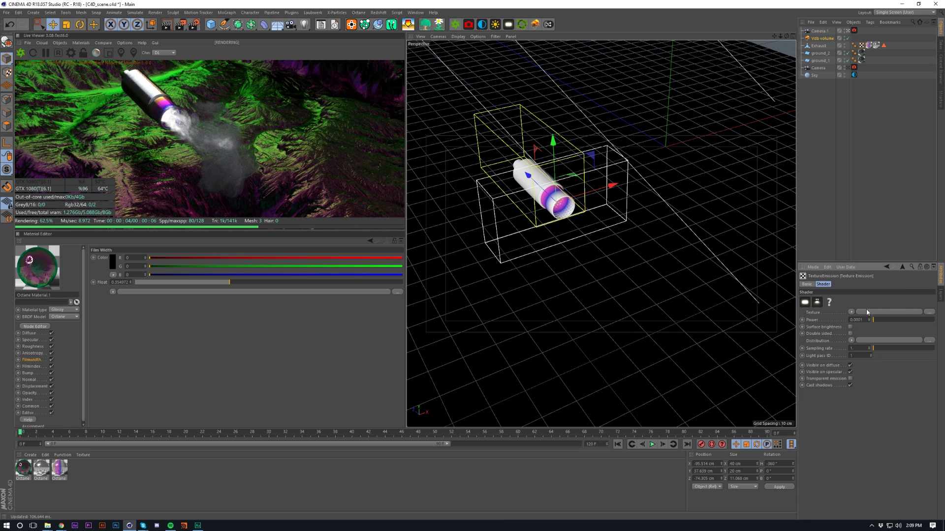
{"action": "left_click", "coordinate": [853, 315]}
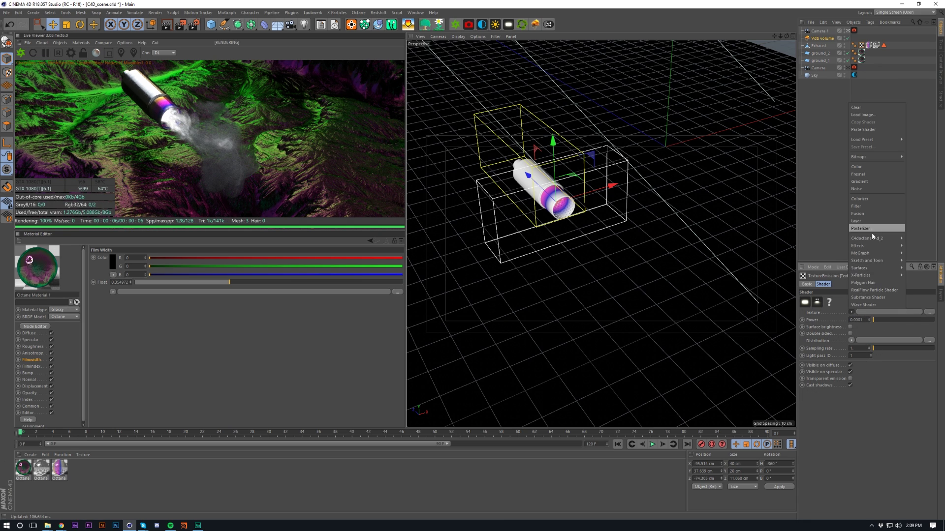
{"action": "mouse_move", "coordinate": [870, 239]}
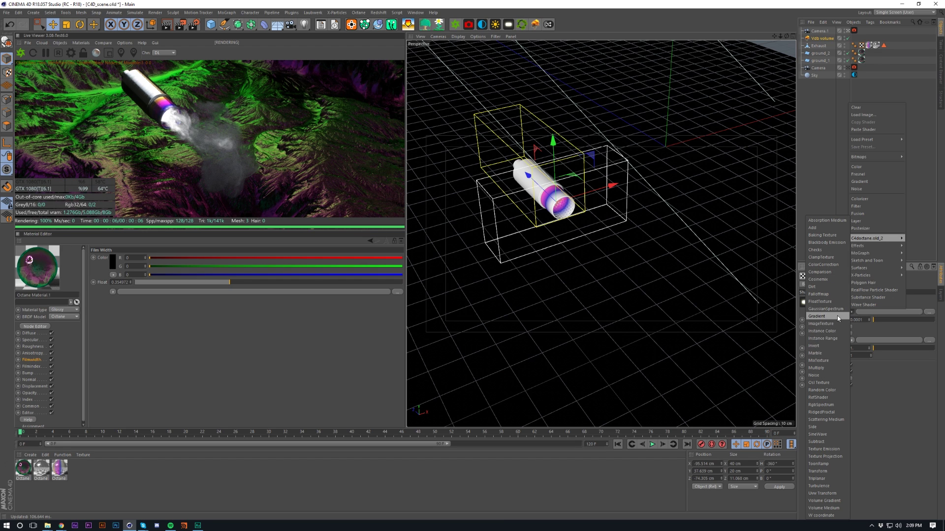
{"action": "left_click", "coordinate": [831, 405]}
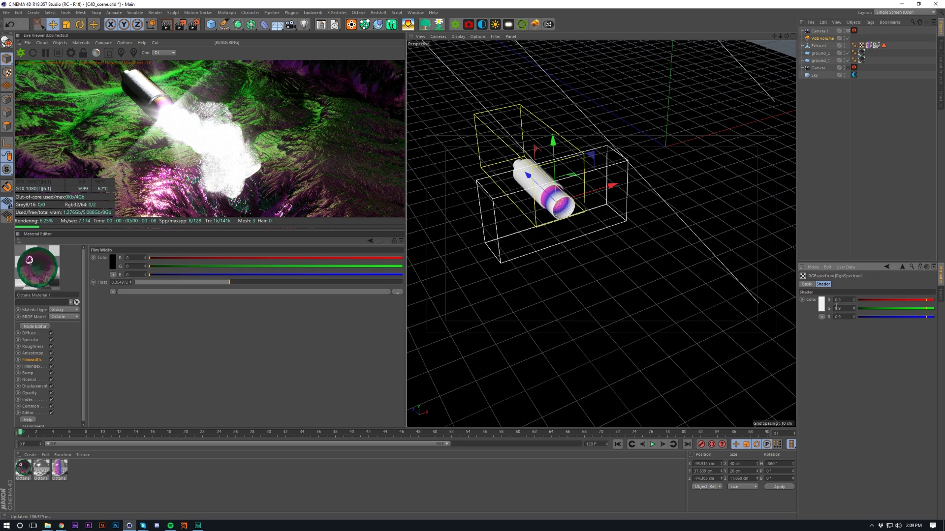
Set the emission colour in HSV mode to a dark orange with hue about 0.04, saturation about 0.91 and value about 0.06.
{"action": "left_click", "coordinate": [821, 317]}
{"action": "left_click", "coordinate": [825, 332]}
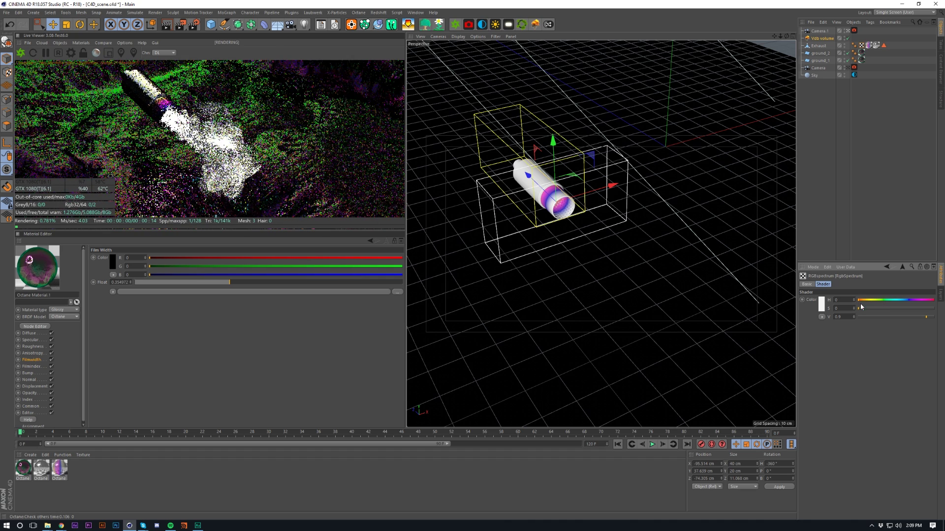
{"action": "left_click", "coordinate": [820, 303]}
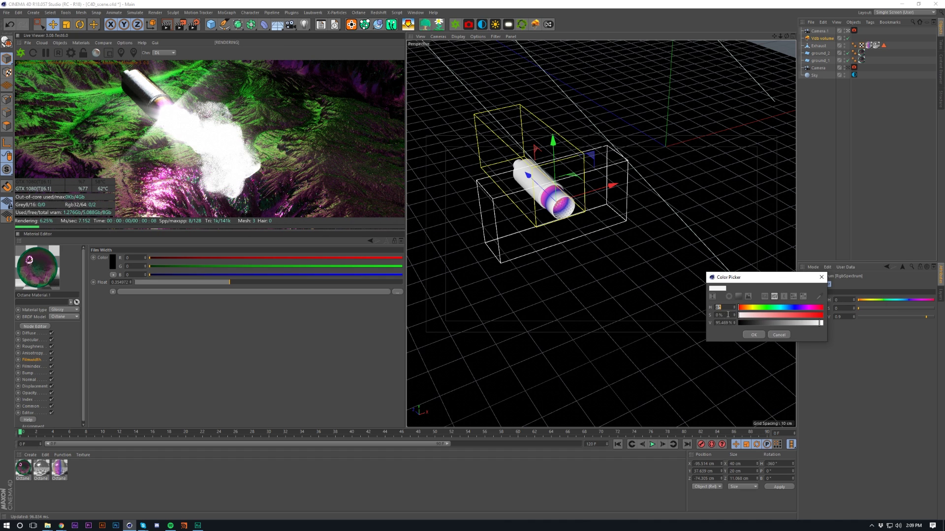
{"action": "left_click", "coordinate": [744, 307]}
{"action": "left_click", "coordinate": [800, 315]}
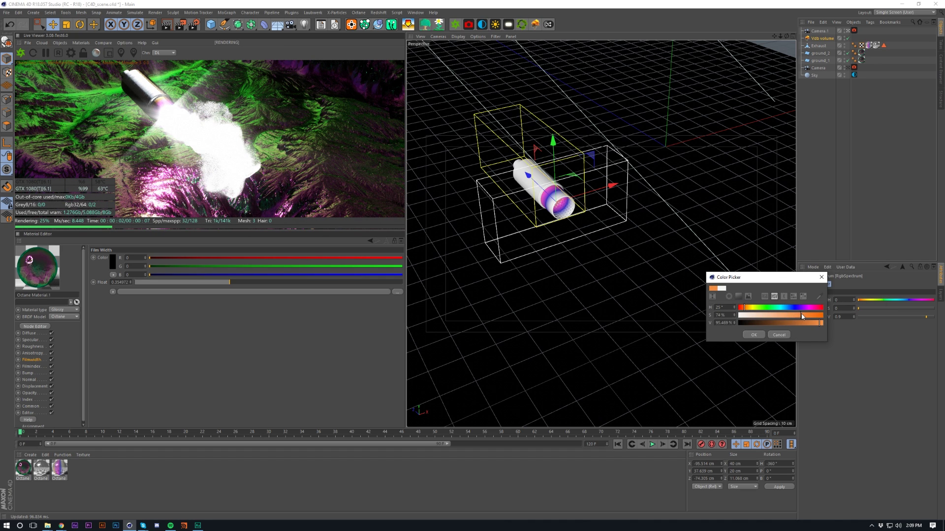
{"action": "left_click", "coordinate": [770, 324]}
{"action": "left_click", "coordinate": [753, 334]}
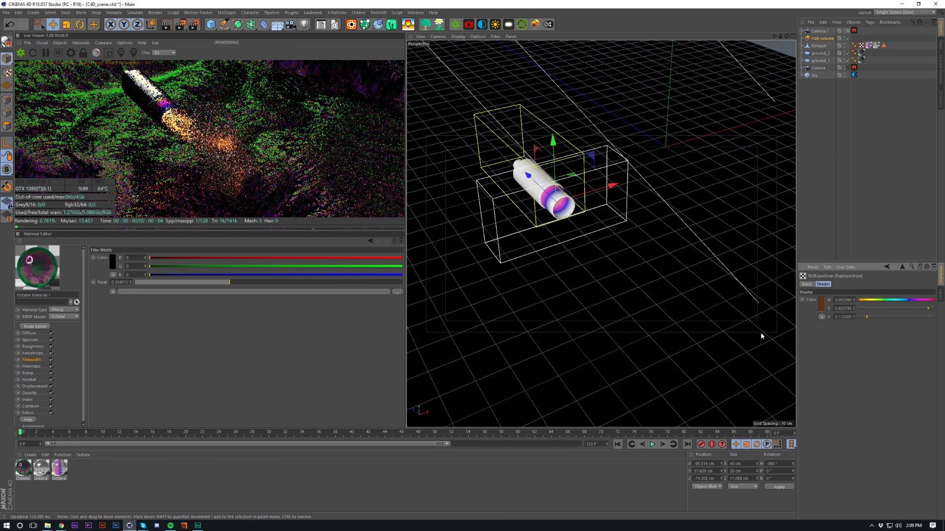
{"action": "left_click", "coordinate": [822, 305]}
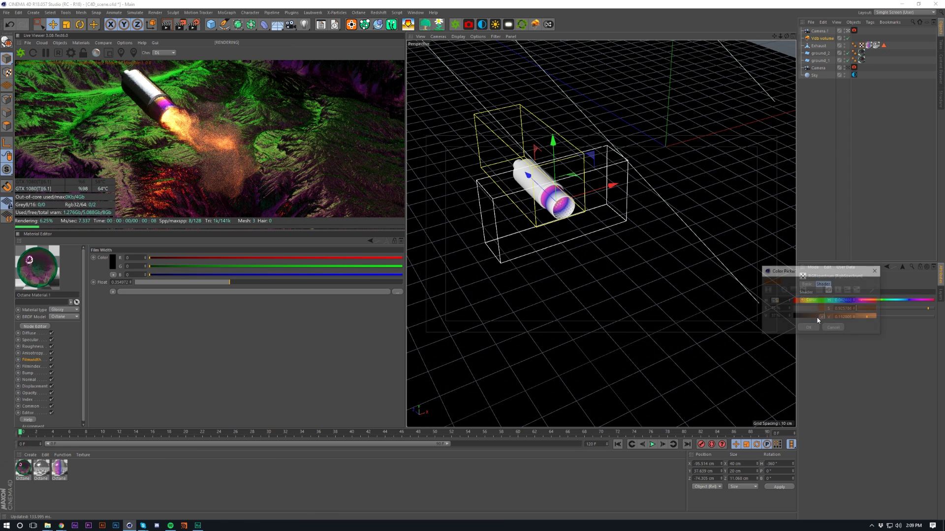
{"action": "left_click", "coordinate": [816, 317]}
{"action": "left_click", "coordinate": [816, 328]}
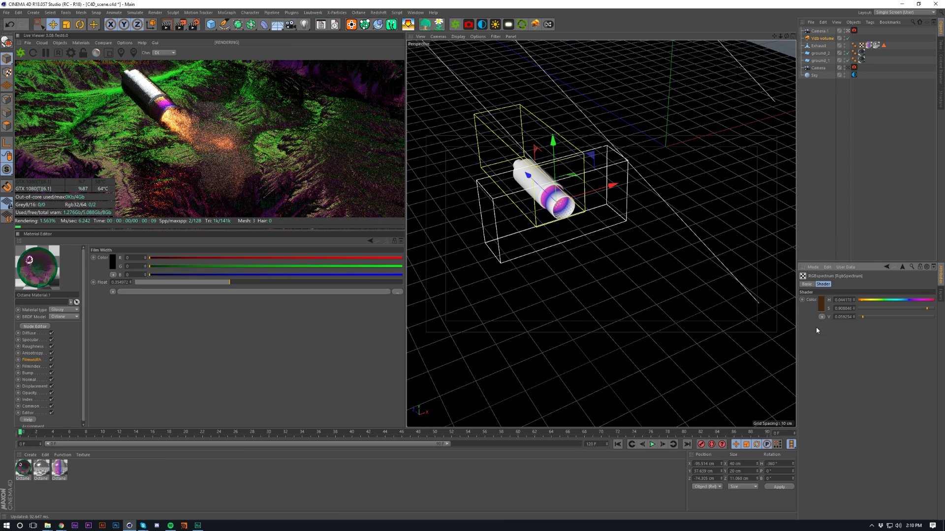
Return to the volume medium's settings and set the absorption float to about 0.935.
{"action": "left_click", "coordinate": [902, 267]}
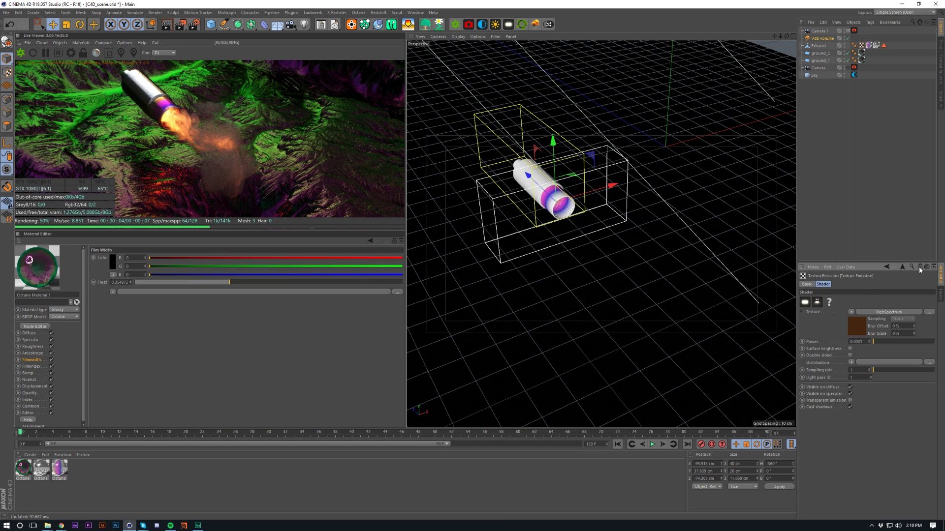
{"action": "left_click", "coordinate": [904, 268]}
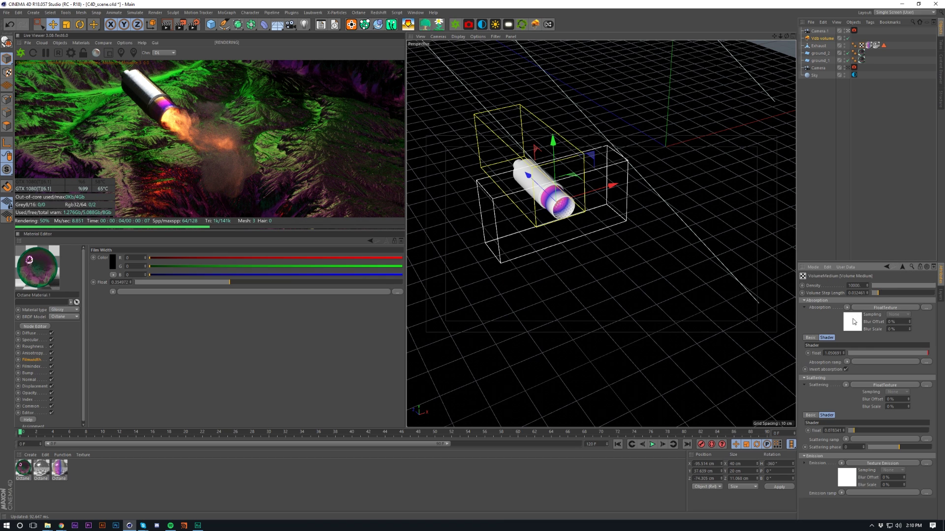
{"action": "left_click_drag", "start_coordinate": [874, 354], "coordinate": [928, 356]}
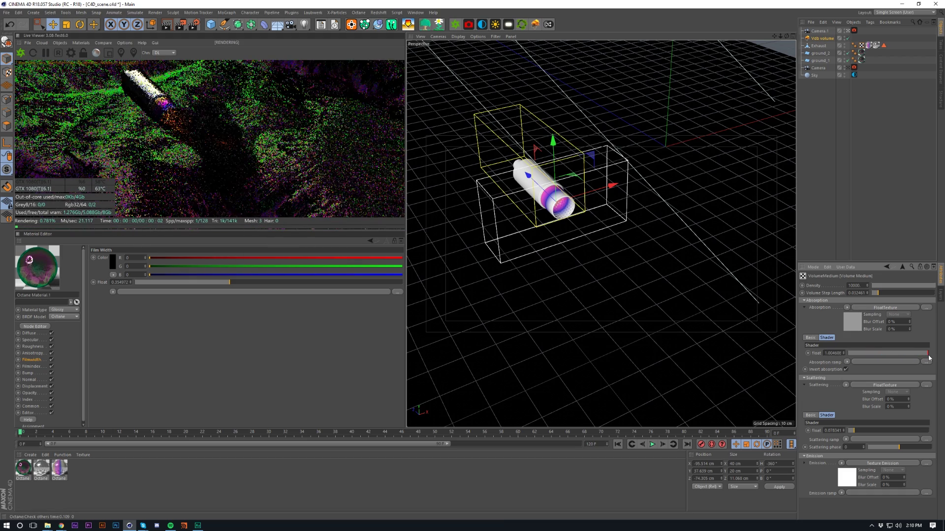
{"action": "left_click", "coordinate": [921, 353]}
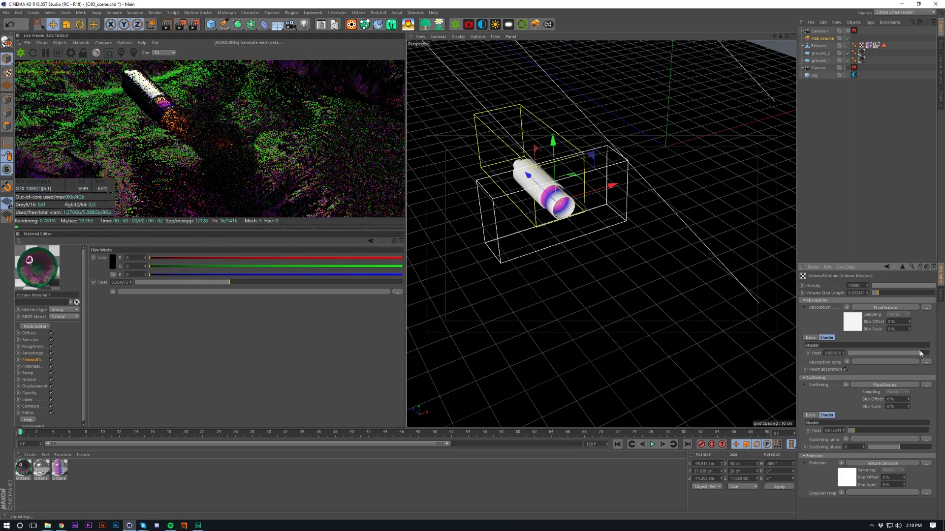
{"action": "left_click", "coordinate": [923, 353]}
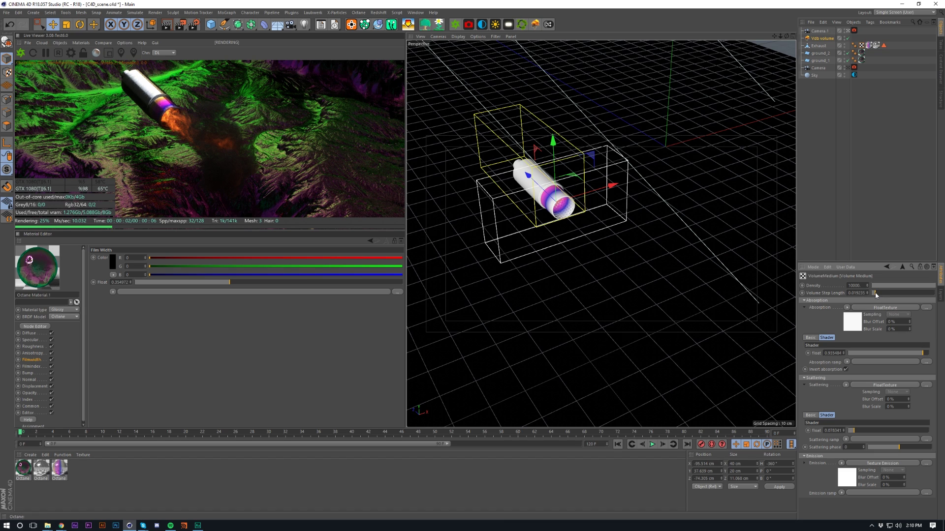
Reduce the volume step length to about 0.011 and raise the scattering float to about 0.286.
{"action": "left_click", "coordinate": [875, 293]}
{"action": "left_click", "coordinate": [871, 293]}
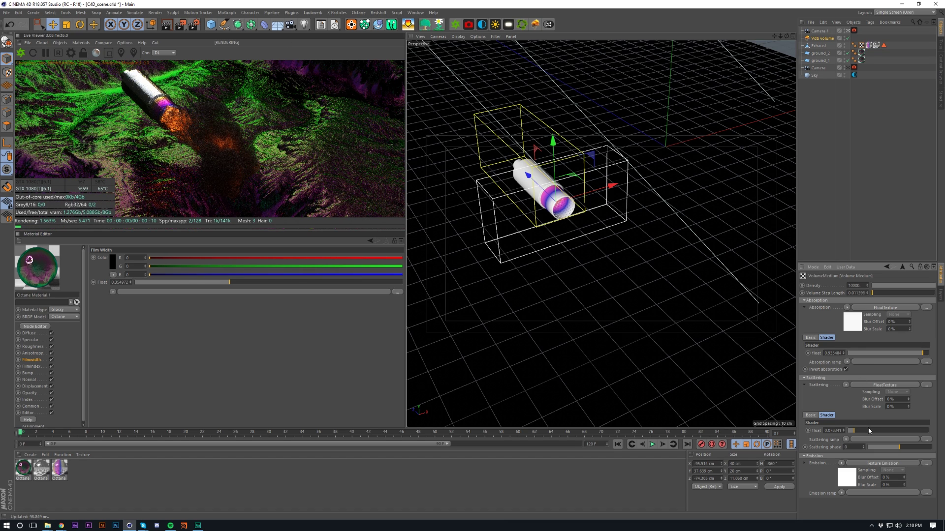
{"action": "left_click", "coordinate": [920, 431]}
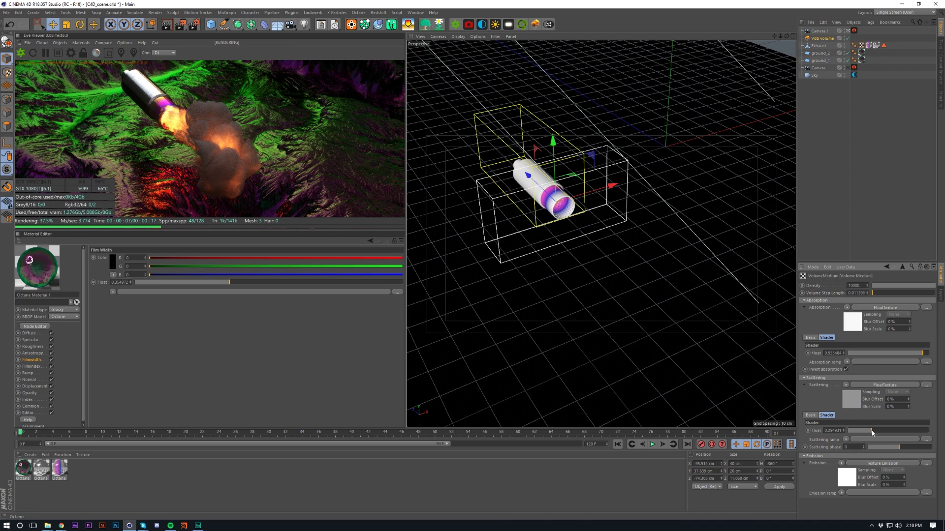
{"action": "mouse_move", "coordinate": [870, 431]}
{"action": "left_mouse_down"}
{"action": "mouse_move", "coordinate": [885, 428]}
{"action": "mouse_move", "coordinate": [871, 432]}
{"action": "left_mouse_up"}
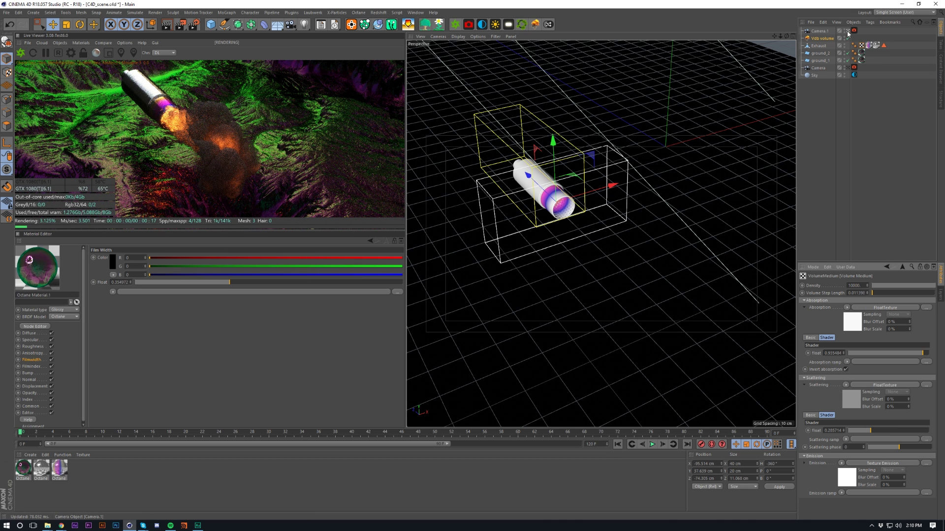
Look through the original camera, roll the VDB volume around its bank axis and shift it to about X -94.9, Y 38.3, Z -74.1 cm.
{"action": "left_click", "coordinate": [847, 68]}
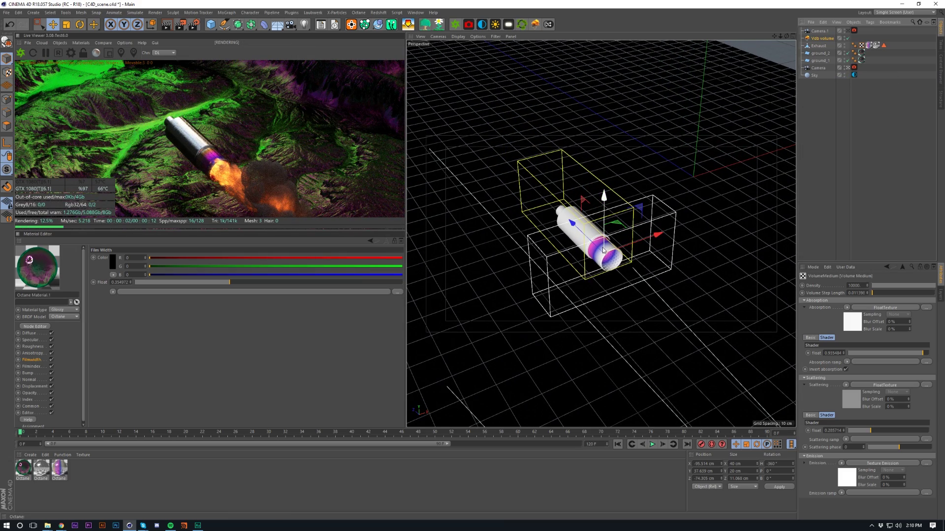
{"action": "key", "text": "r"}
{"action": "left_click_drag", "start_coordinate": [617, 219], "coordinate": [631, 230]}
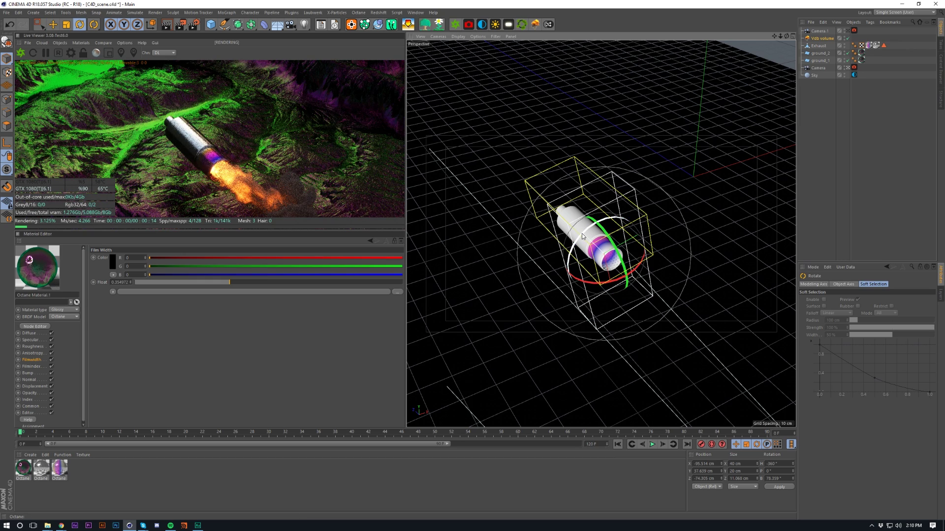
{"action": "left_click_drag", "start_coordinate": [590, 234], "coordinate": [632, 218]}
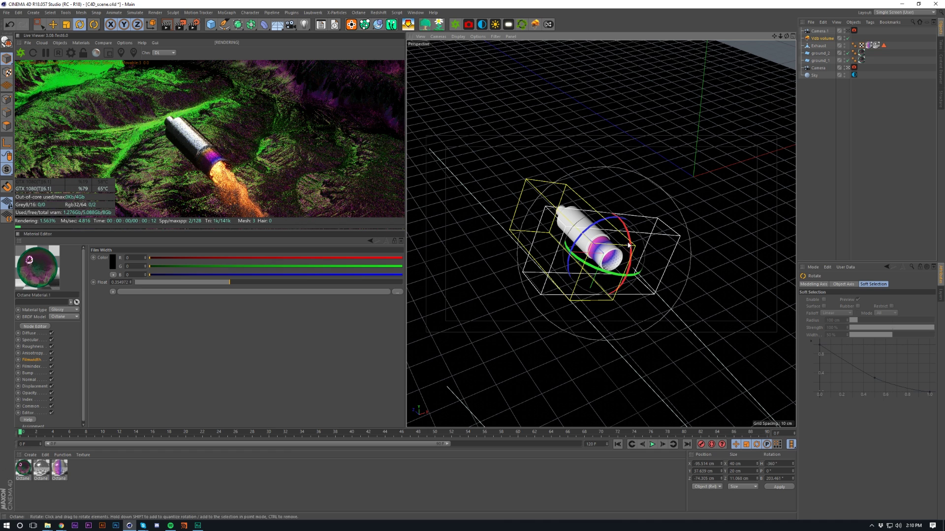
{"action": "key", "text": "e"}
{"action": "left_click_drag", "start_coordinate": [635, 306], "coordinate": [633, 301]}
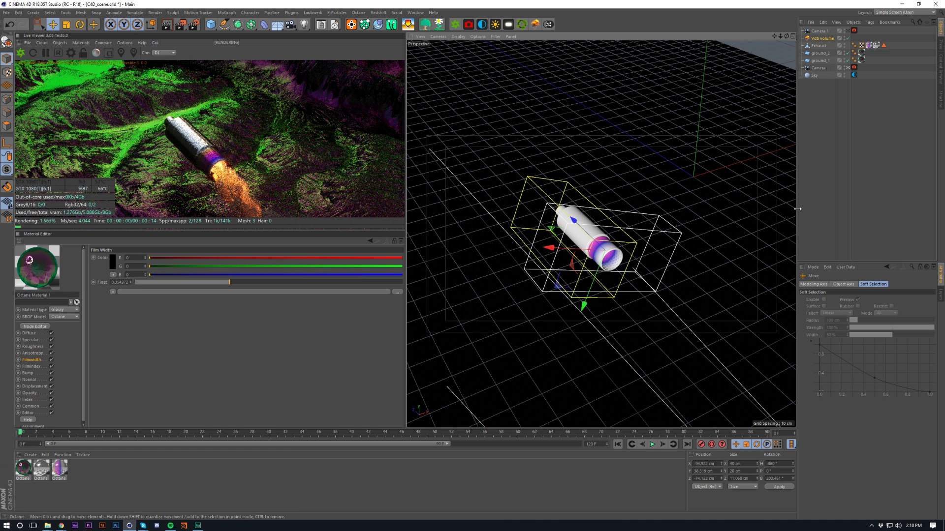
Group the exhaust and the VDB volume under a null and add a Vibrate tag to it.
{"action": "left_click", "coordinate": [820, 84]}
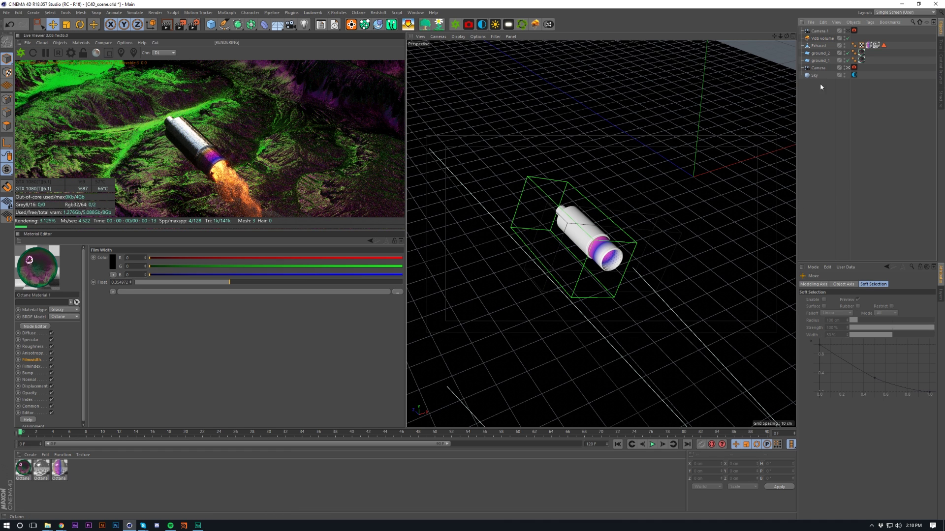
{"action": "left_click", "coordinate": [817, 46]}
{"action": "left_click", "coordinate": [818, 39], "text": "shift"}
{"action": "key", "text": "alt+g"}
{"action": "right_click", "coordinate": [814, 42]}
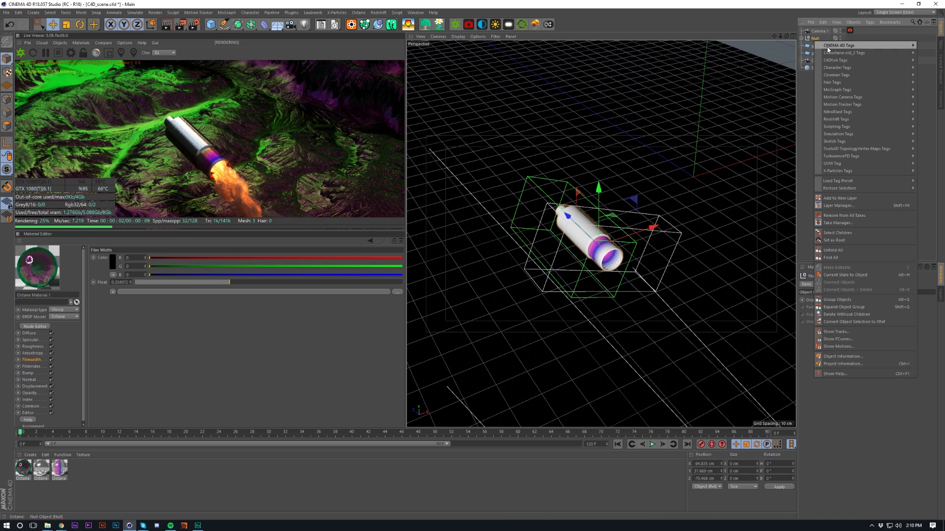
{"action": "mouse_move", "coordinate": [830, 47]}
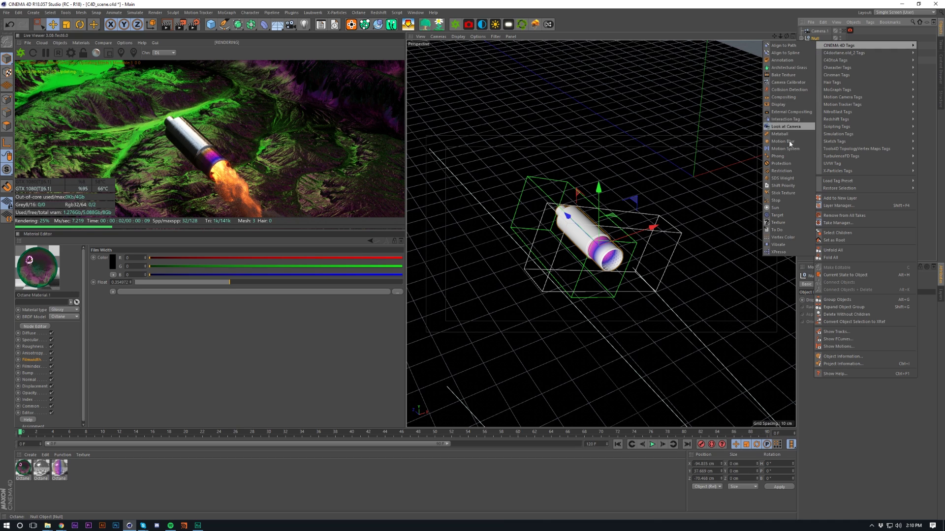
{"action": "left_click", "coordinate": [778, 244]}
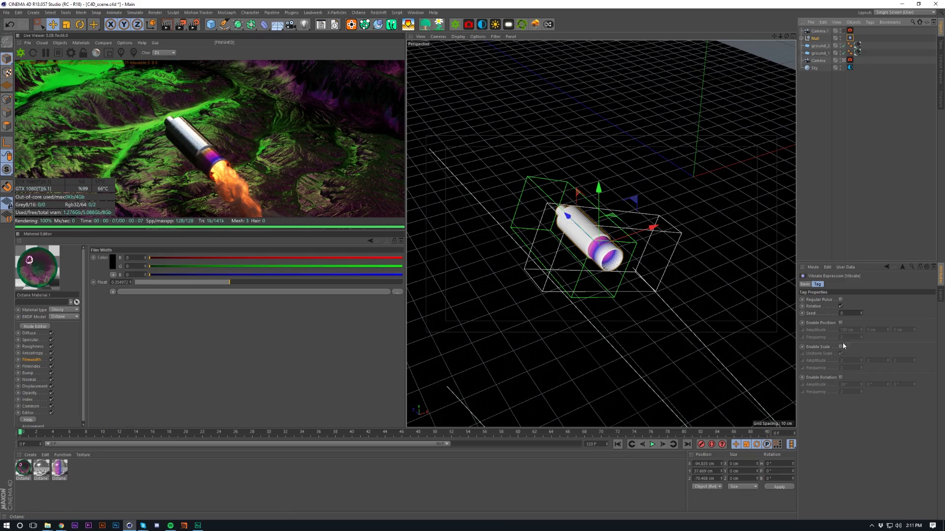
Try position vibration on the group during playback, rewind to the start and disable it.
{"action": "left_click", "coordinate": [841, 323]}
{"action": "left_click", "coordinate": [652, 444]}
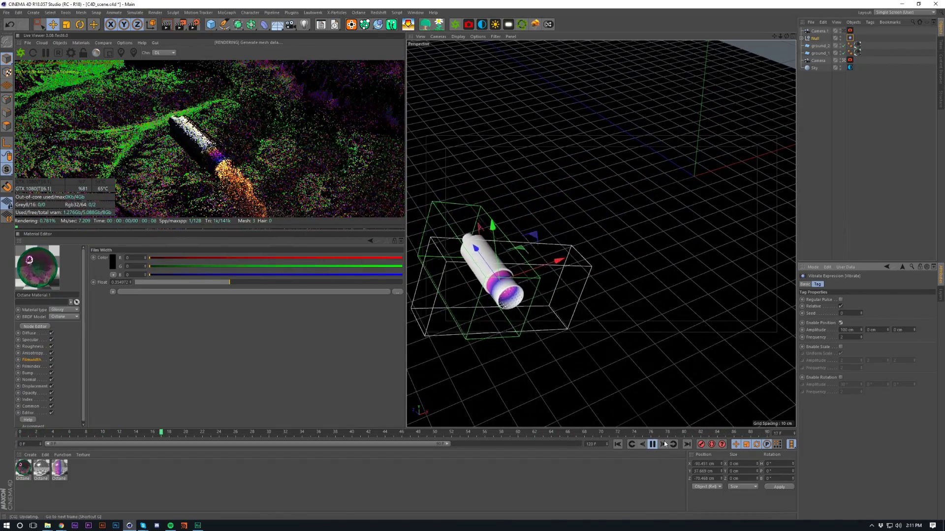
{"action": "key", "text": "shift+f"}
{"action": "left_click", "coordinate": [840, 323]}
Enable rotation vibration on the group's Vibrate tag with a 5° amplitude.
{"action": "left_click", "coordinate": [840, 378]}
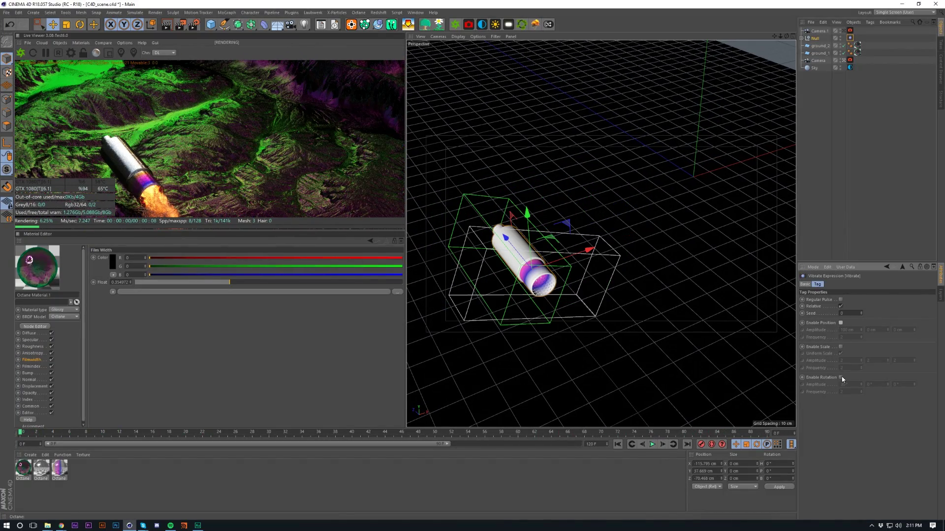
{"action": "type", "text": "5"}
{"action": "key", "text": "Tab"}
{"action": "key", "text": "Tab"}
{"action": "type", "text": "5"}
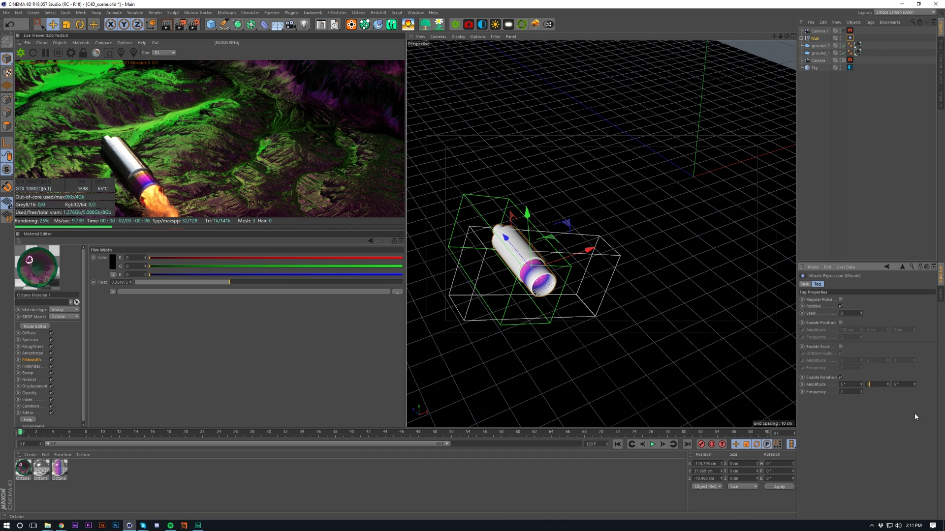
Try a 5° rotation amplitude on the remaining axes of the group's Vibrate tag, reselect the tag and undo the last changes.
{"action": "type", "text": "5"}
{"action": "key", "text": "Return"}
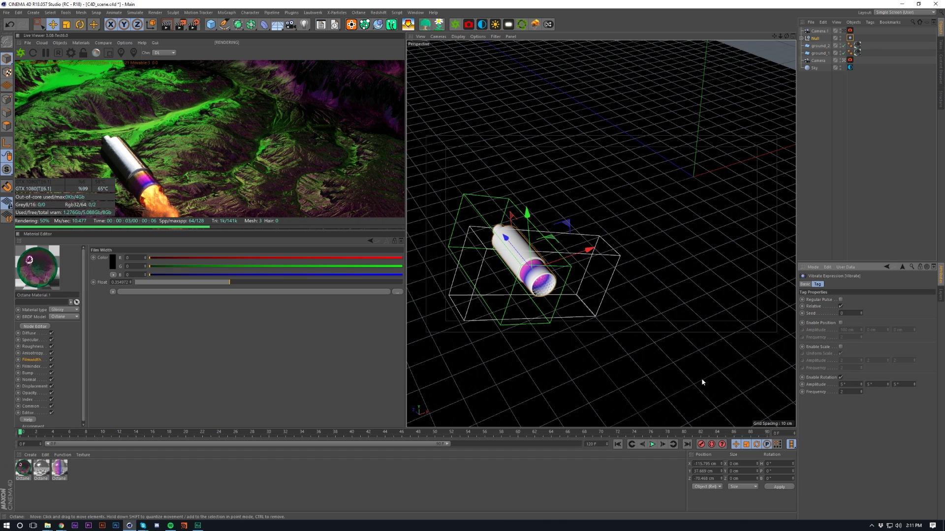
{"action": "left_click", "coordinate": [859, 114]}
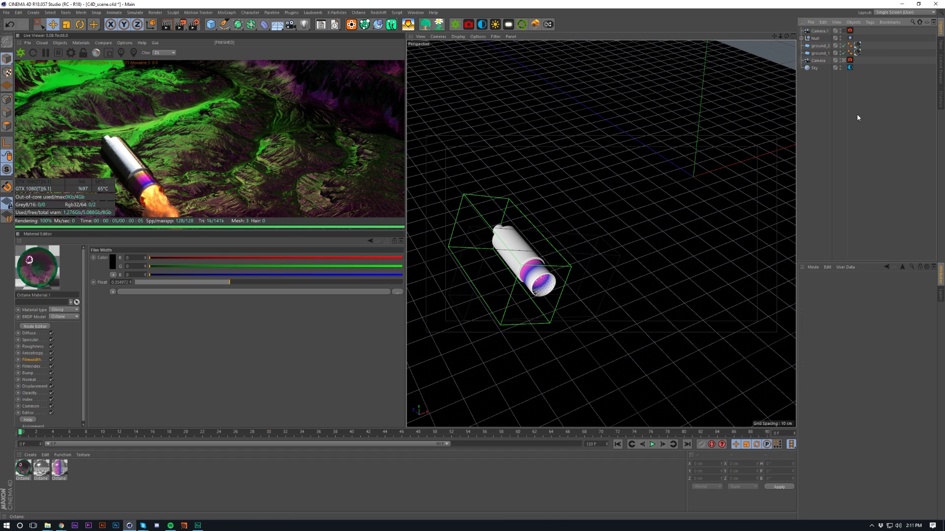
{"action": "left_click", "coordinate": [850, 39]}
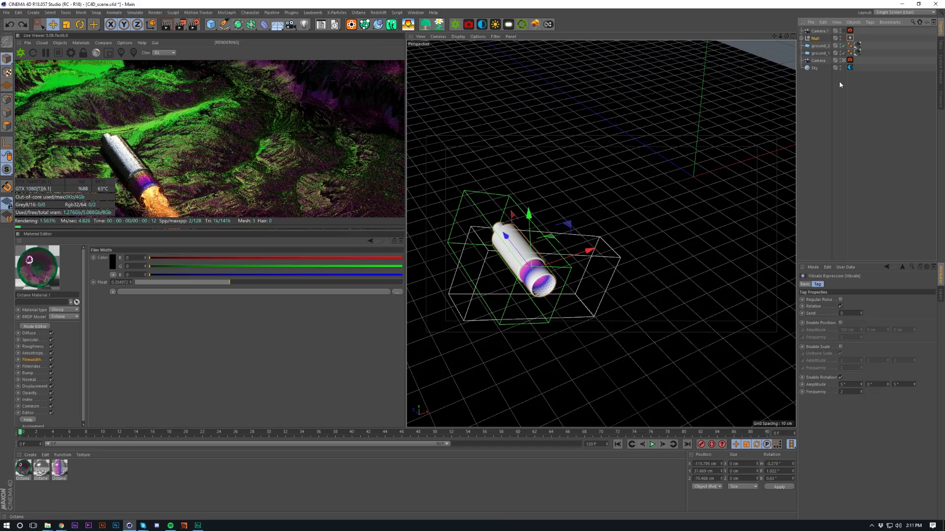
{"action": "key", "text": "ctrl+z"}
{"action": "key", "text": "ctrl+z"}
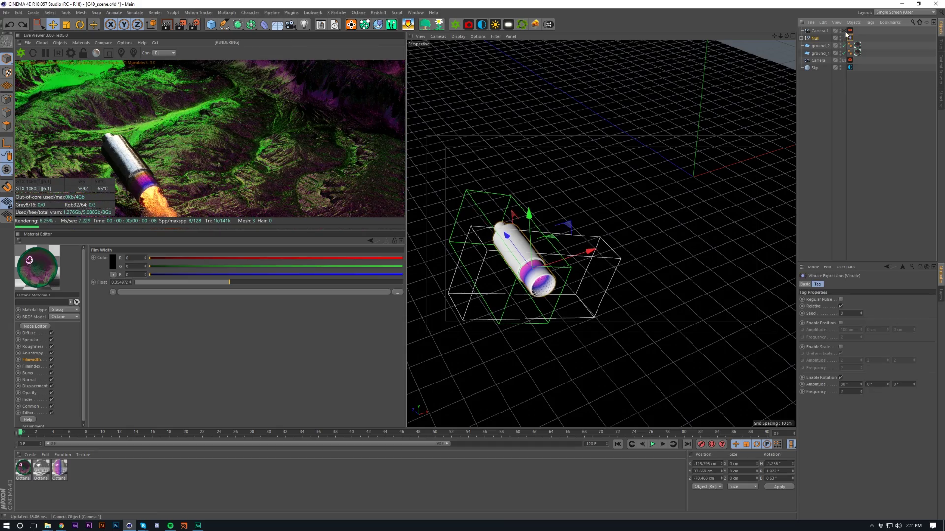
Switch the Octane render kernel from direct lighting to path tracing and close the render settings.
{"action": "left_click", "coordinate": [844, 32]}
{"action": "middle_click_drag", "start_coordinate": [674, 188], "coordinate": [712, 164], "text": "alt"}
{"action": "scroll", "coordinate": [576, 164], "scroll_direction": "down", "scroll_amount": 3}
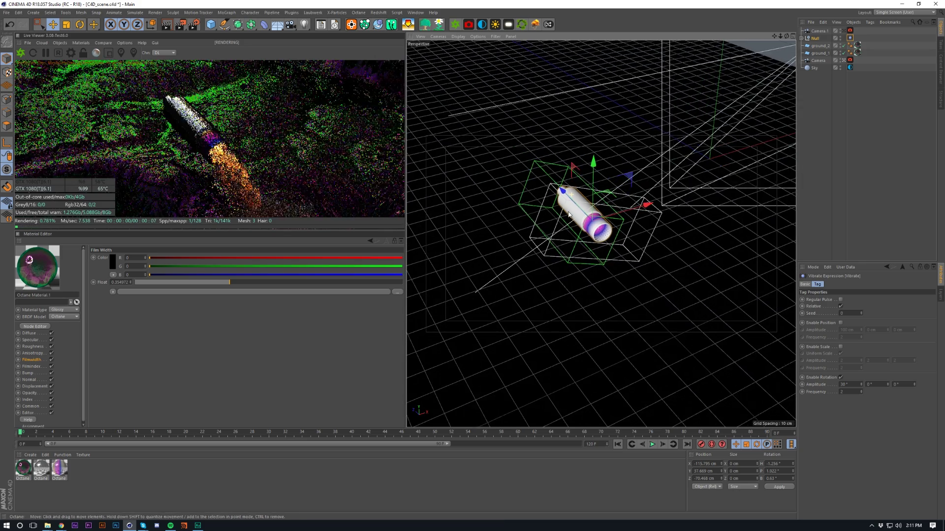
{"action": "left_click", "coordinate": [71, 53]}
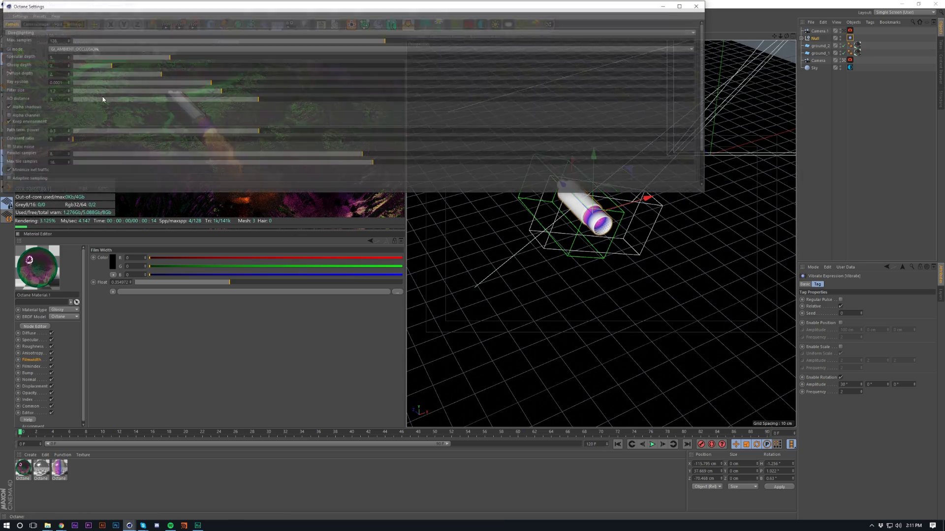
{"action": "left_click", "coordinate": [41, 32]}
{"action": "left_click", "coordinate": [55, 52]}
{"action": "key", "text": "Escape"}
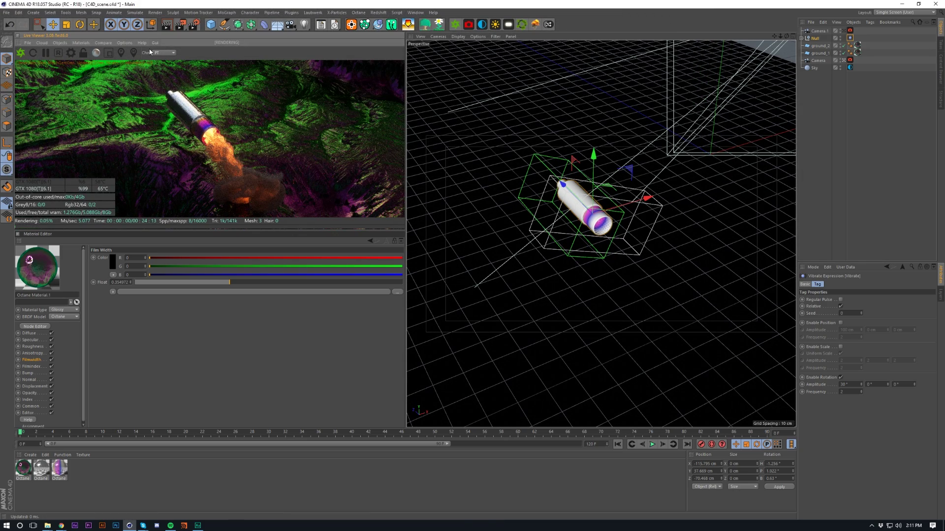